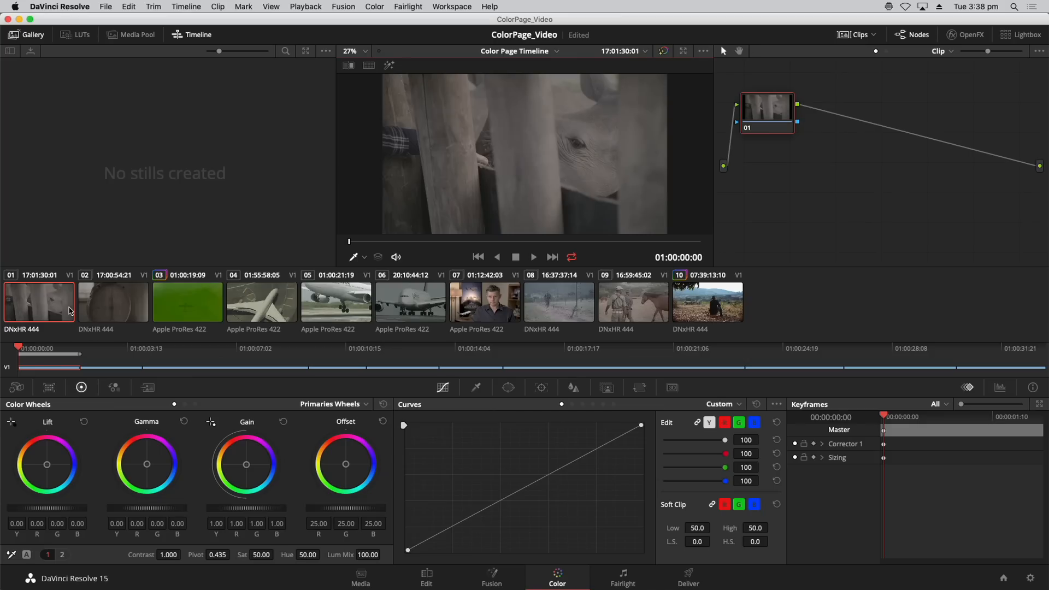
Step through the first few timeline clips to compare their images and node graphs, ending back on clip 01.
left_click(45, 313)
key("Down")
key("Down")
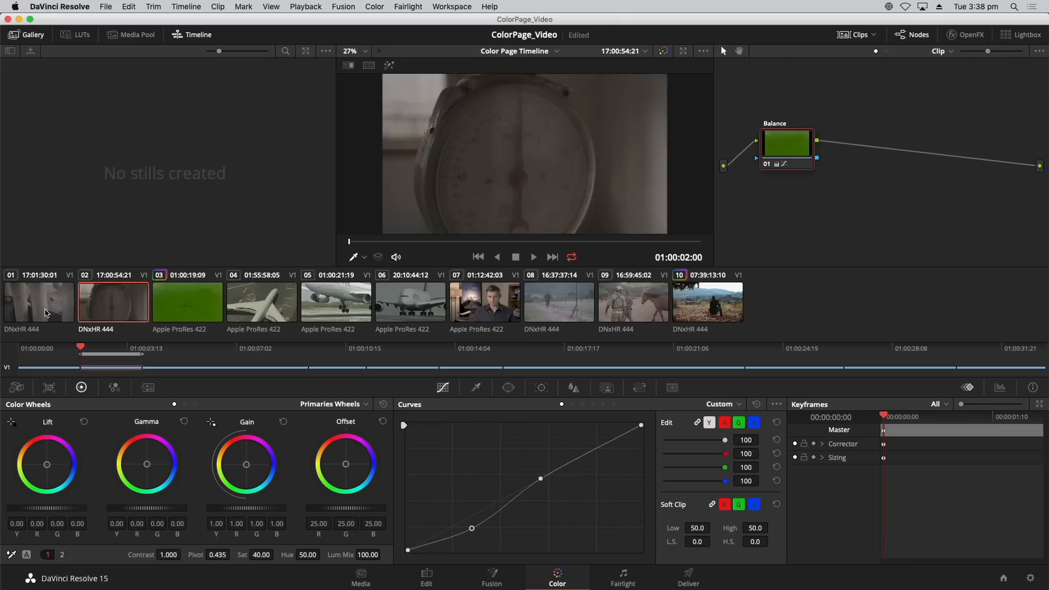
key("Up")
key("Up")
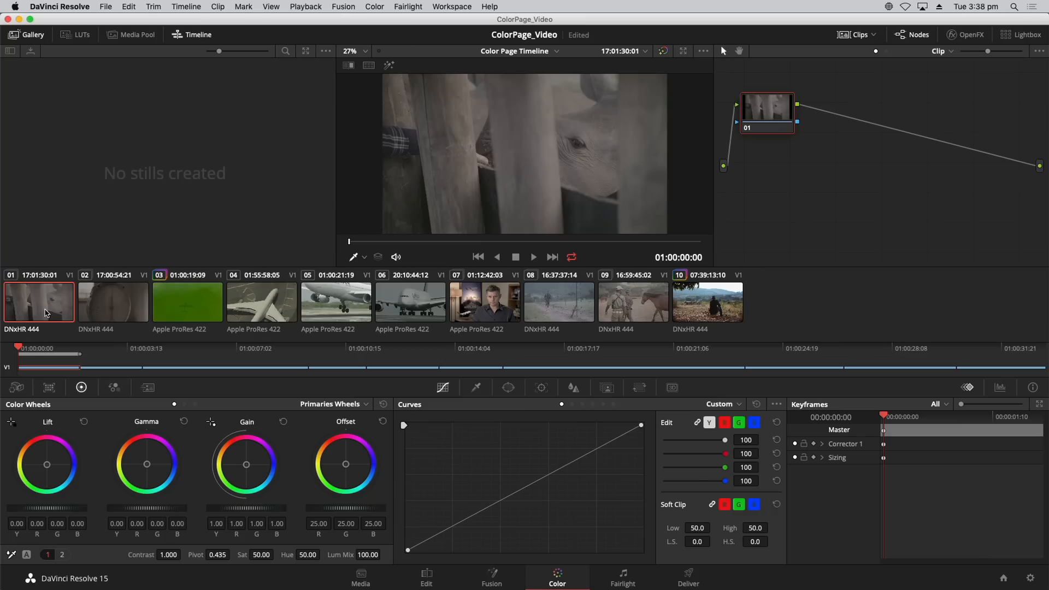
key("Down")
key("Down")
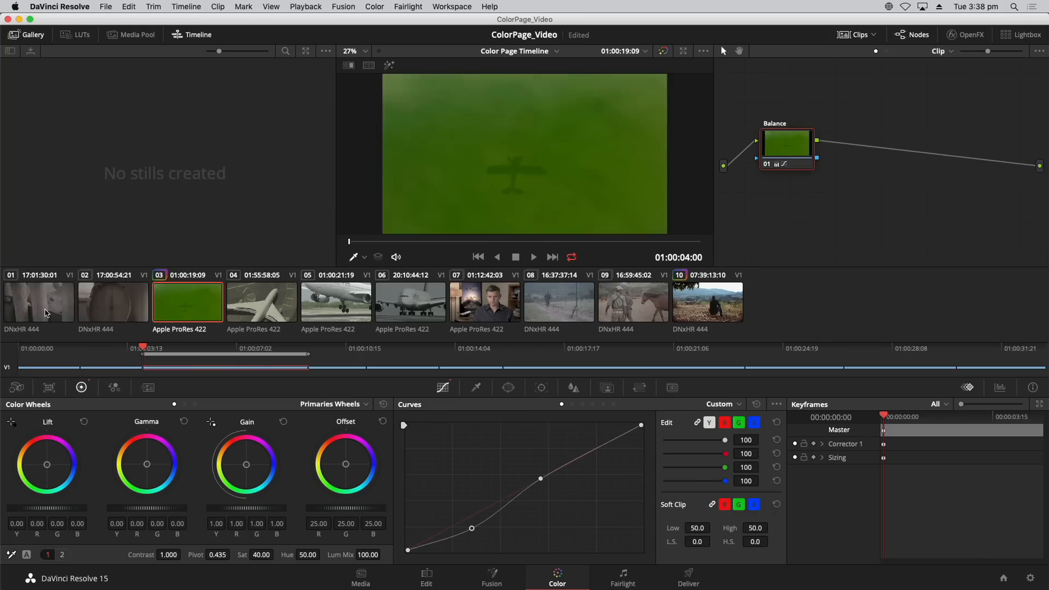
key("Down")
key("Up")
key("Up")
key("Up")
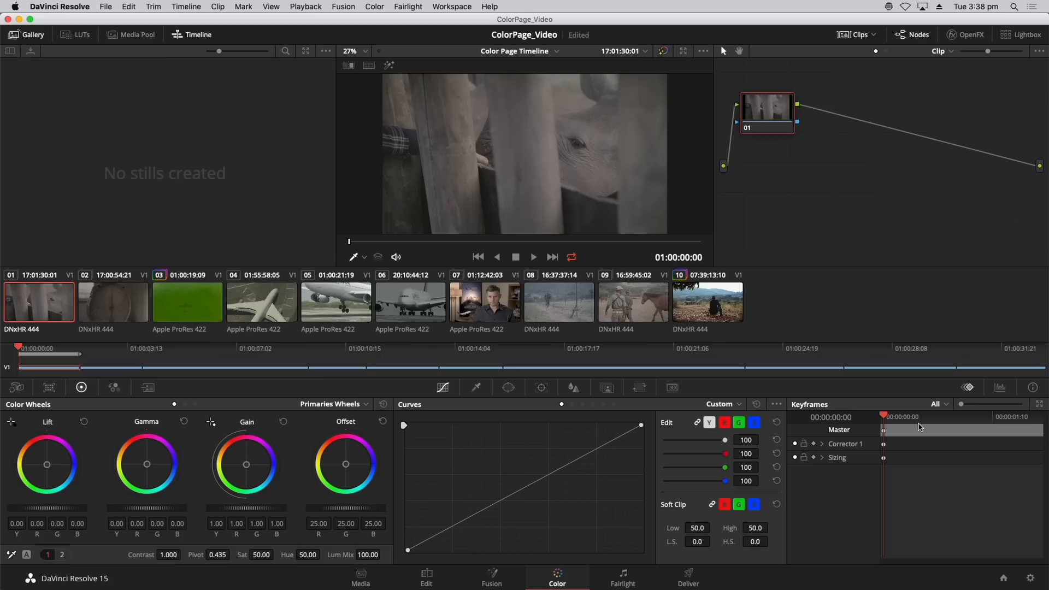
Inspect the Parade scopes, LUT browser and Media Pool, returning to the Keyframes palette and the Gallery.
left_click(999, 387)
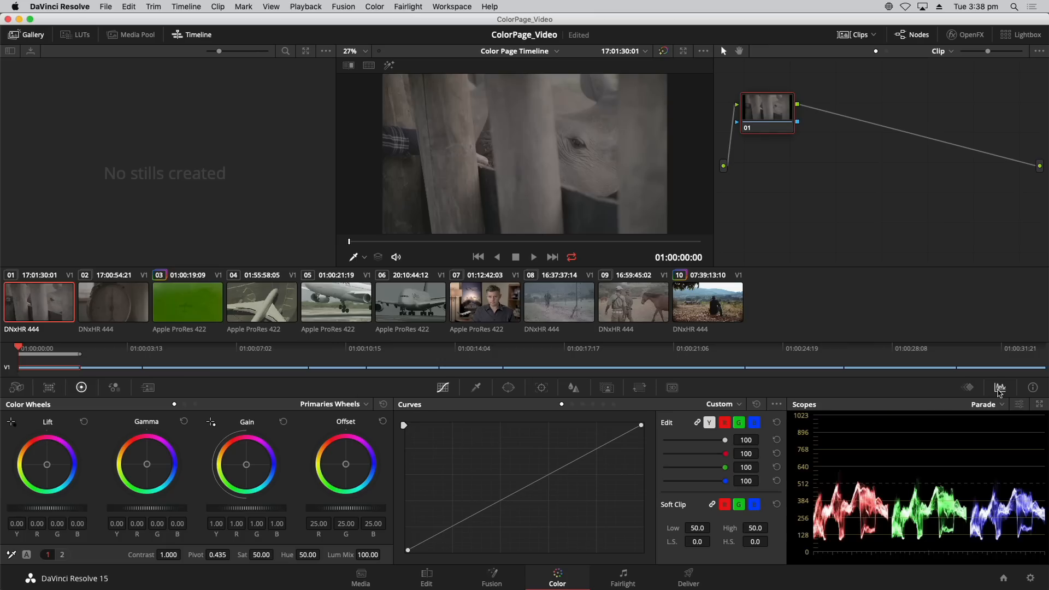
left_click(978, 391)
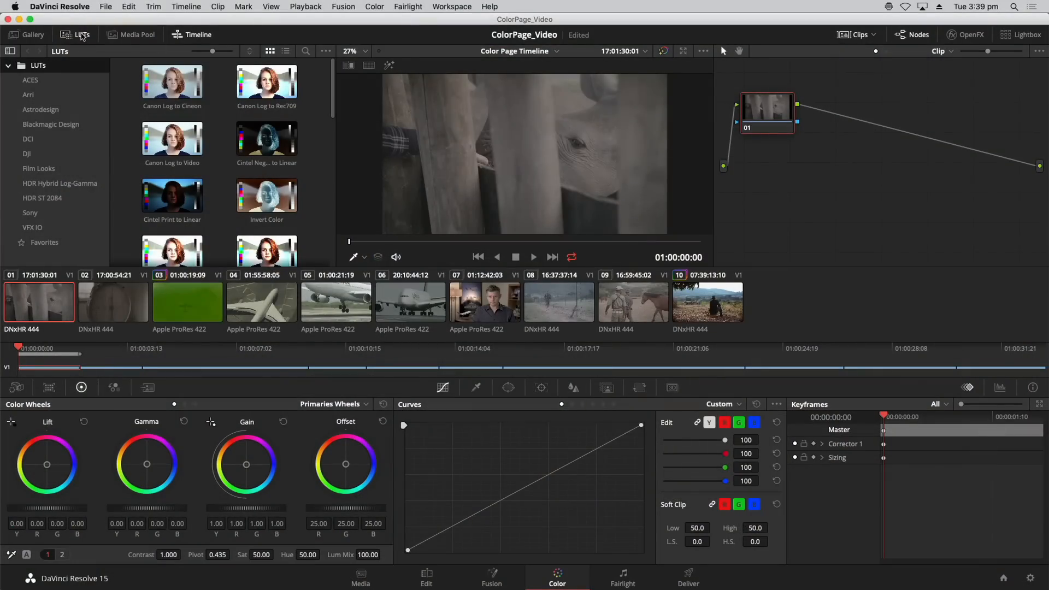
left_click(116, 38)
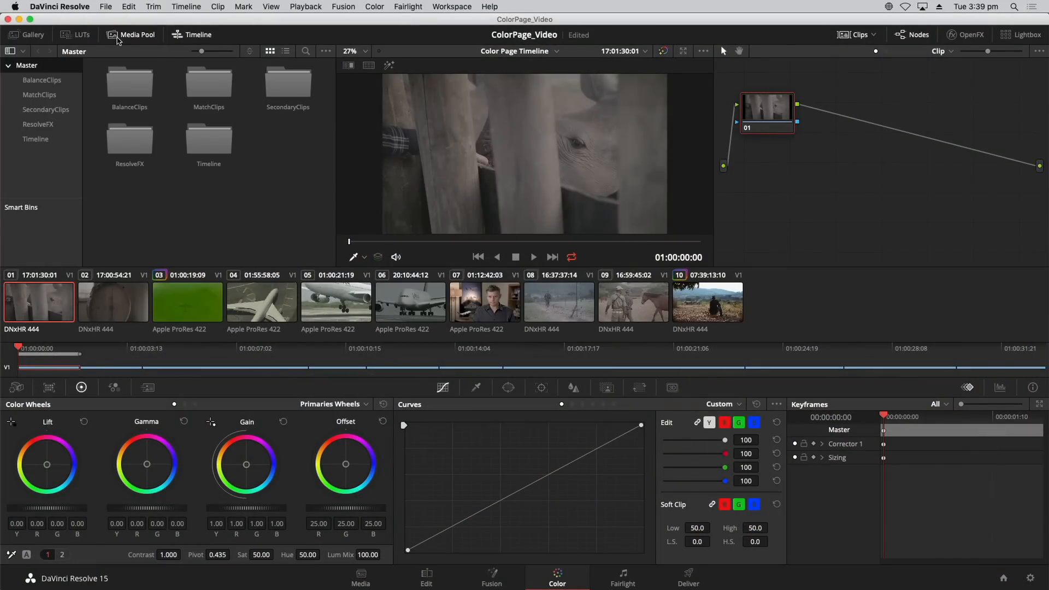
left_click(38, 38)
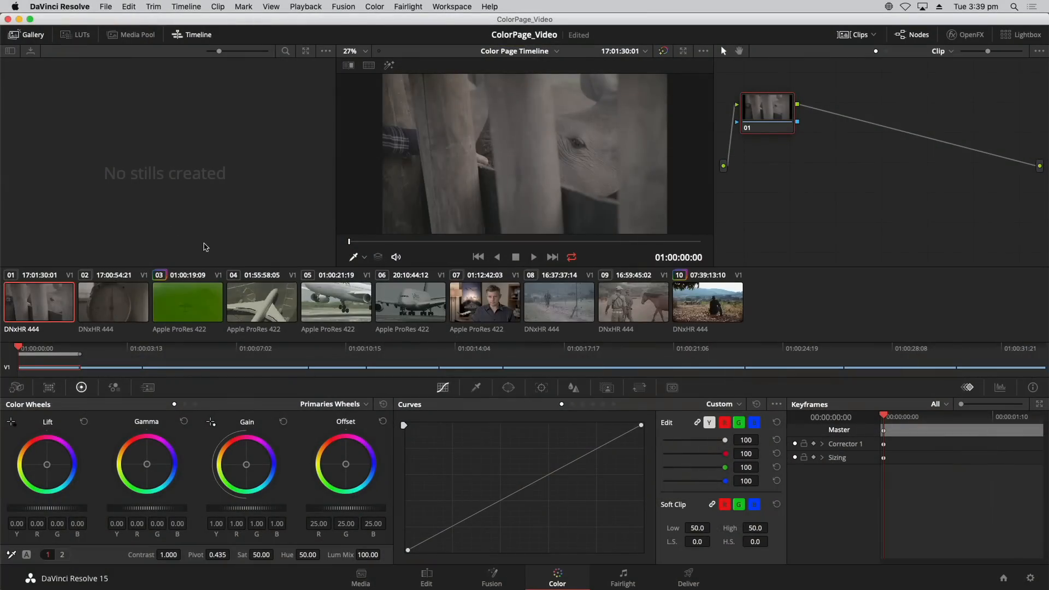
Hide the mini timeline and narrow the Gallery to give the viewer more width.
left_click(198, 35)
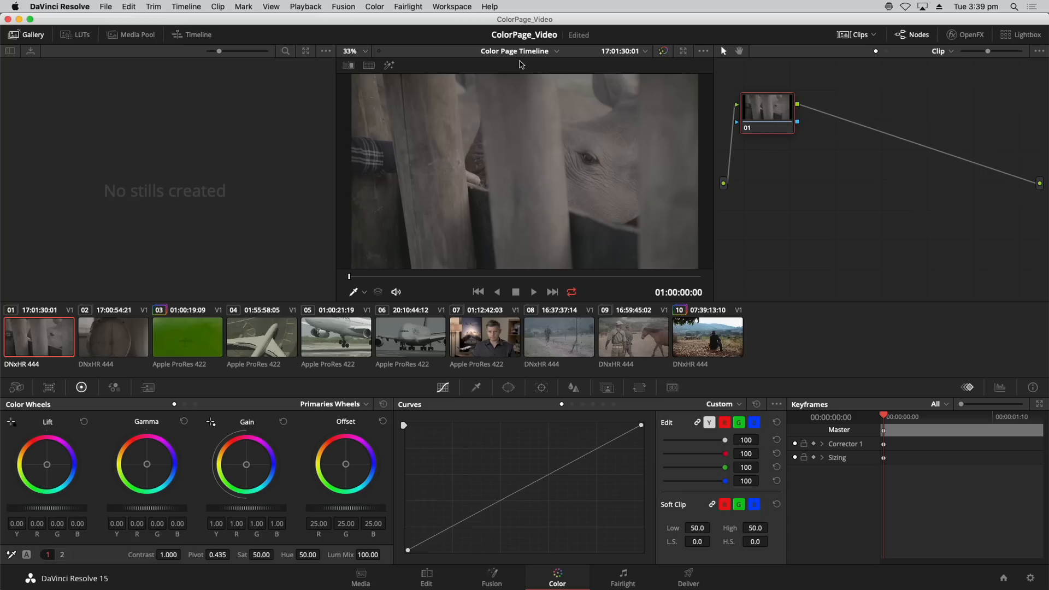
left_click(843, 34)
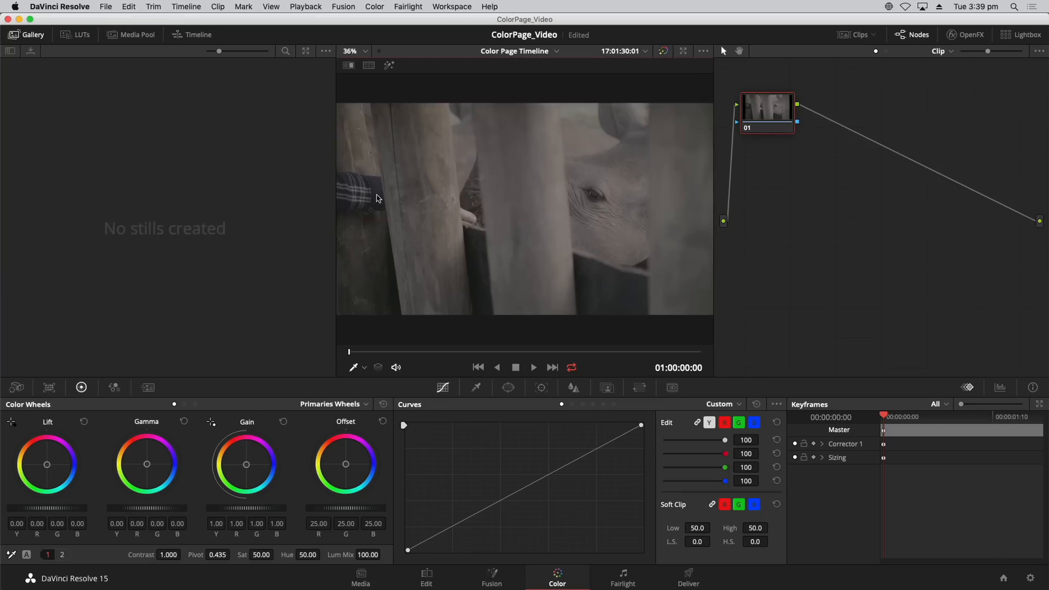
left_click(24, 39)
left_click(25, 38)
left_click_drag(323, 200, 228, 197)
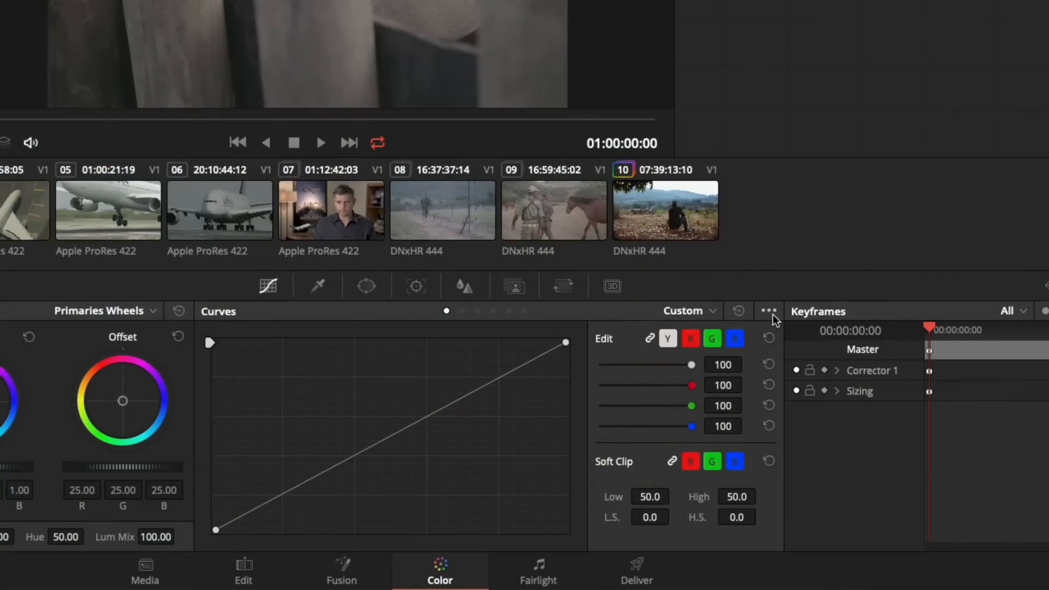
Review the extra options offered for the Curves palette and the viewer without changing any.
left_click(768, 312)
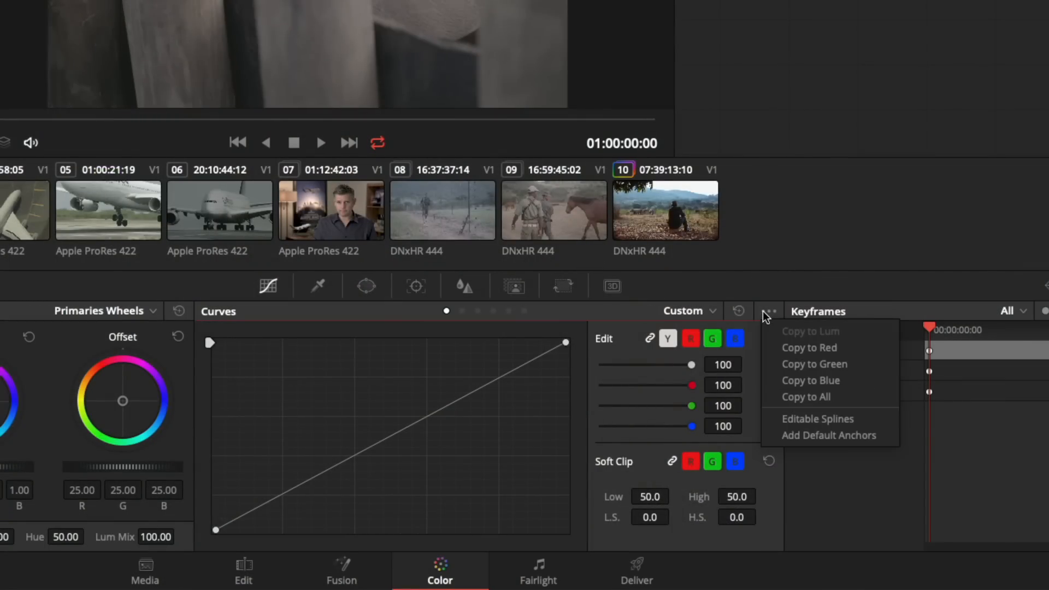
left_click(796, 364)
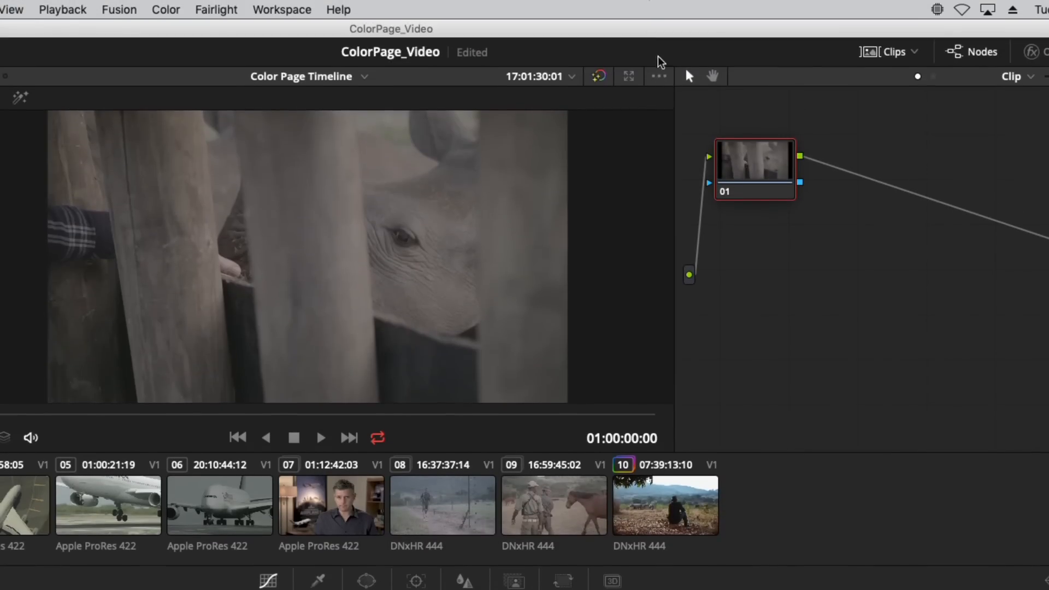
left_click(659, 76)
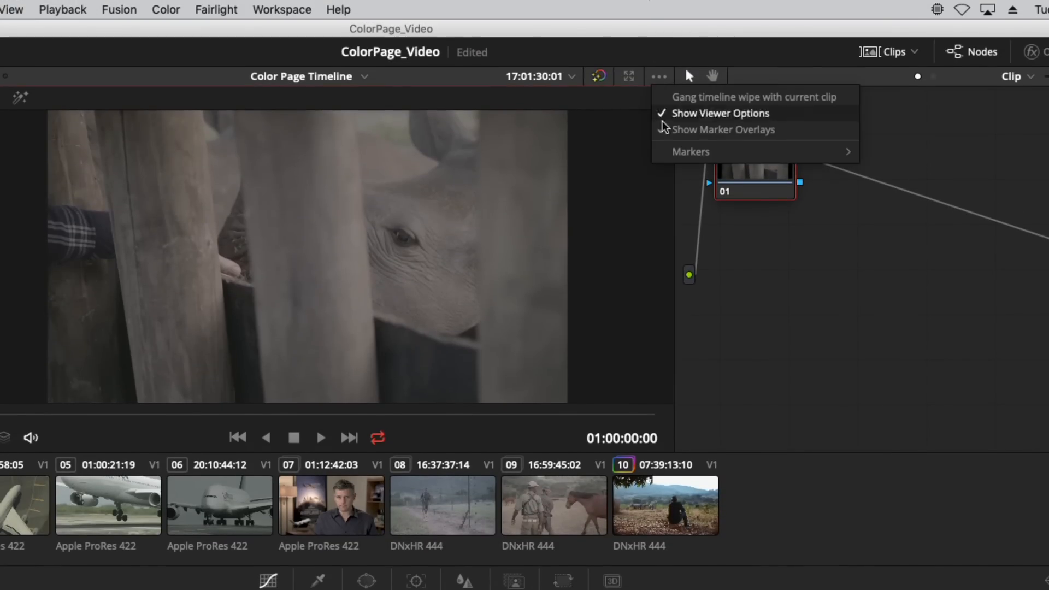
left_click(946, 152)
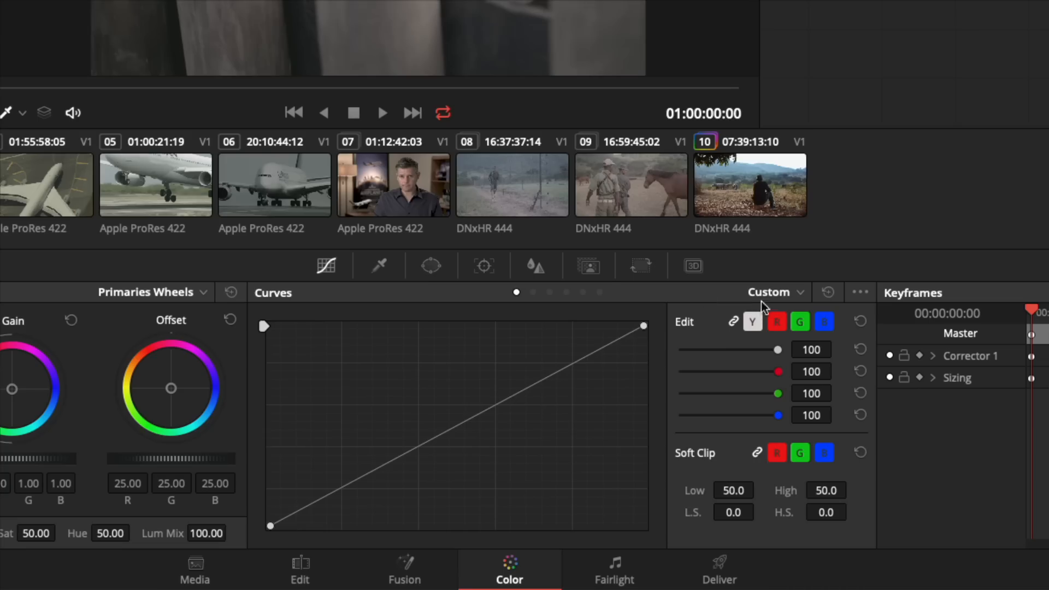
Cycle the Curves palette through the Hue Vs Sat, Hue Vs Lum and Sat Vs Sat modes and return to Custom.
left_click(800, 292)
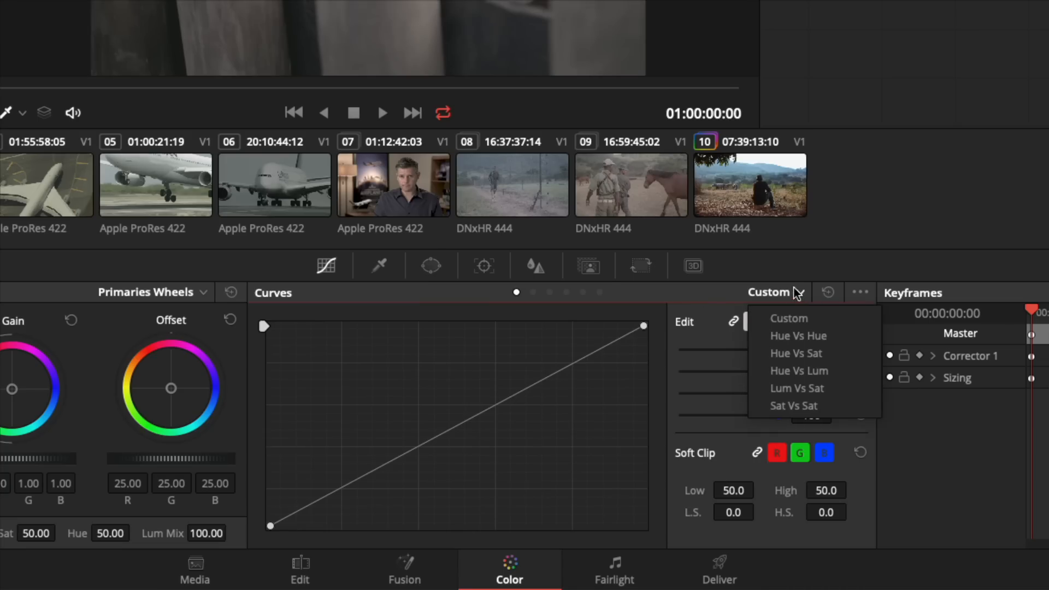
left_click(801, 354)
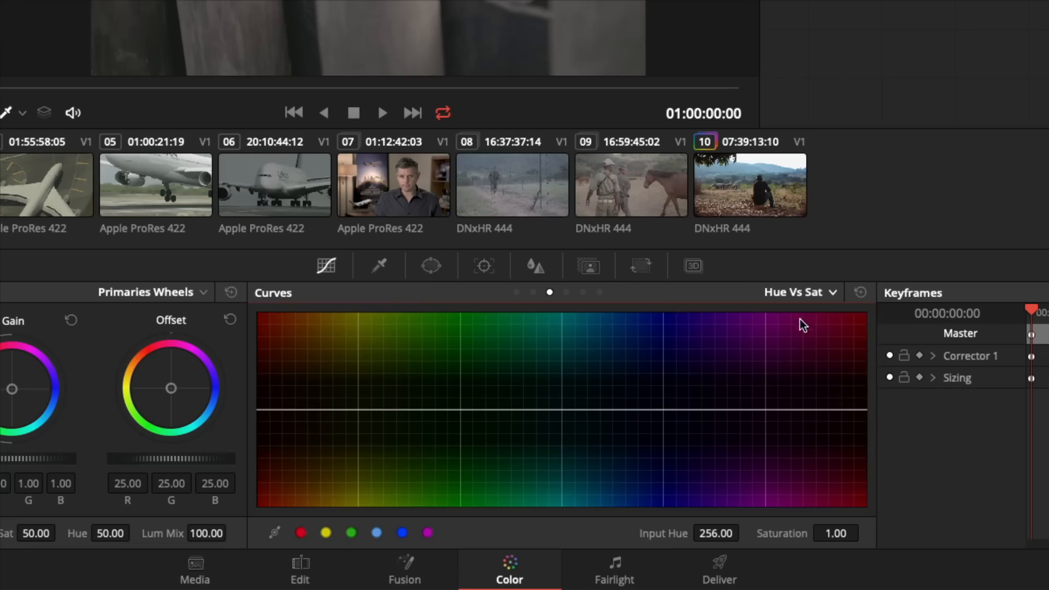
left_click(802, 294)
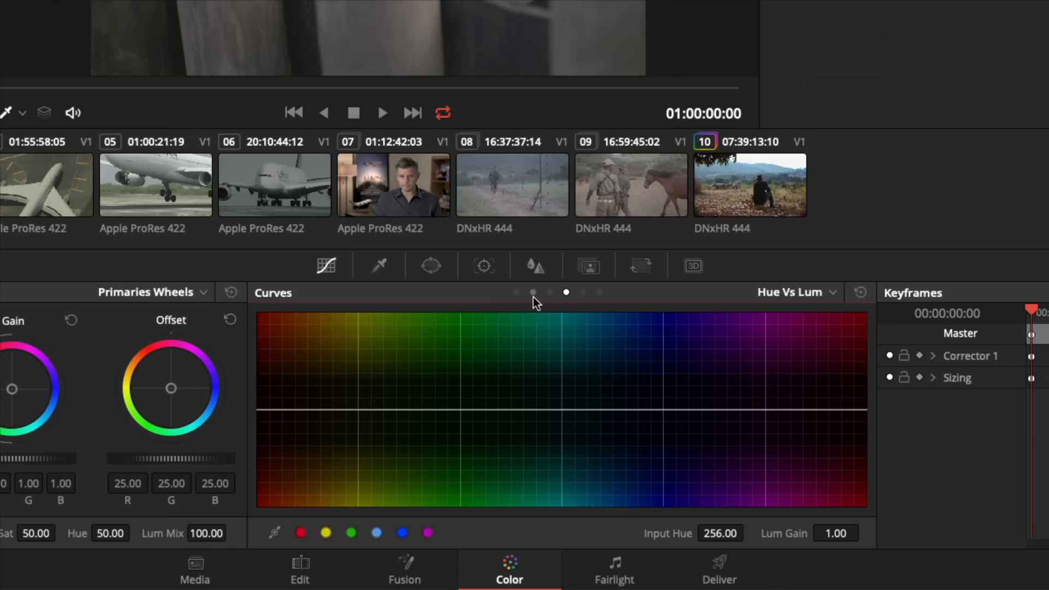
left_click(549, 292)
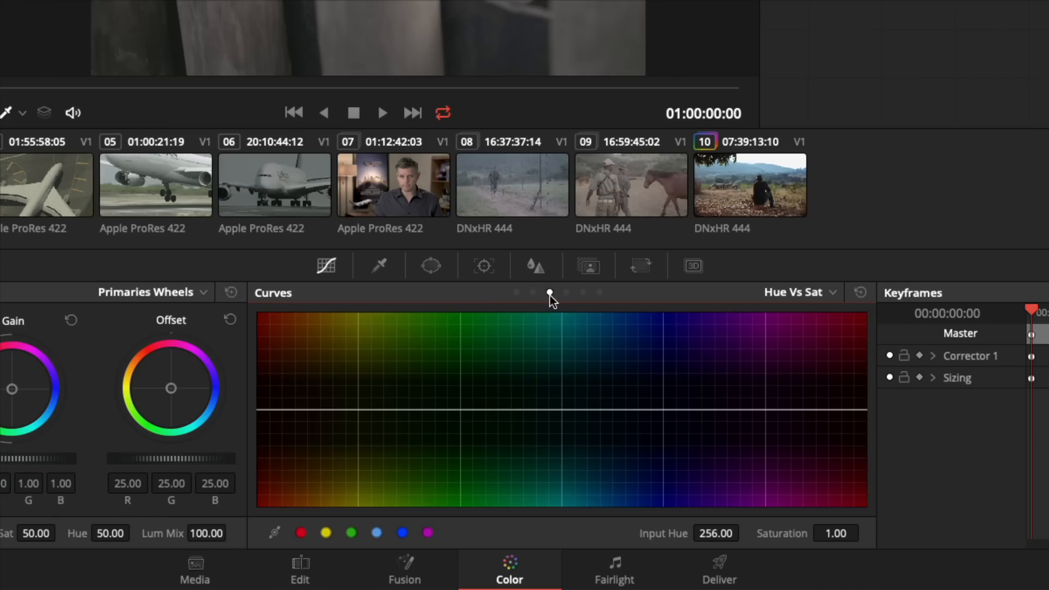
left_click(583, 293)
left_click(599, 293)
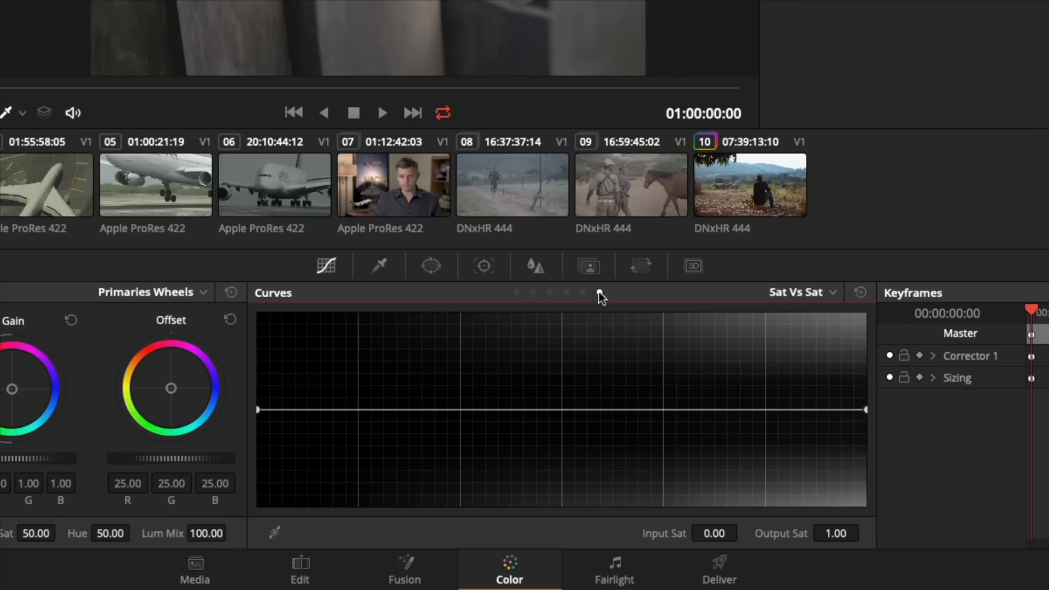
left_click(517, 293)
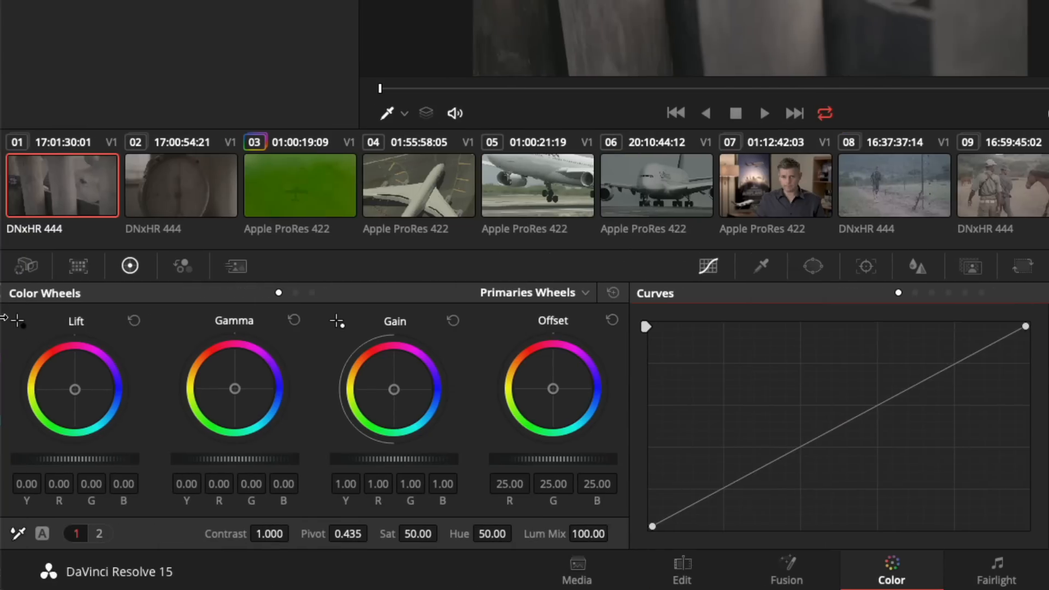
View the Color Wheels palette's other modes, including Primaries Bars, and return to Primaries Wheels.
left_click(294, 293)
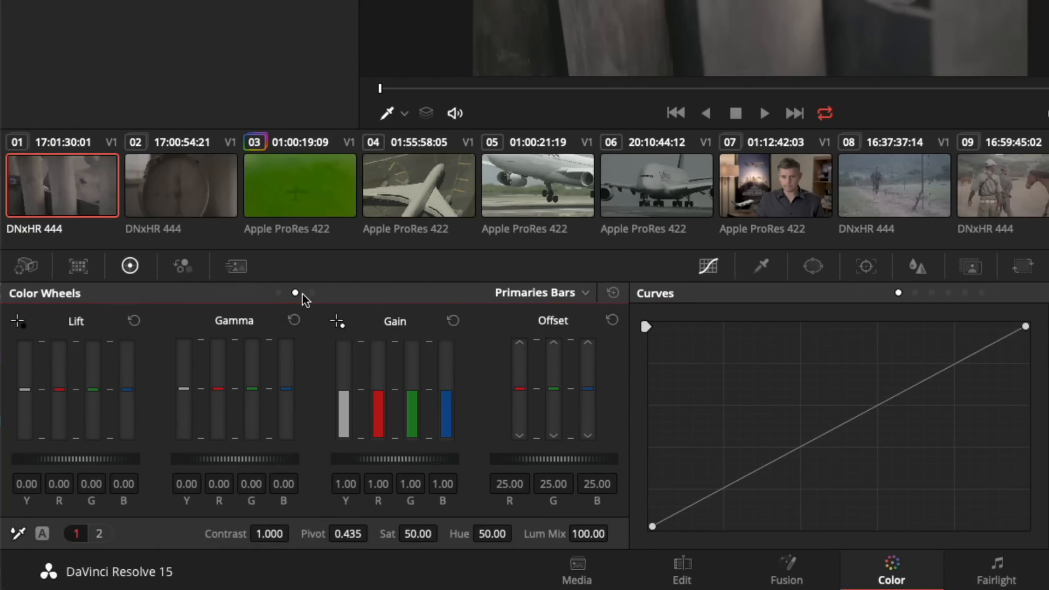
left_click(311, 294)
left_click(279, 292)
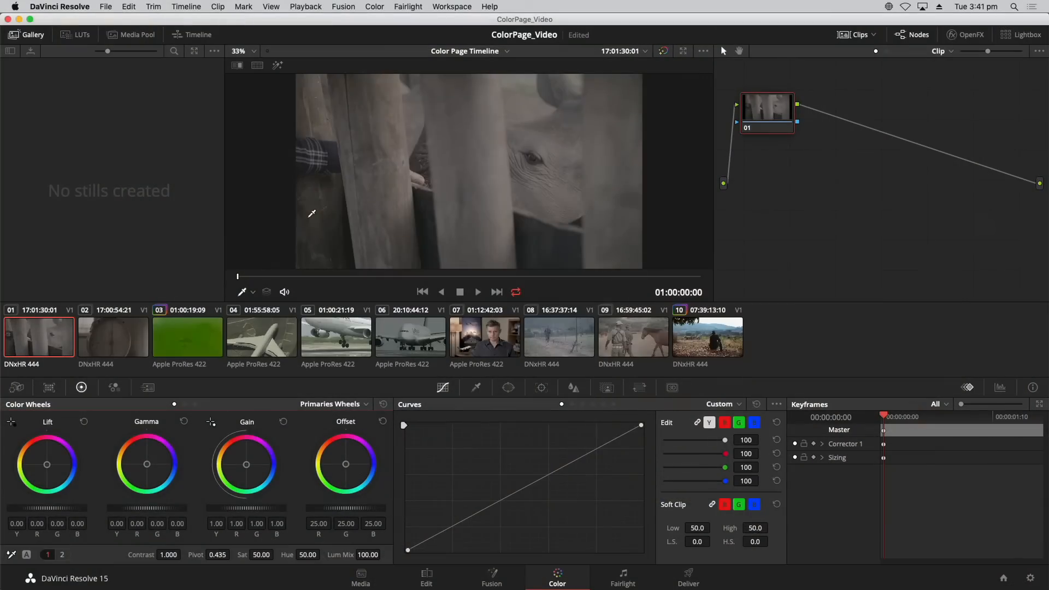
Examine the contextual commands available for the viewer image, a clip thumbnail and node 01, applying none.
right_click(388, 123)
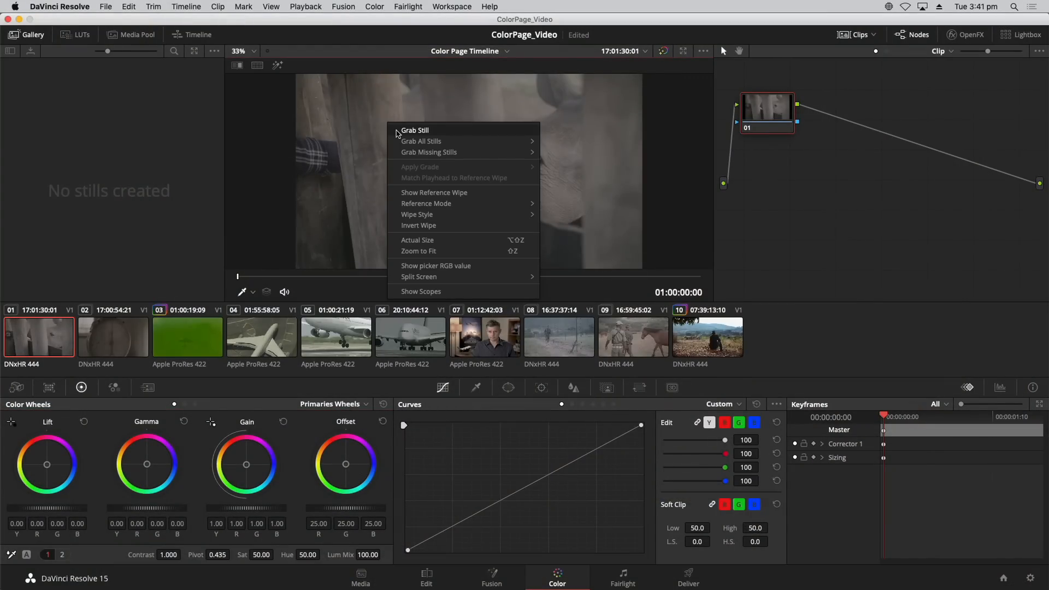
mouse_move(416, 144)
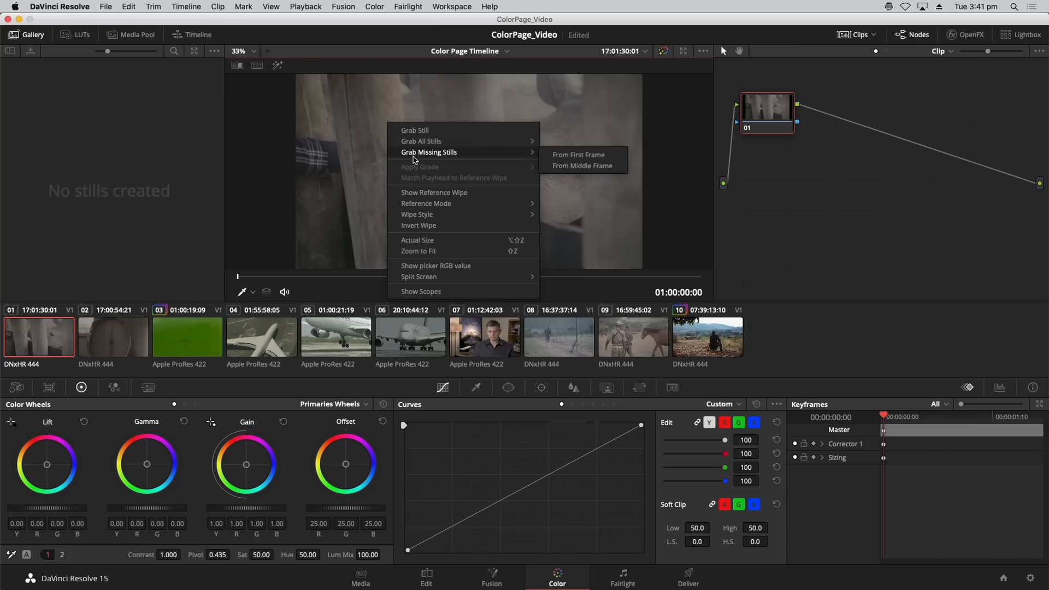
right_click(351, 326)
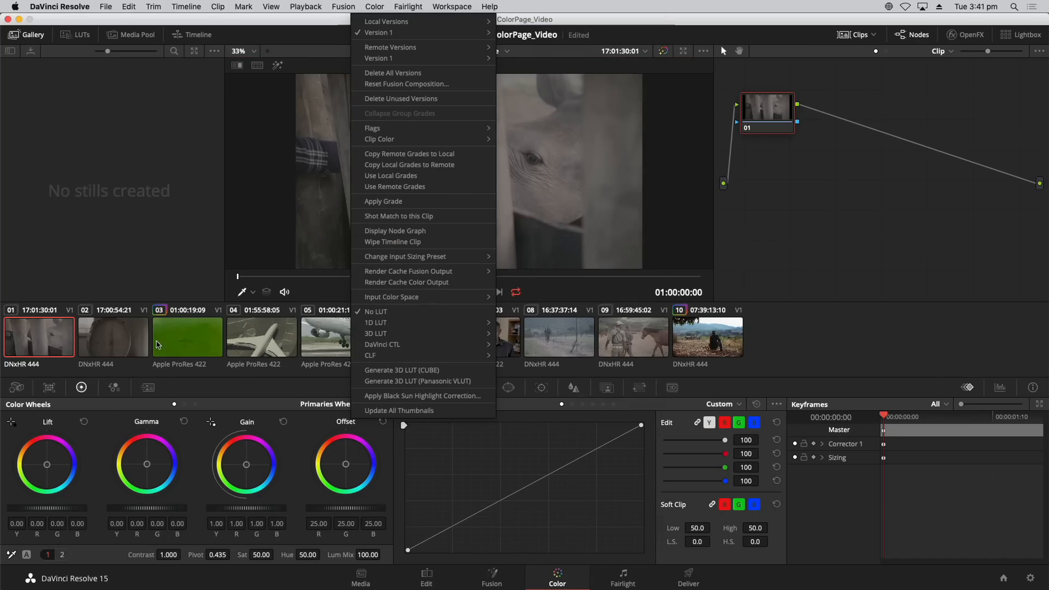
left_click(257, 463)
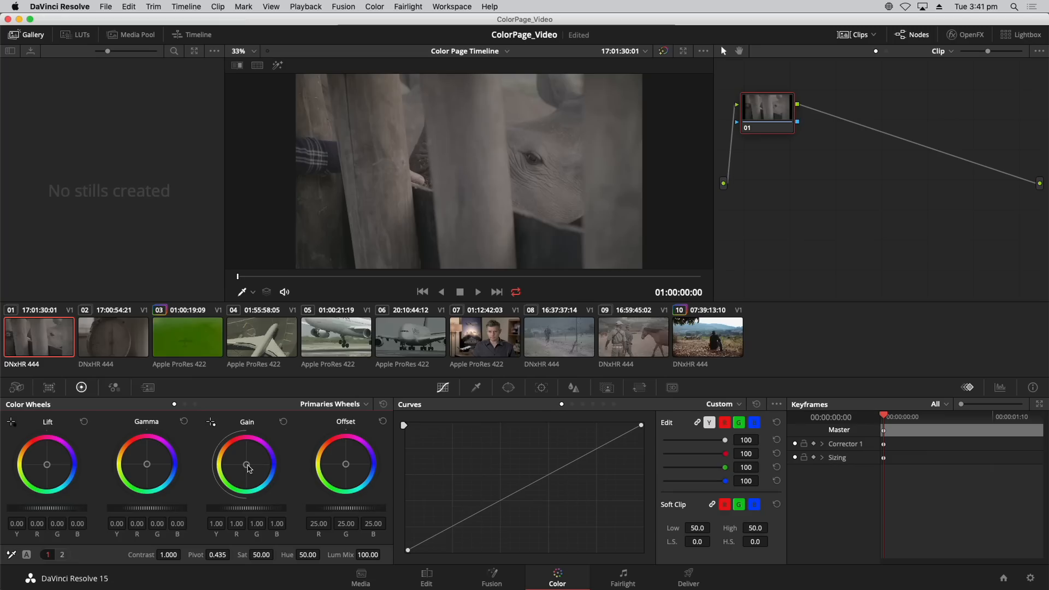
right_click(757, 115)
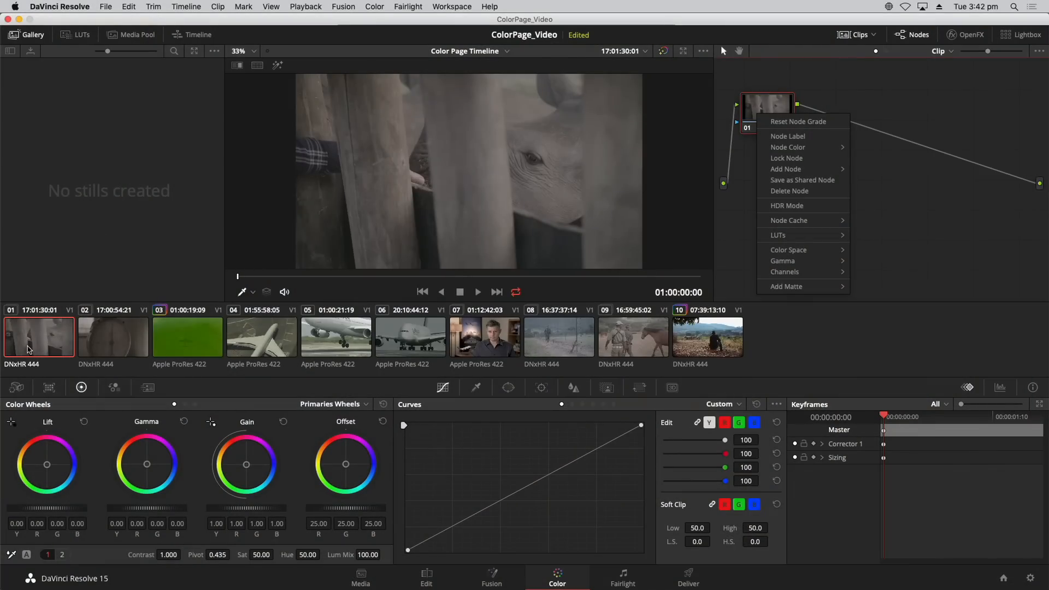
left_click(140, 261)
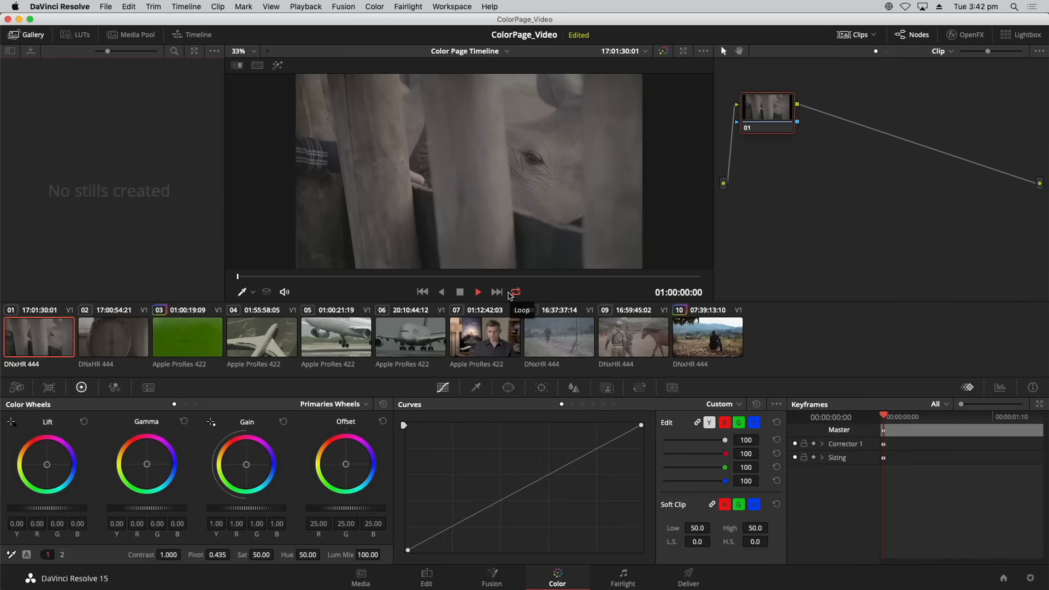
Play clip 01 in the viewer.
key("space")
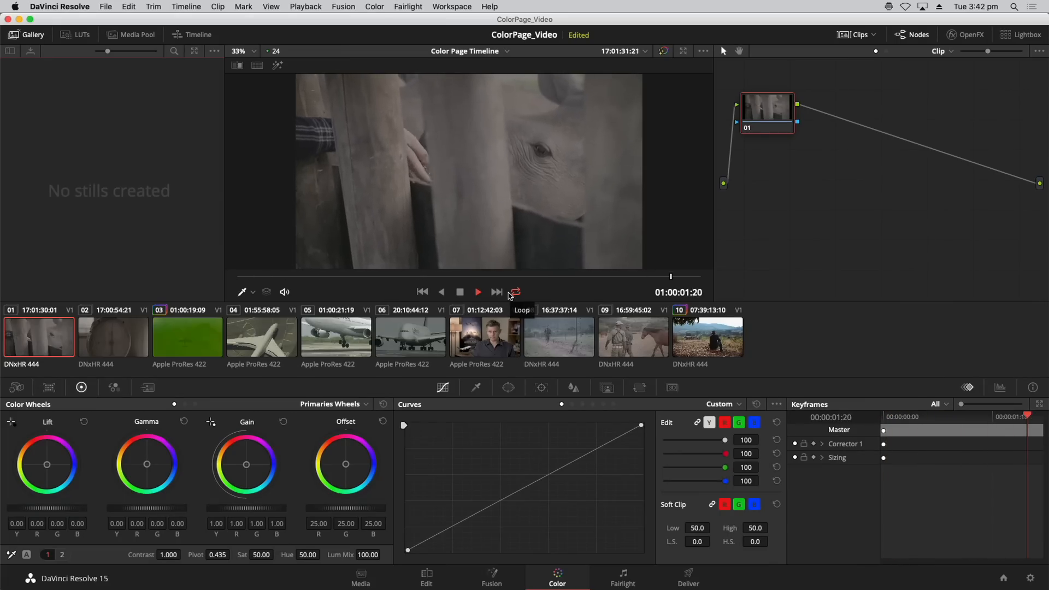
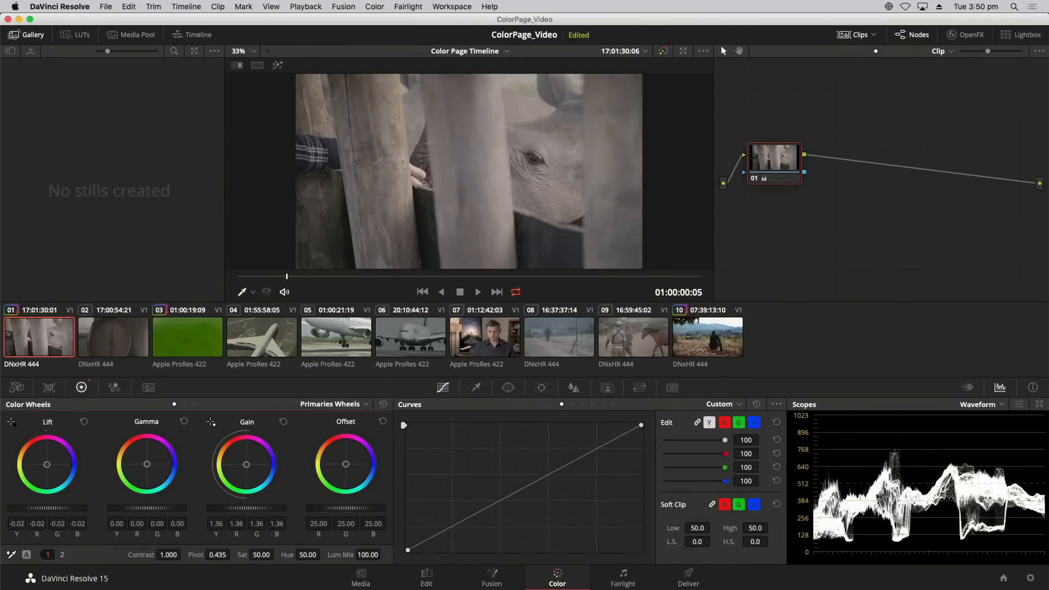
Adjust clip 01's tonal range with the master wheels: Gain to 1.35, Lift to -0.03 and Gamma to 0.04.
left_click_drag(247, 508, 244, 508)
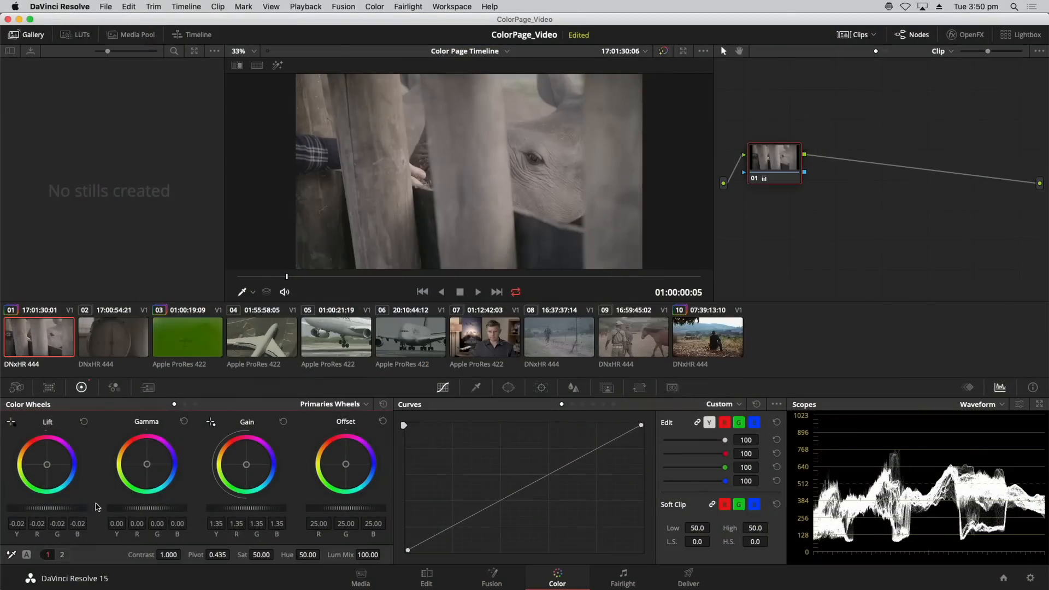
left_click_drag(47, 508, 40, 508)
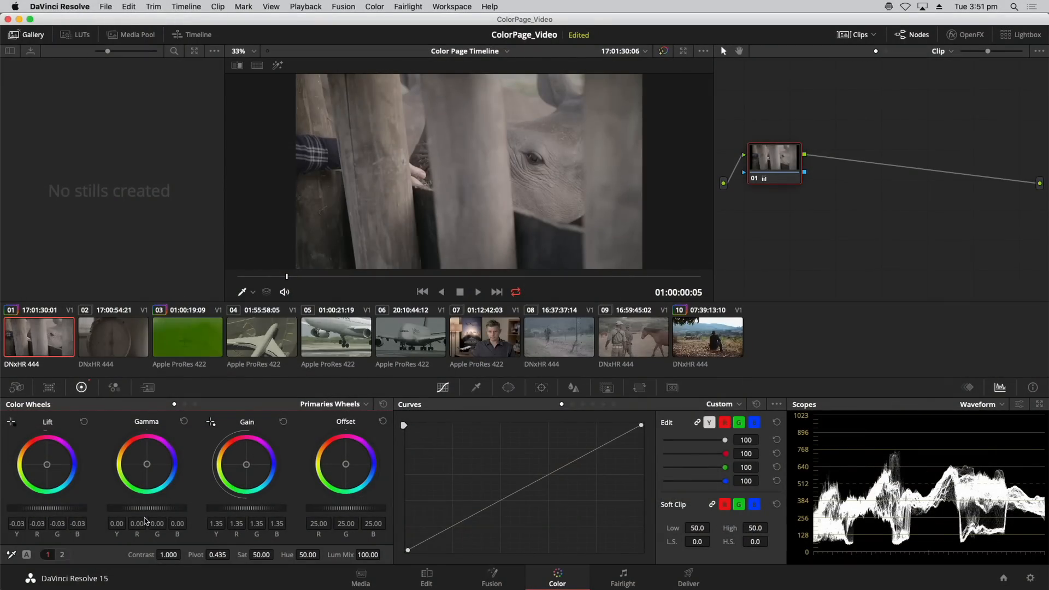
left_click_drag(140, 510, 157, 511)
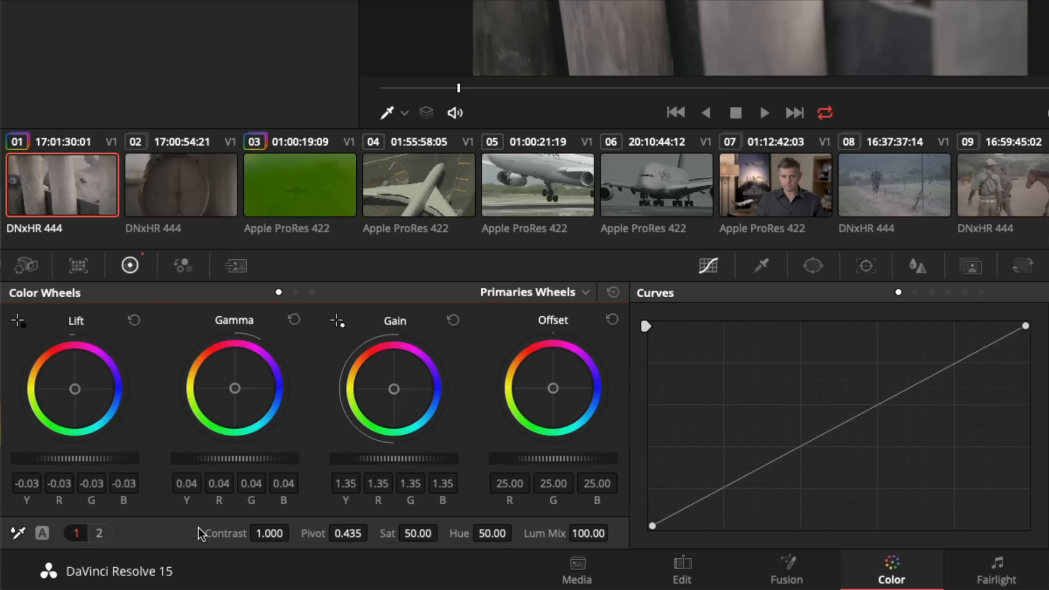
View the second page of Color Wheels adjustments, return to the first, and try a contrast of about 1.64 before resetting it.
left_click(99, 533)
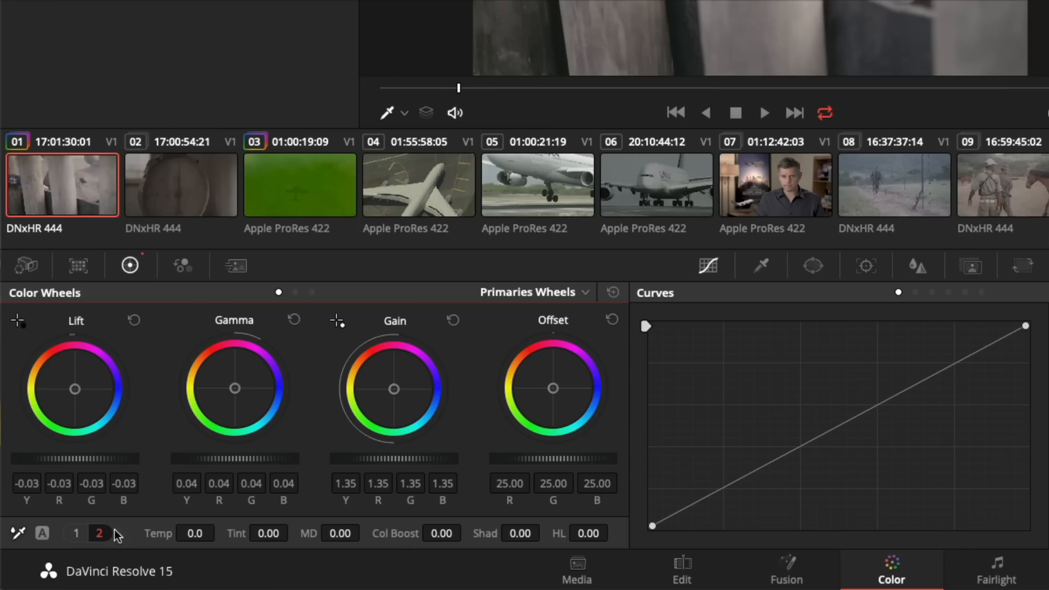
left_click(85, 533)
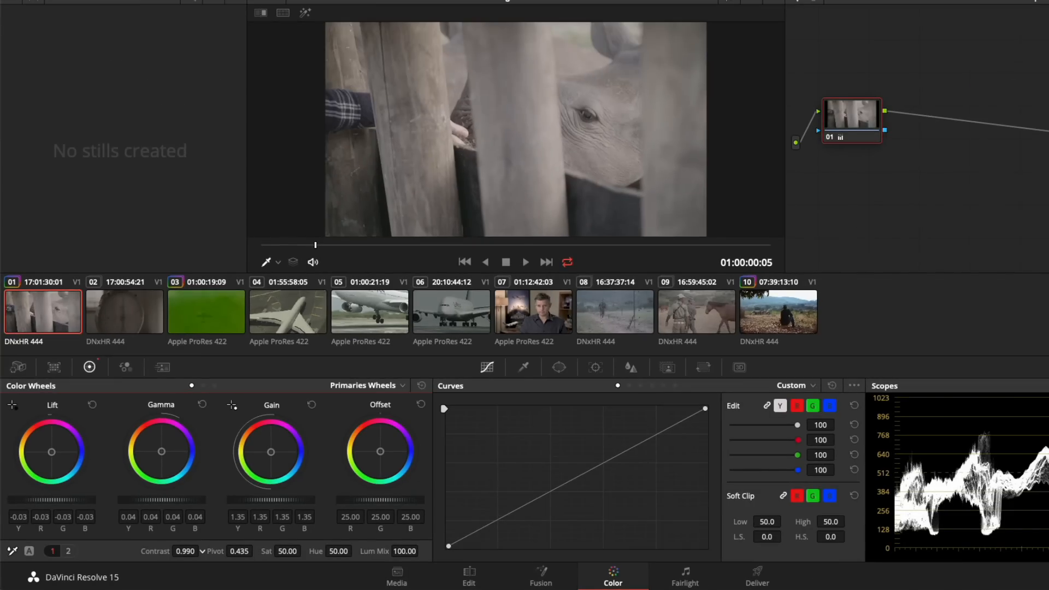
left_click_drag(185, 551, 256, 551)
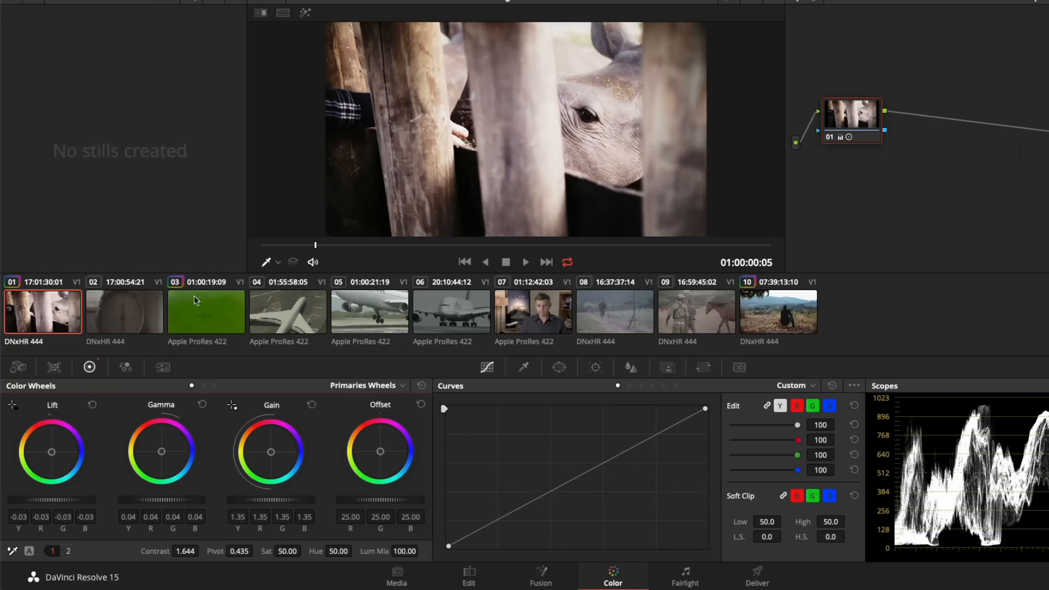
double_click(157, 548)
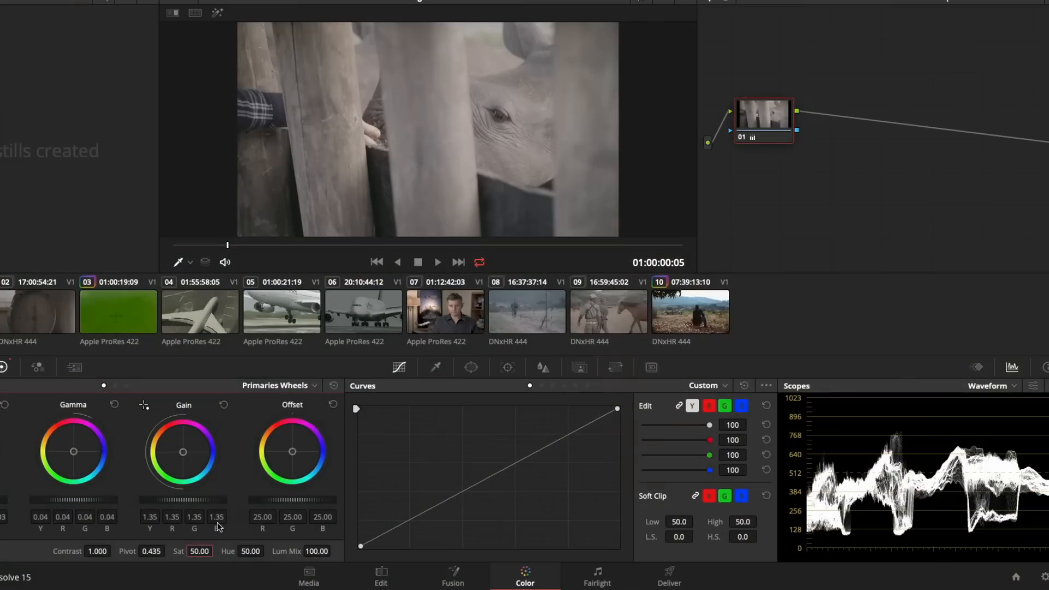
Set the saturation of clip 01 to 75.
type("75")
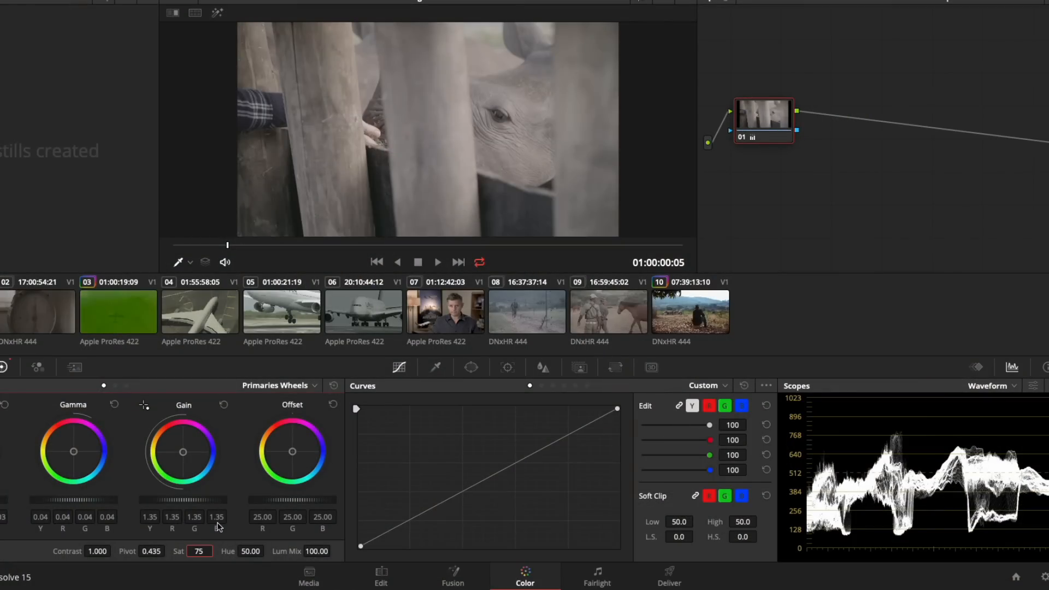
key("Return")
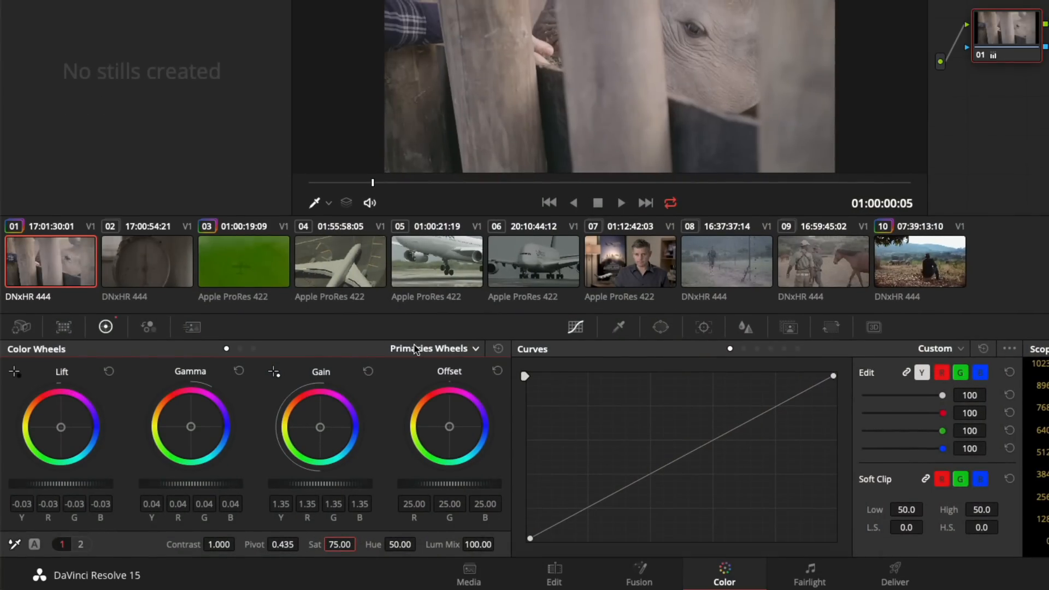
Change the Color Wheels palette to Primaries Bars and lower the green Gain channel to remove the green tint.
left_click(415, 348)
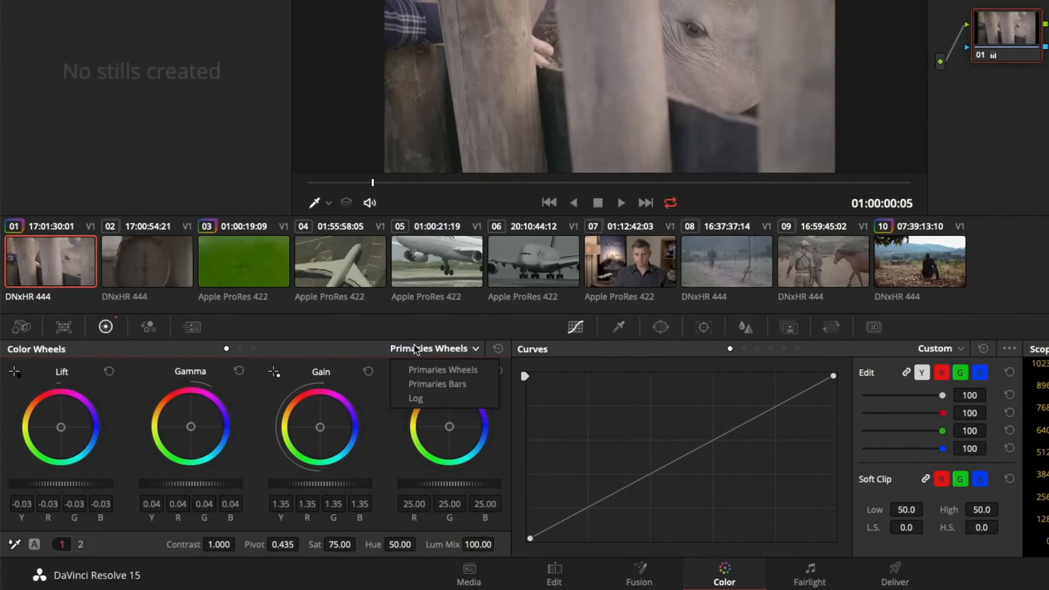
left_click(420, 385)
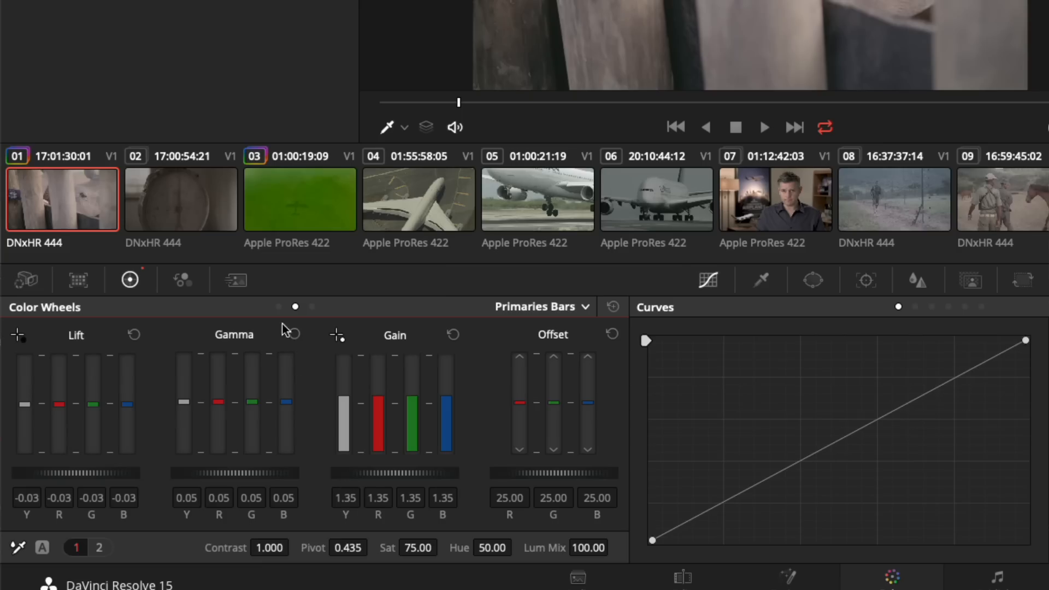
left_click(279, 307)
left_click(294, 307)
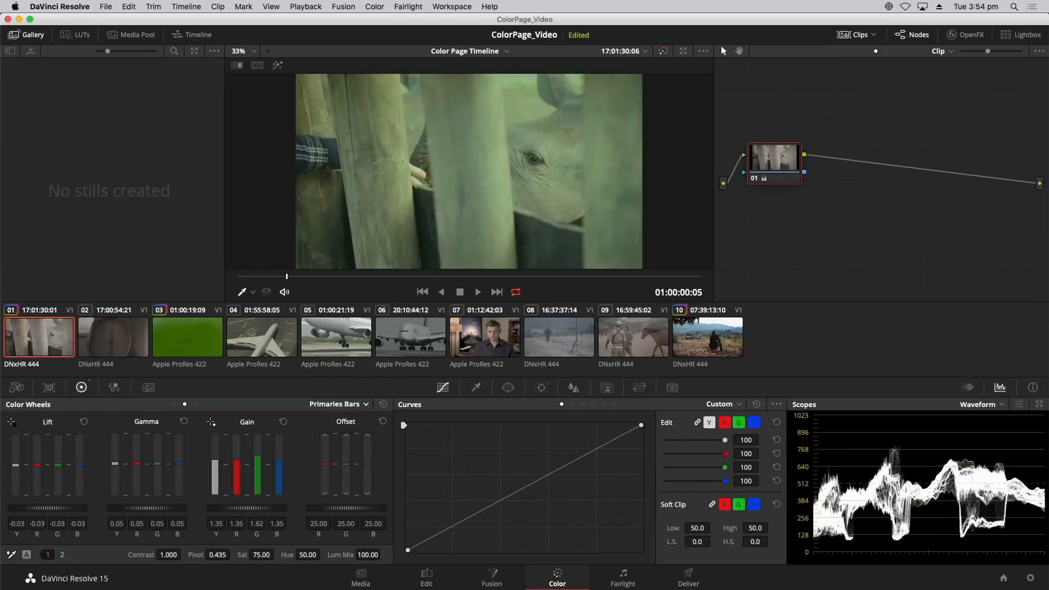
left_click_drag(257, 451, 257, 462)
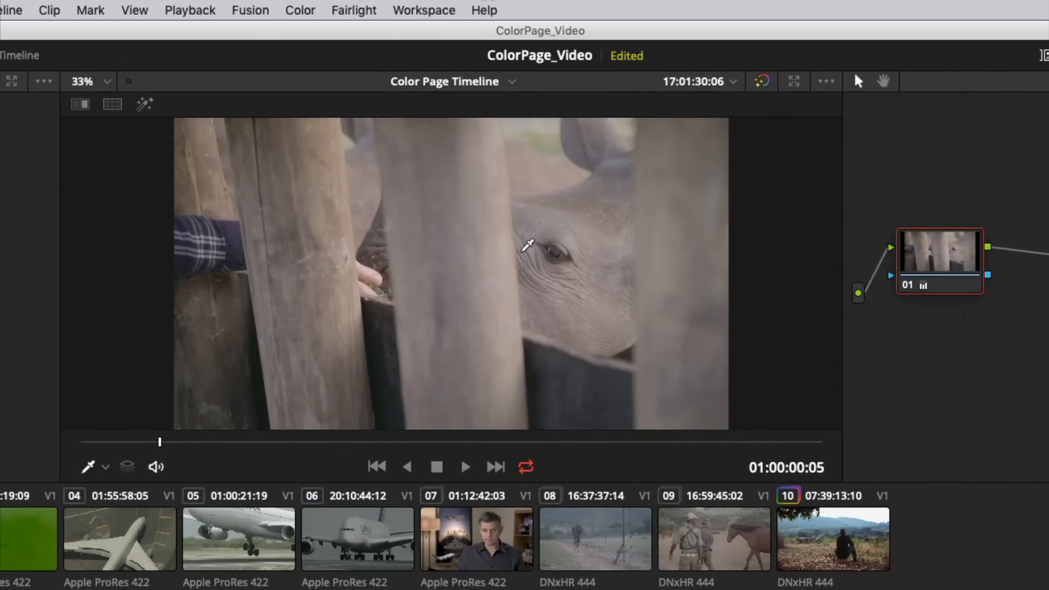
Turn on the picker RGB value display for the viewer image.
right_click(525, 245)
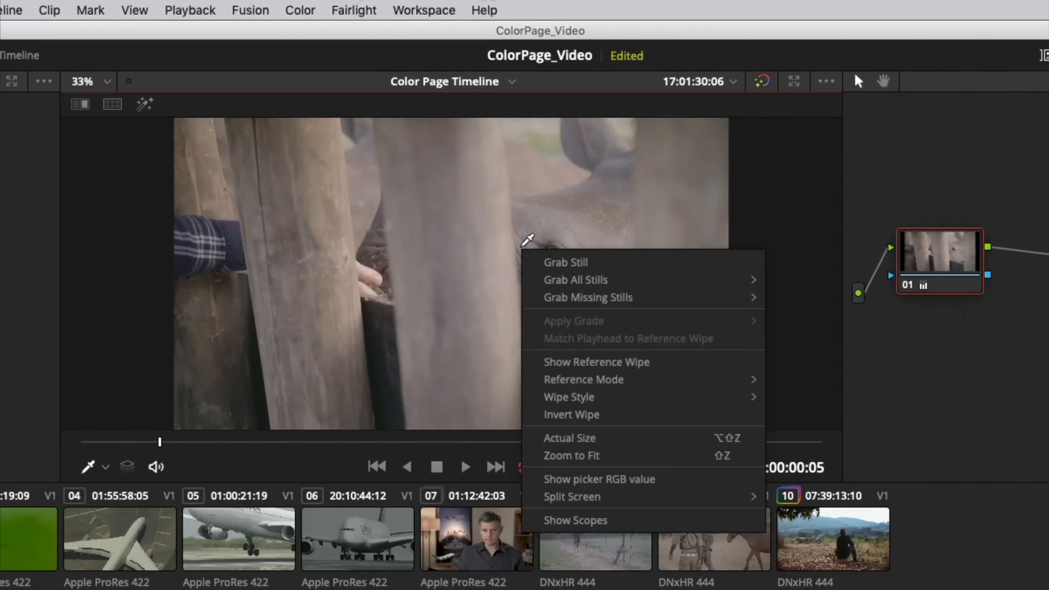
left_click(601, 481)
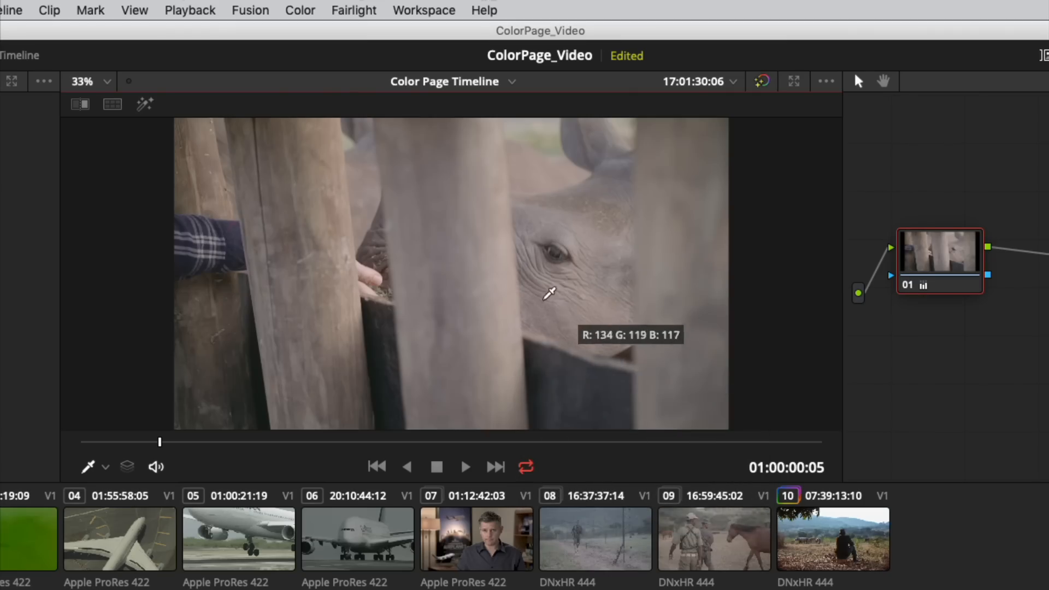
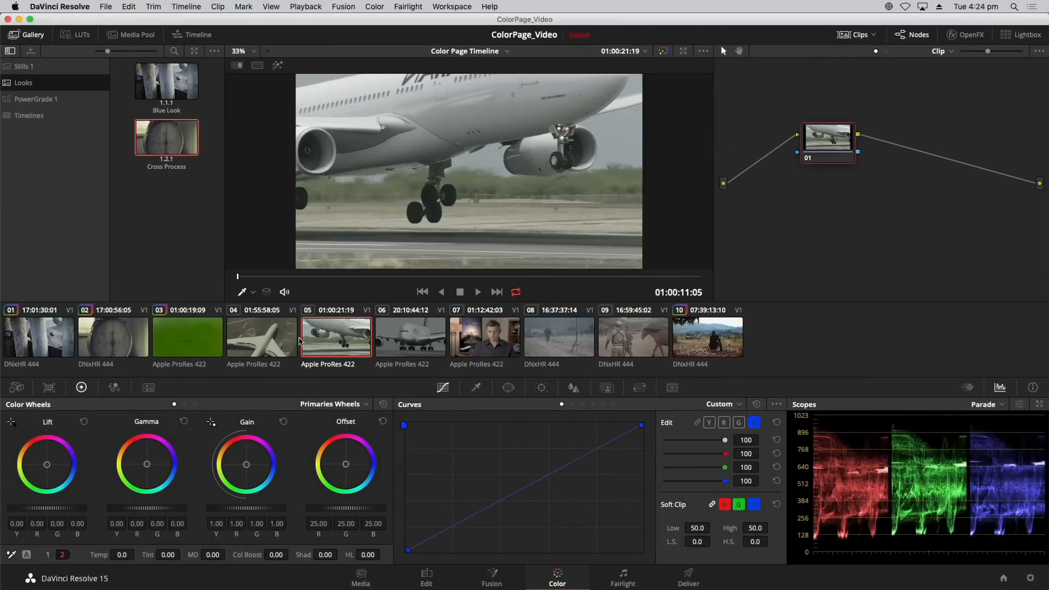
Compare the color and contrast of clips 04, 05 and 06 in the viewer, finishing on clip 04.
left_click(272, 342)
key("Down")
key("Down")
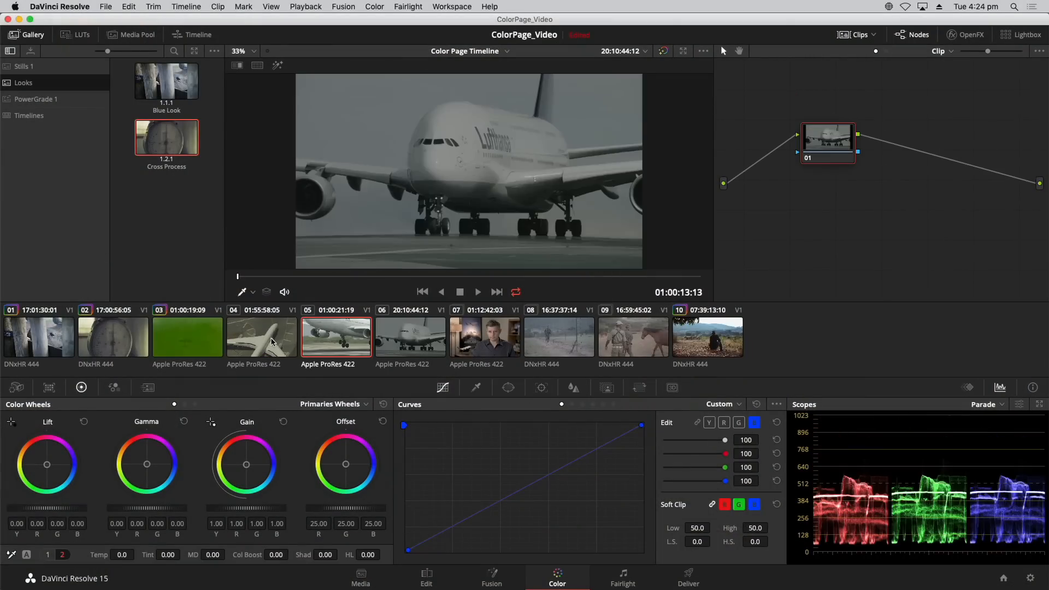
key("Up")
key("Up")
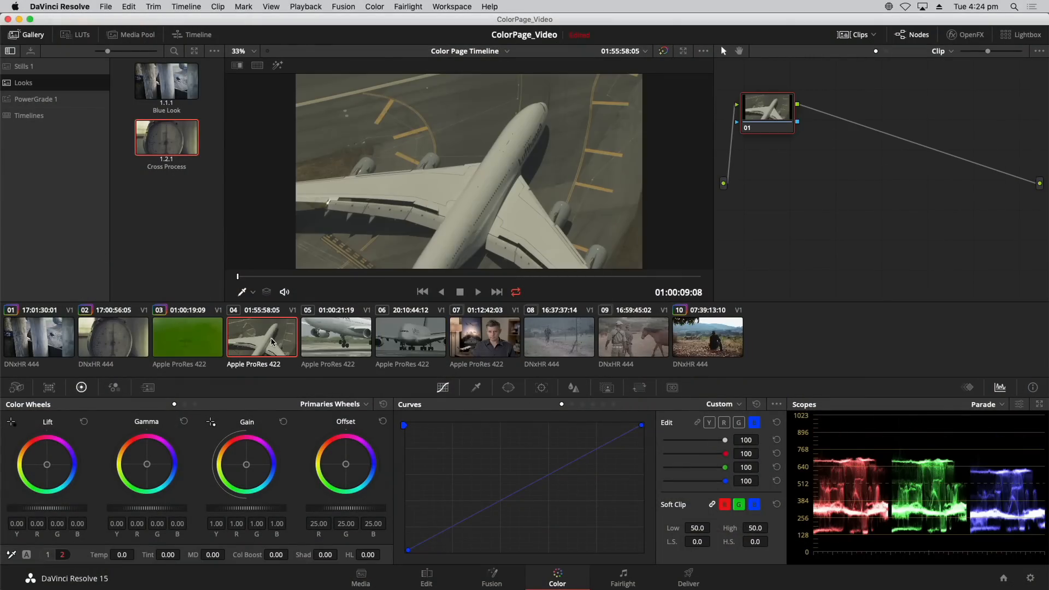
key("Down")
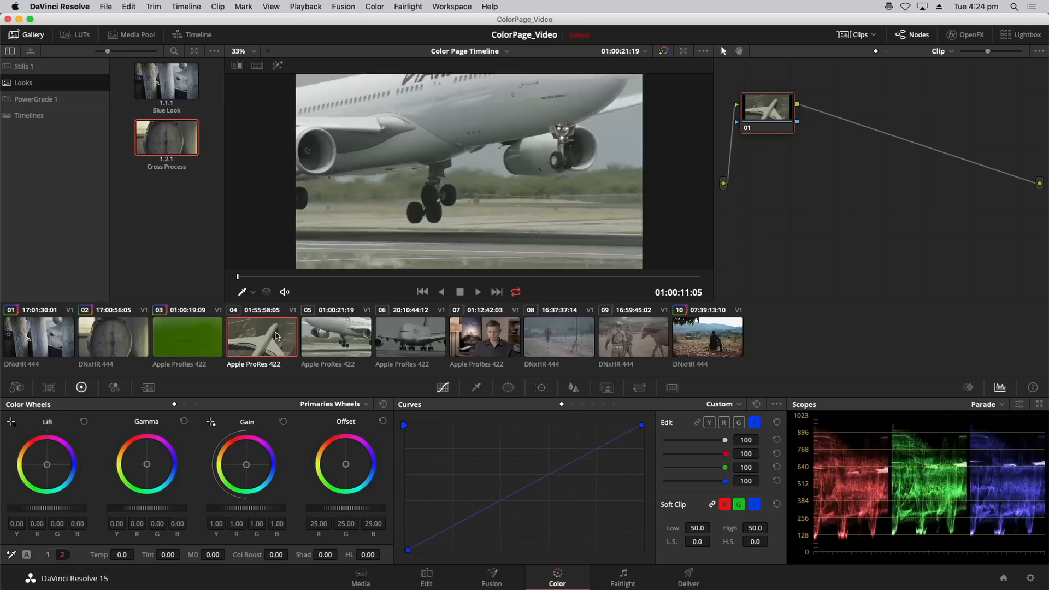
key("Up")
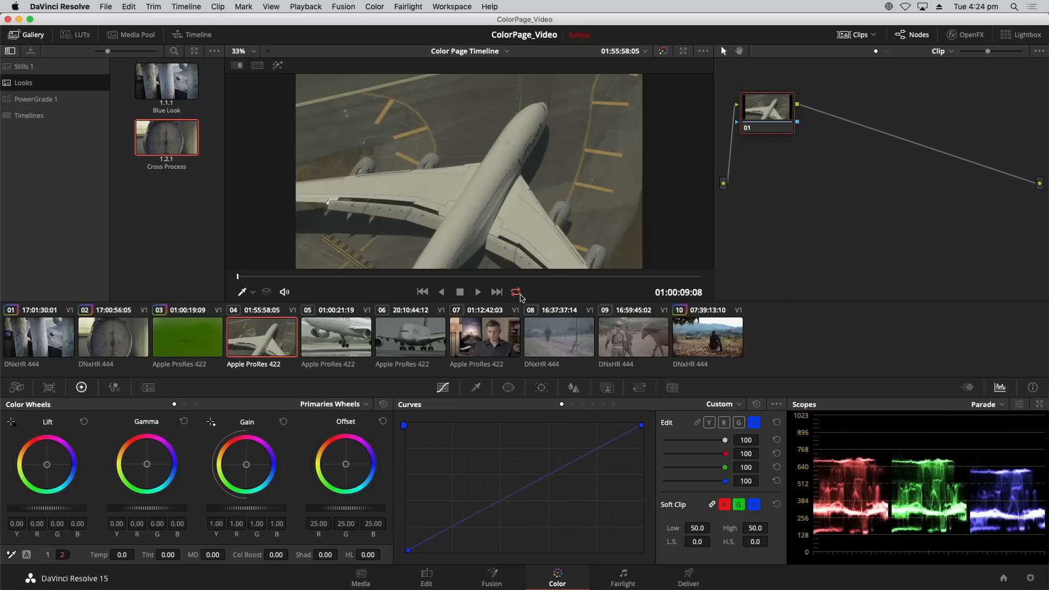
Turn off looped playback and play the sequence from clip 04 through clip 06.
left_click(516, 293)
key("space")
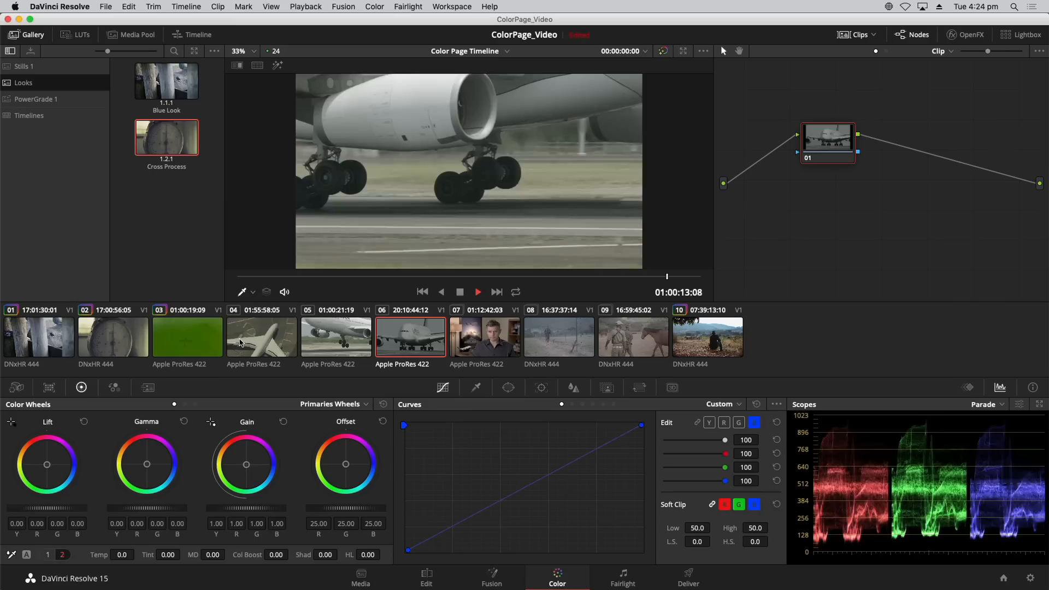
key("space")
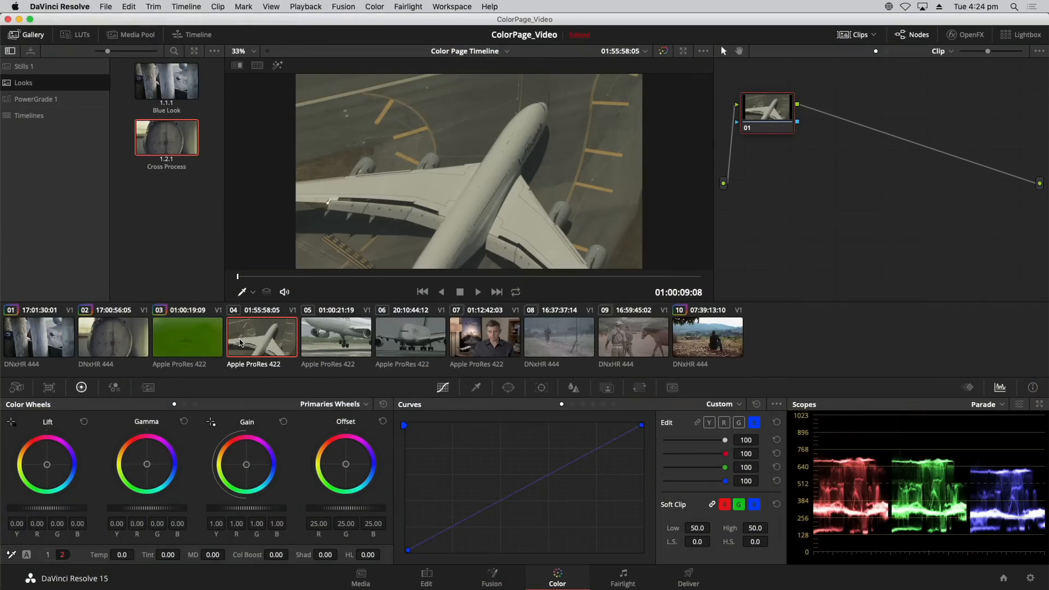
Review clips 05 and 06 individually in the viewer and return to clip 04.
key("Down")
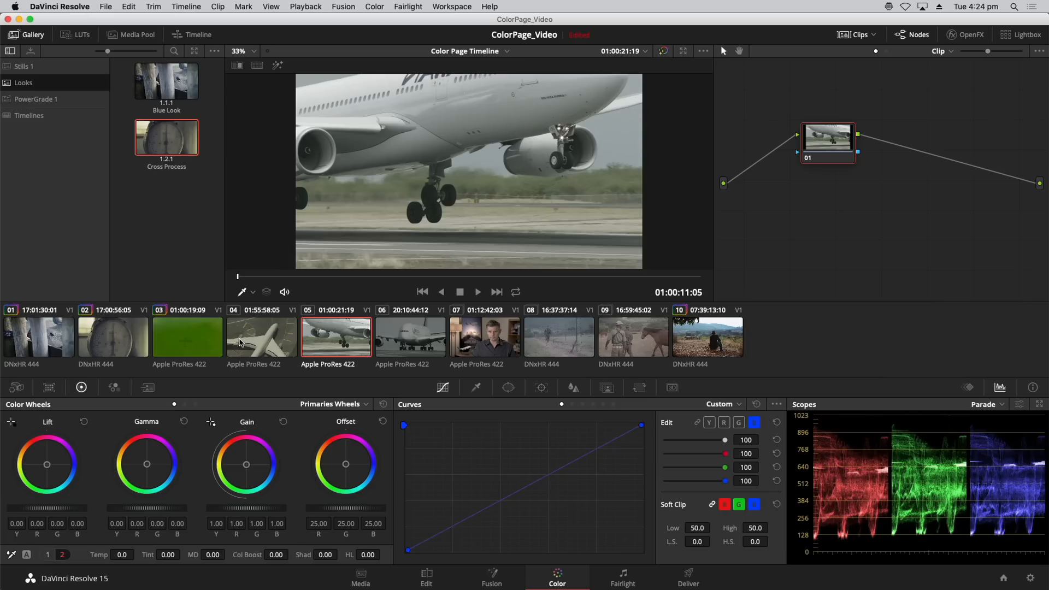
key("Down")
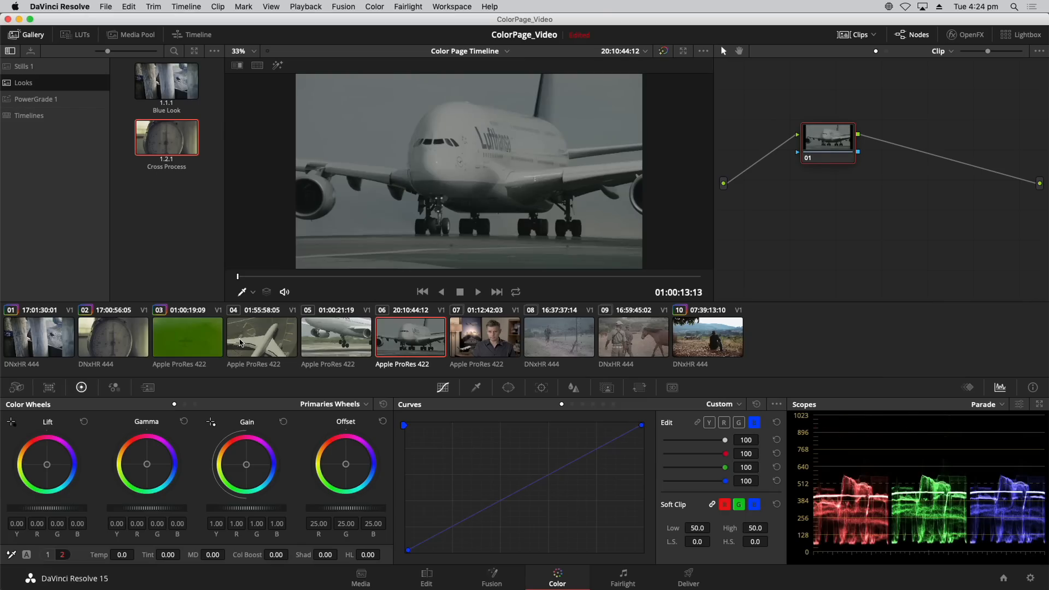
key("Up")
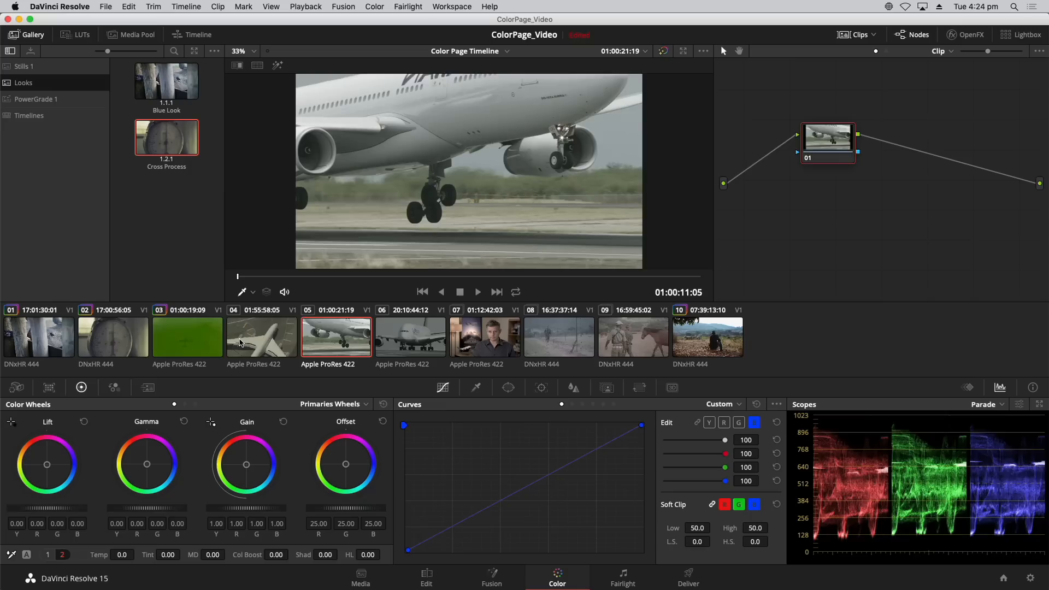
left_click(241, 342)
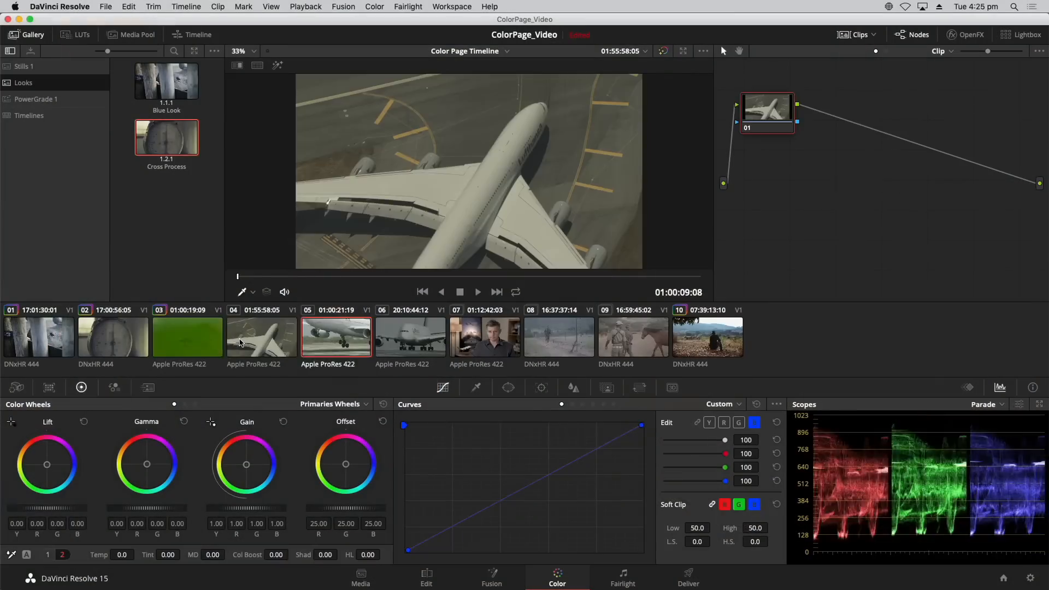
Alternate between clips 04 and 05 to examine their differences in color, contrast and scope levels, ending on clip 04.
key("Down")
key("Up")
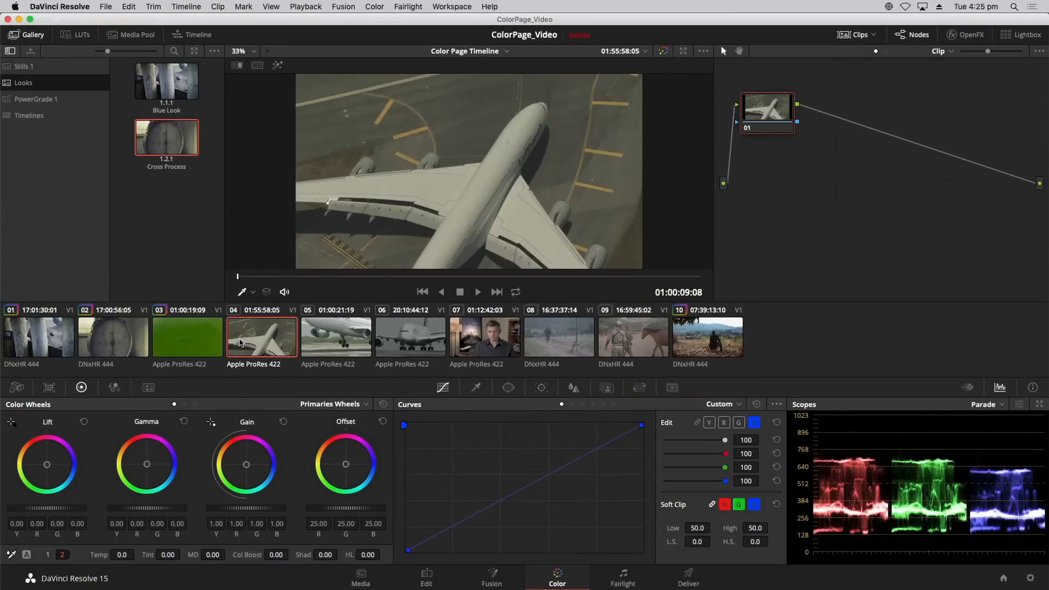
key("Down")
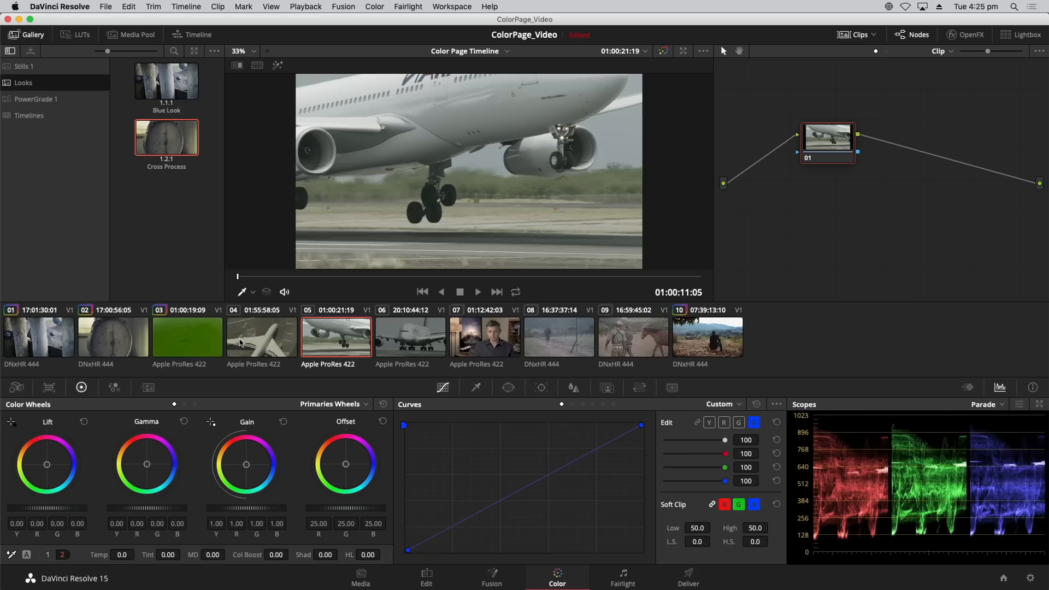
key("Up")
key("Down")
key("Up")
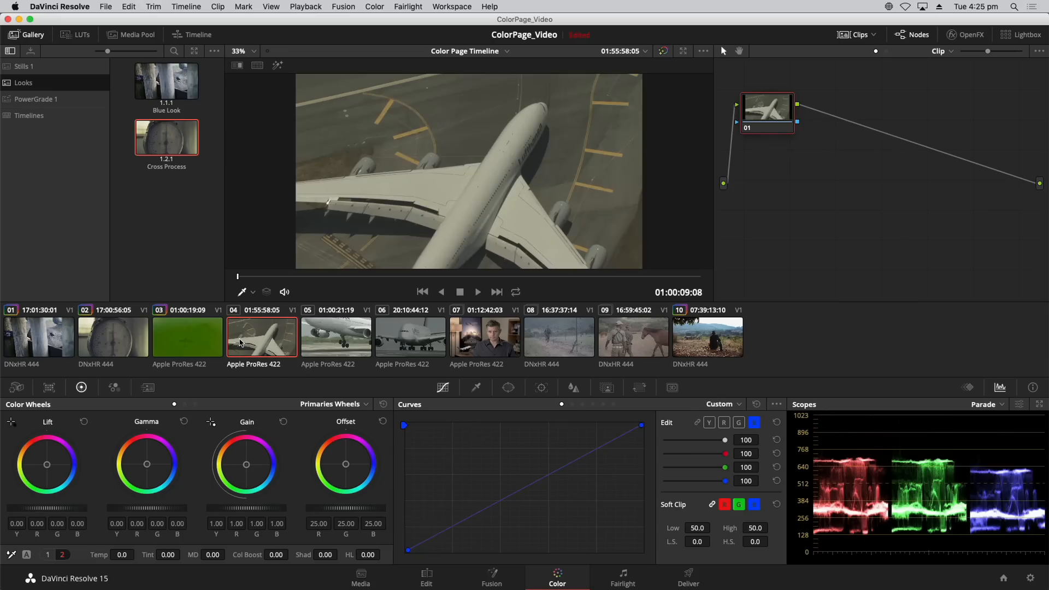
key("Down")
key("Up")
key("Down")
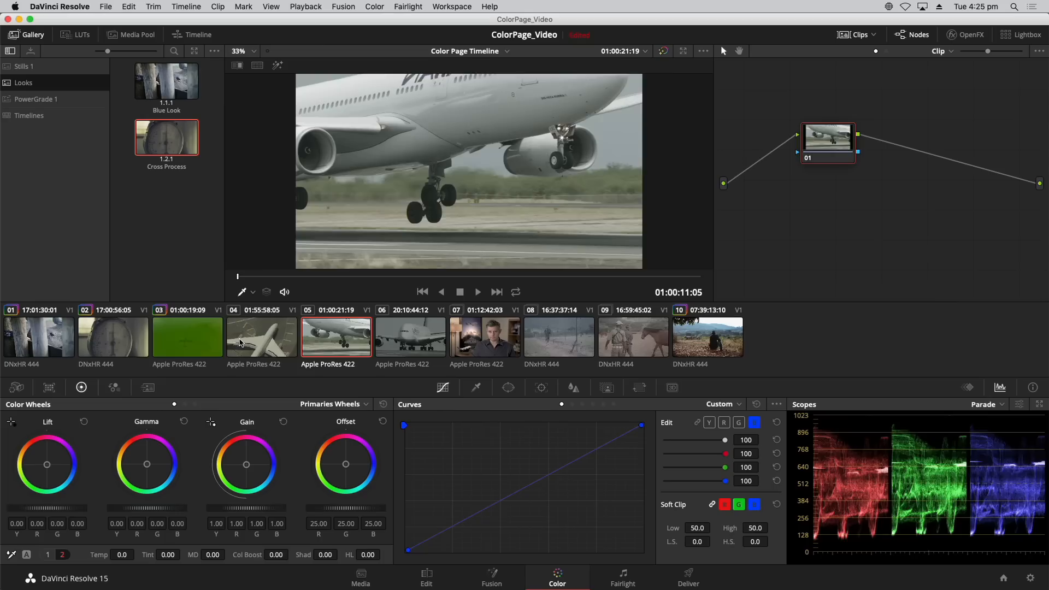
key("Up")
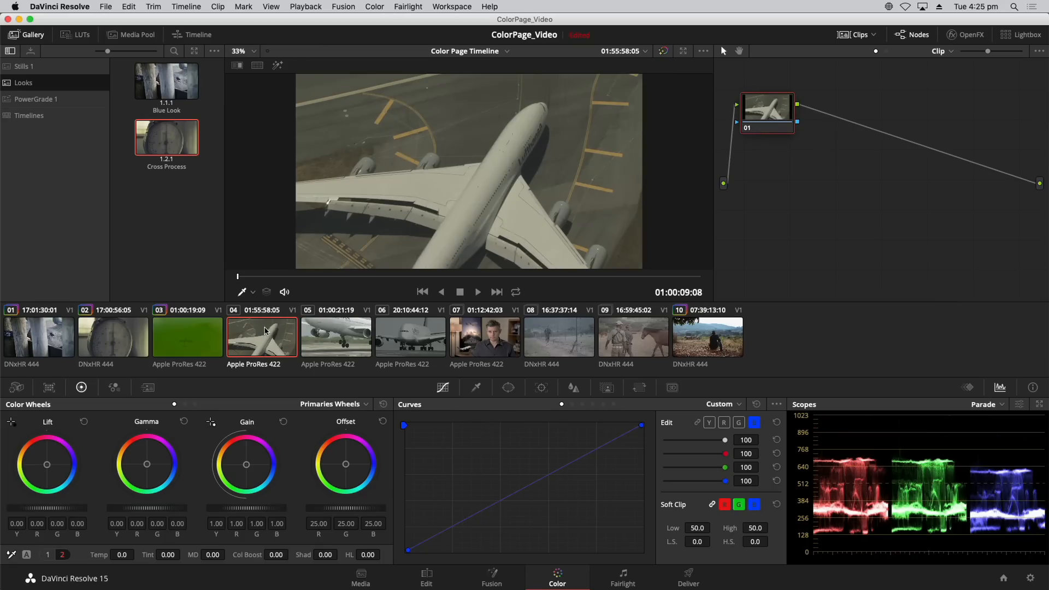
Match clip 04 to clip 05 with Shot Match and compare the two clips.
right_click(322, 340)
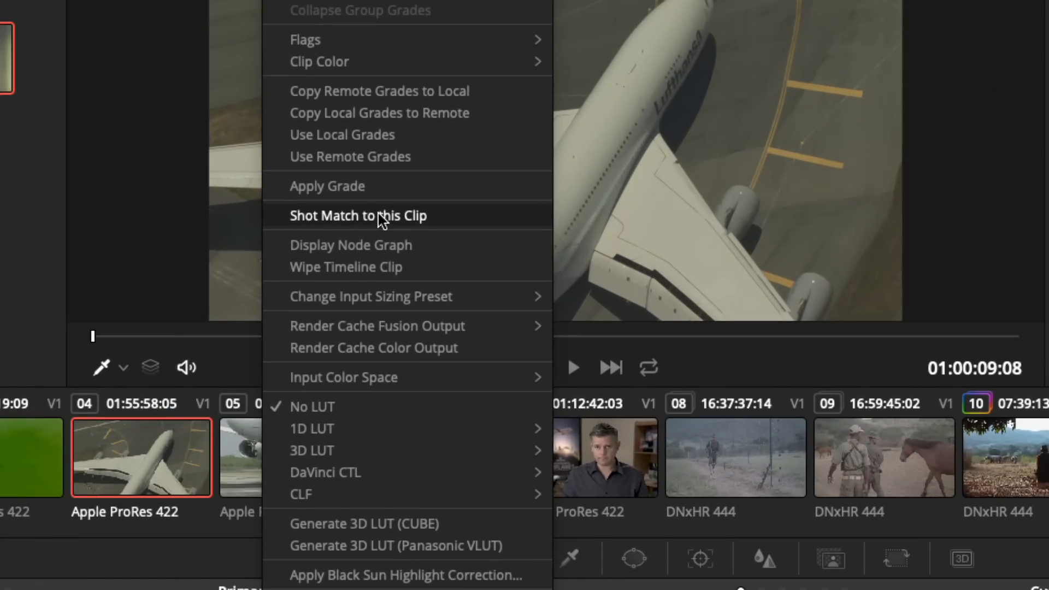
left_click(380, 217)
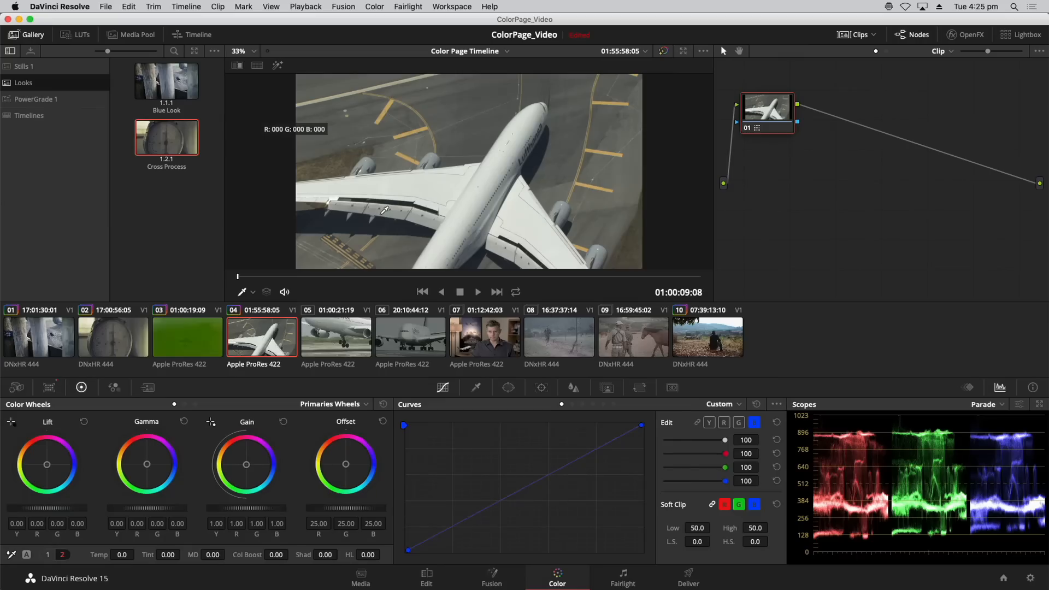
key("Down")
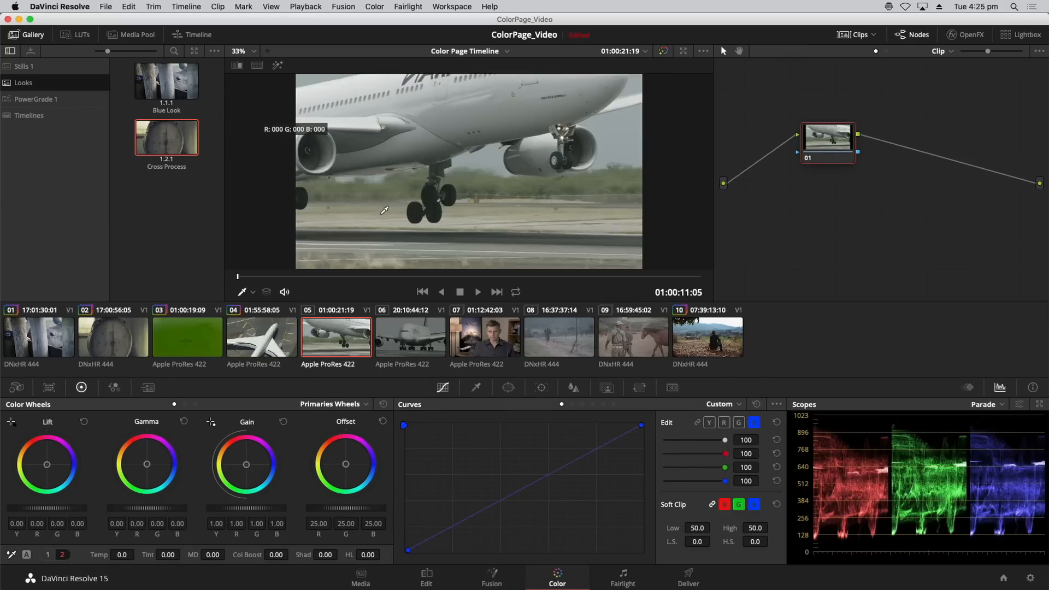
key("Up")
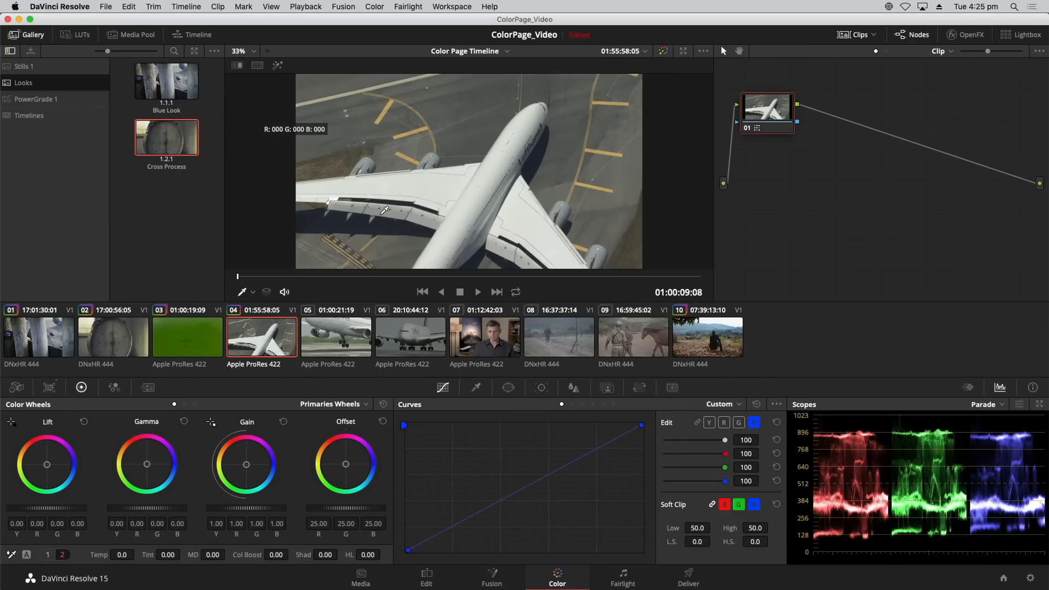
Check the match on clip 04 by disabling and re-enabling its grade and alternating with clip 05.
key("super+d")
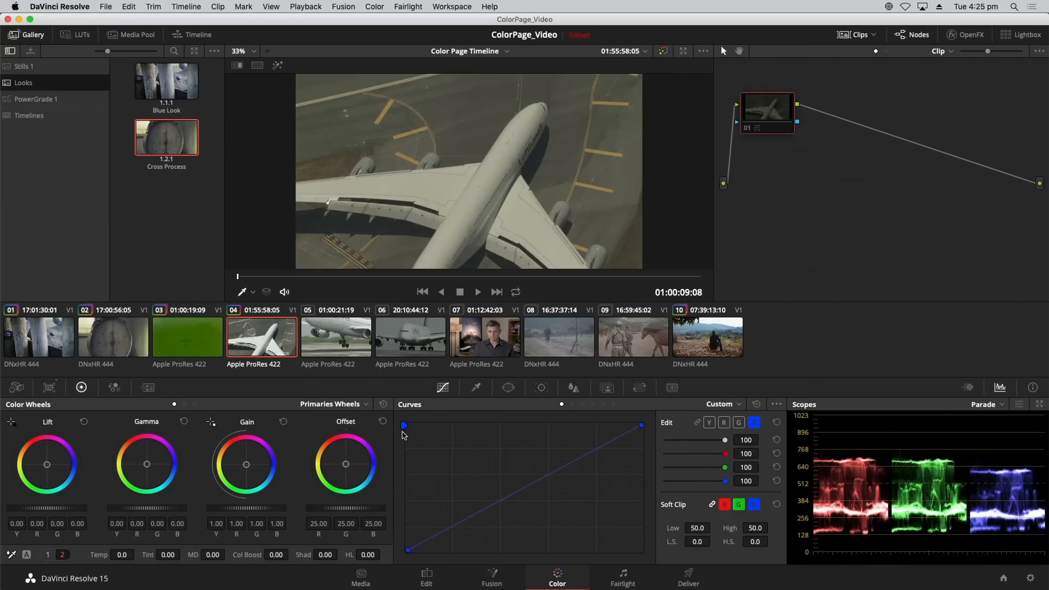
key("super+d")
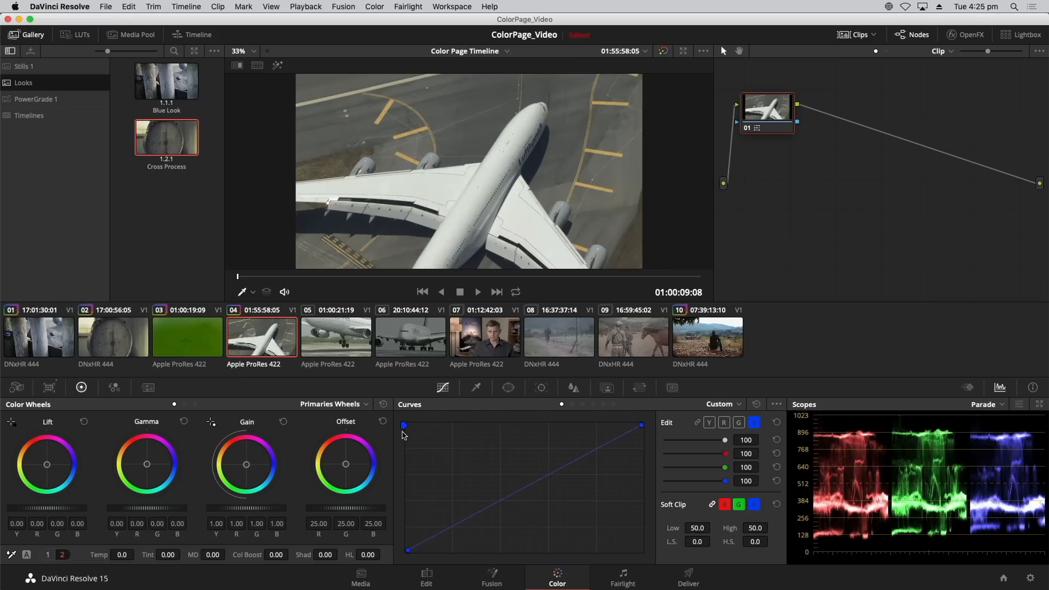
key("Down")
key("Up")
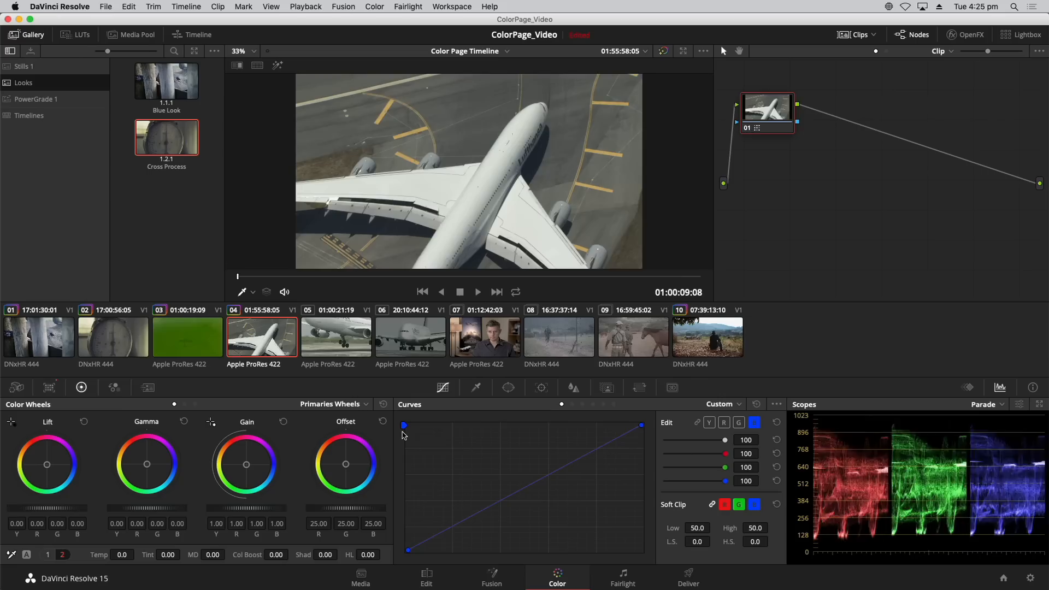
key("Down")
key("Up")
key("Down")
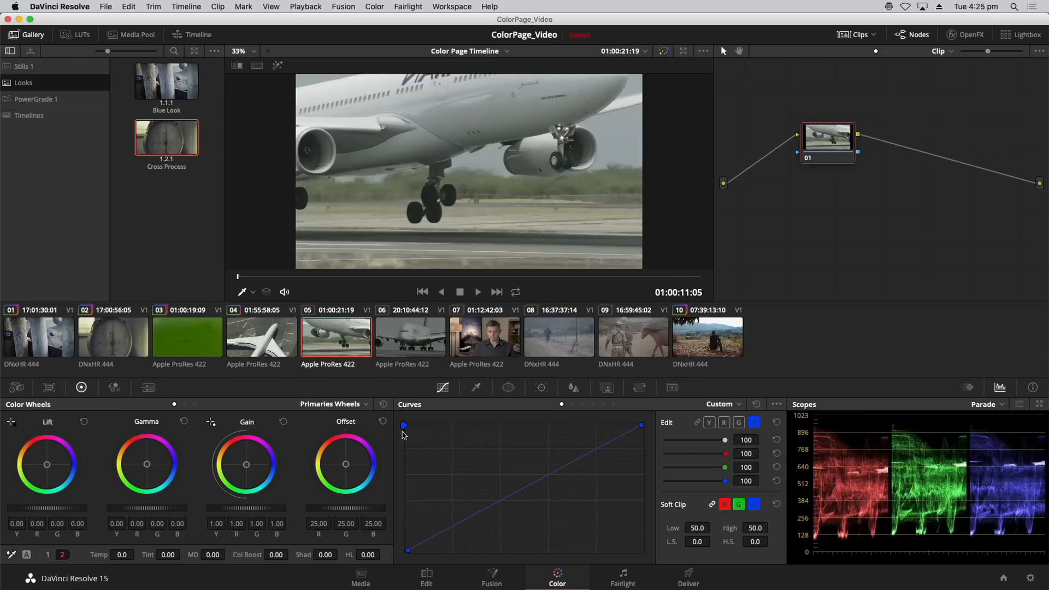
key("Up")
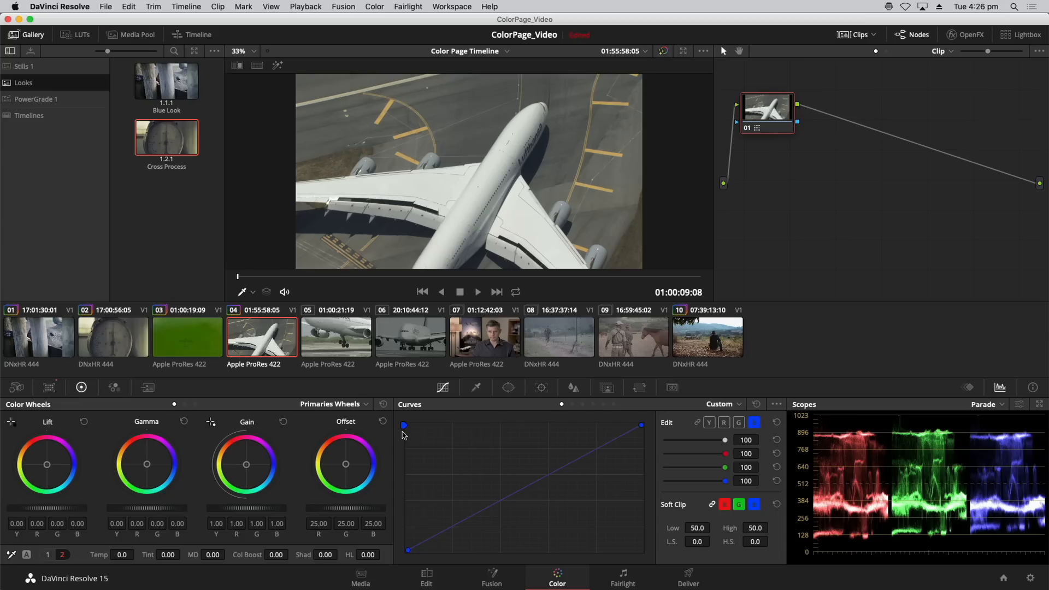
key("Down")
key("Up")
key("super+d")
key("super+d")
key("Down")
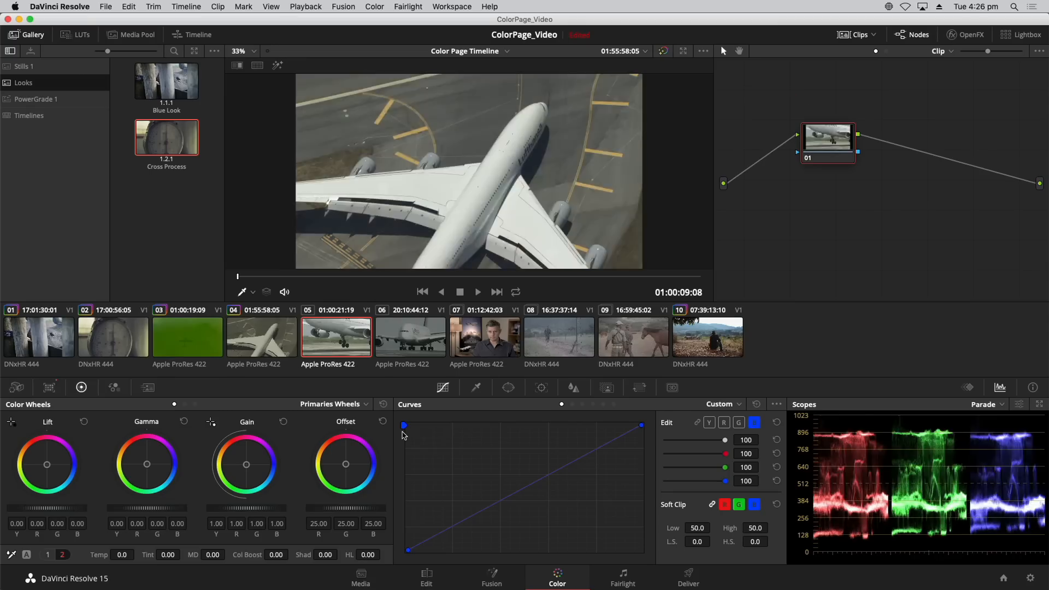
key("Up")
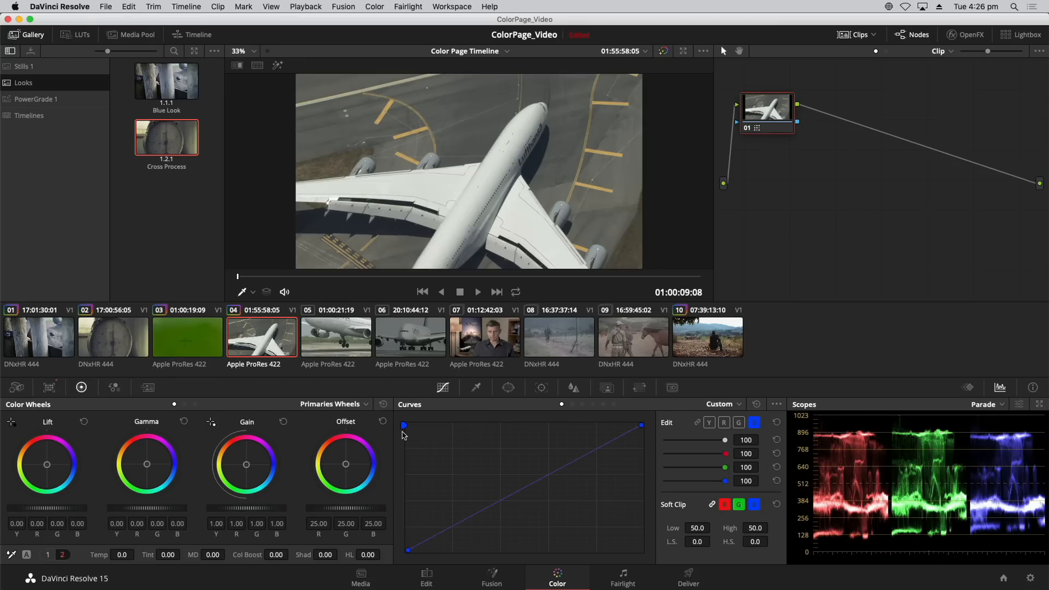
Select clip 06 and match it to clip 05 with Shot Match.
key("Down")
key("Down")
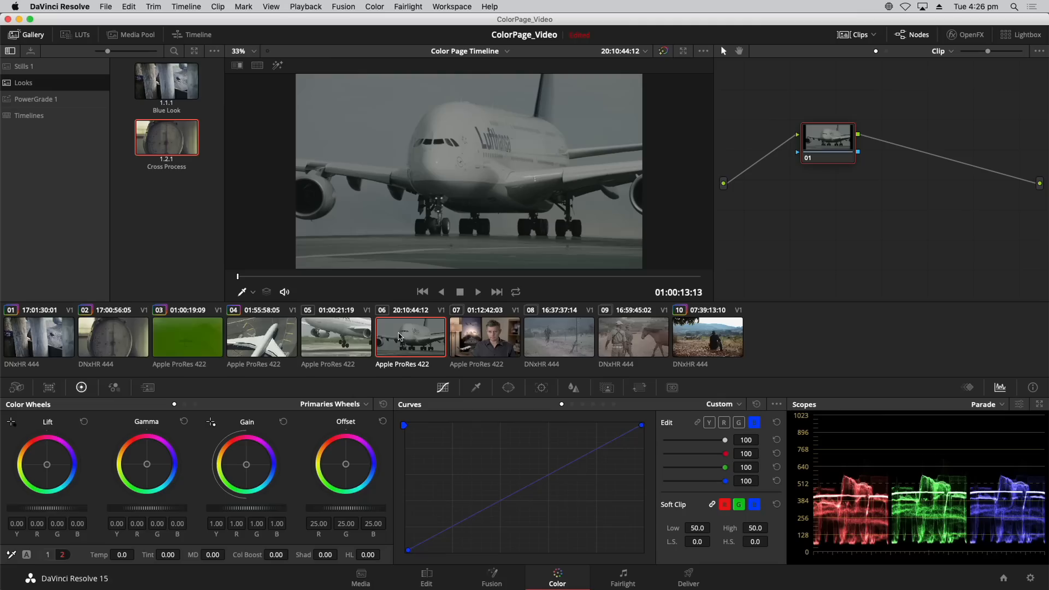
right_click(322, 341)
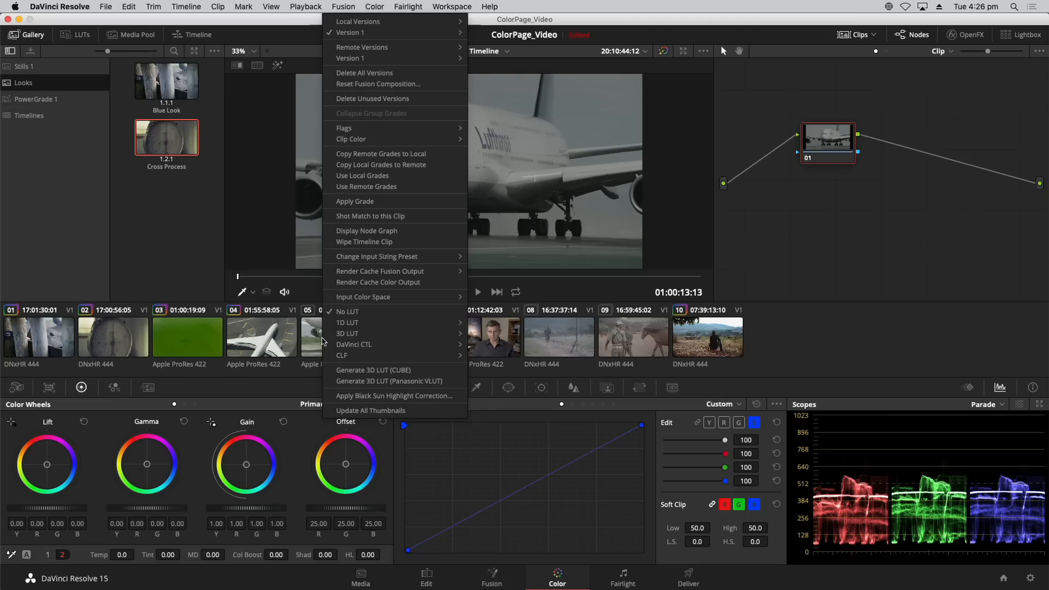
left_click(365, 217)
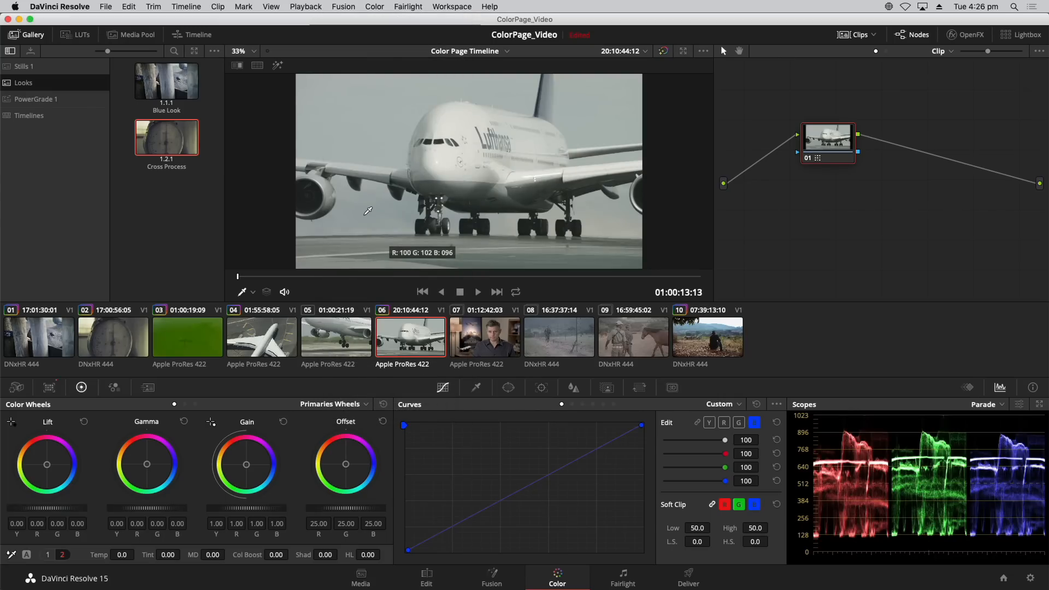
Step between clips 04, 05 and 06 to examine how consistently the shots match, finishing on clip 06.
key("Up")
key("Up")
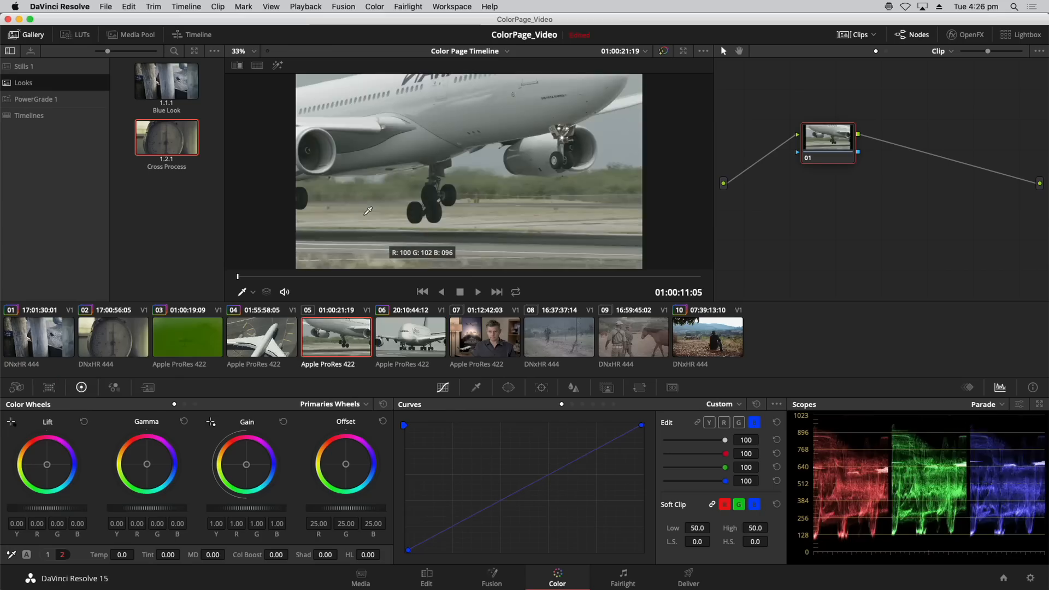
key("Down")
key("Up")
key("Down")
key("Down")
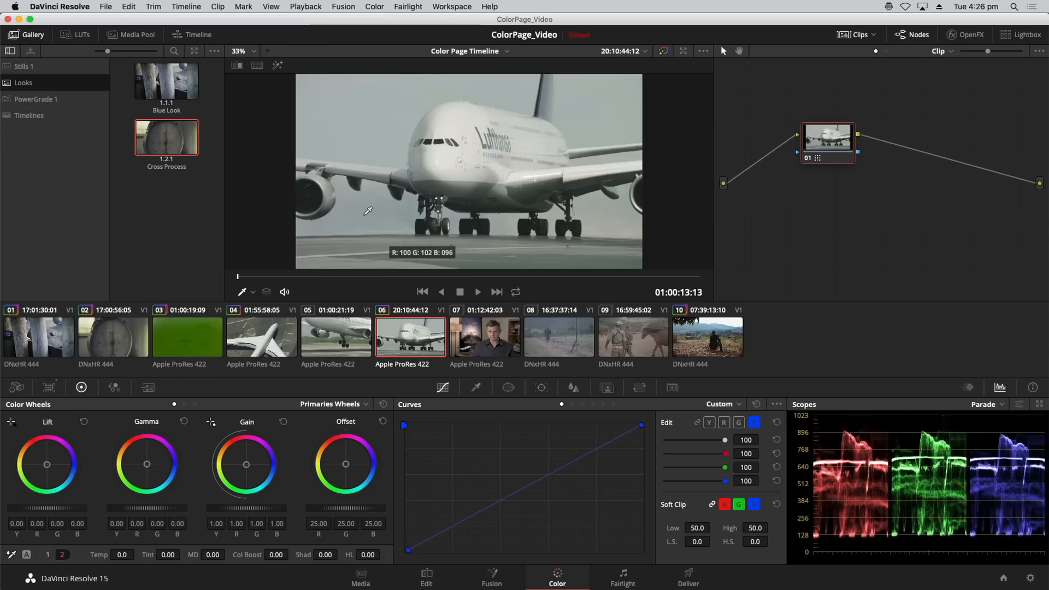
Return to clip 04 and play the matched clips 04 to 06 in the full-screen viewer.
key("Up")
key("Up")
key("space")
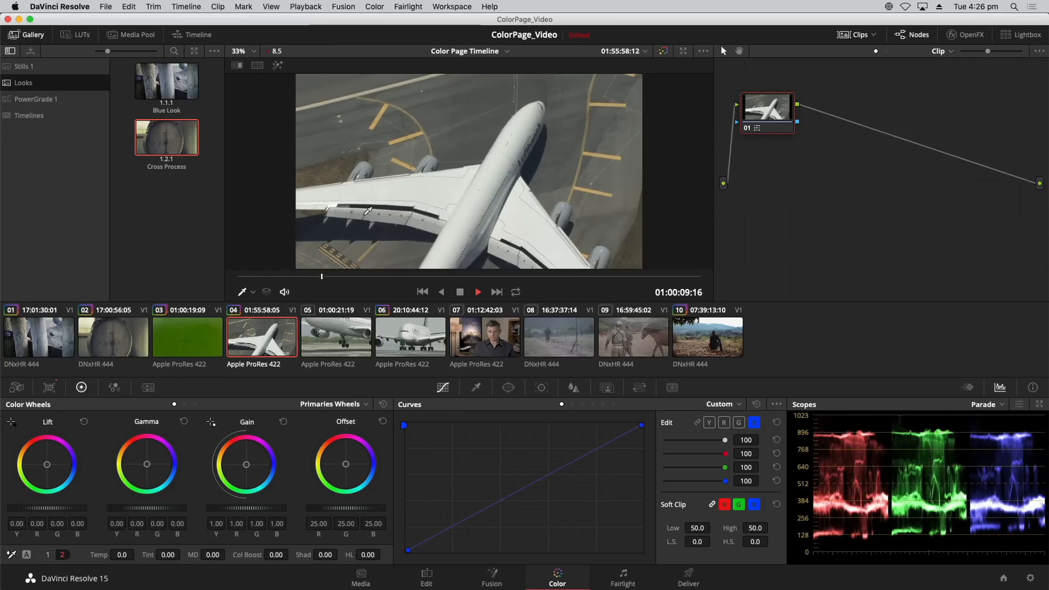
key("super+f")
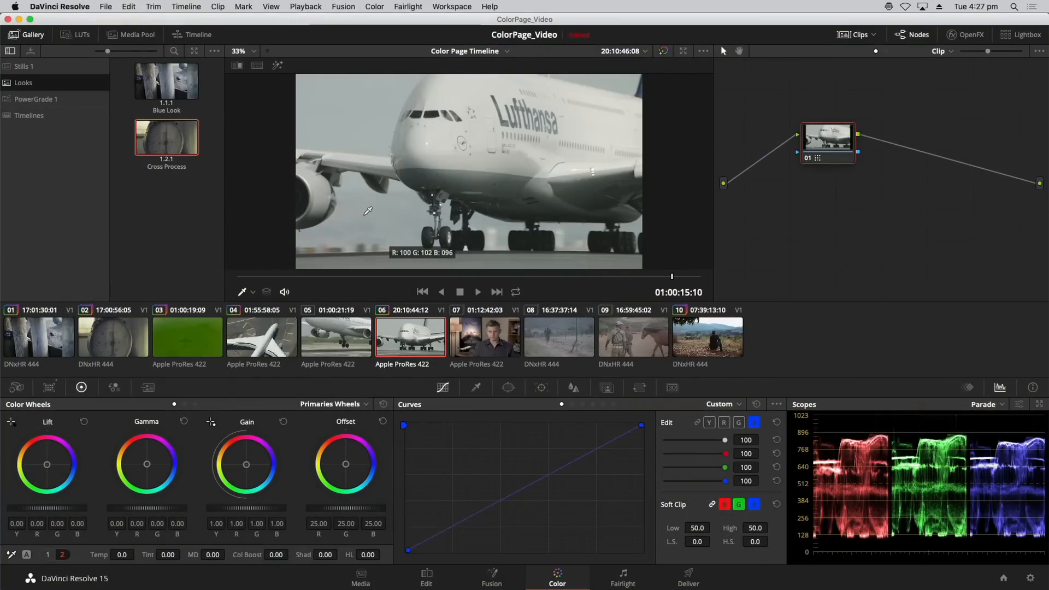
Alternate between clips 08 and 09 to compare their color and contrast, finishing on clip 09.
left_click(575, 350)
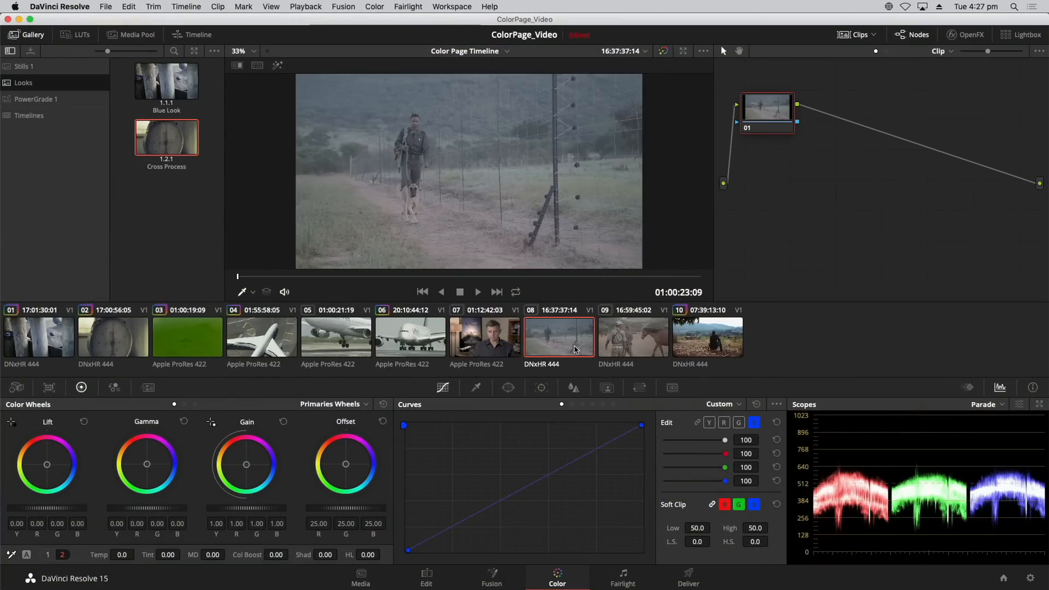
key("Down")
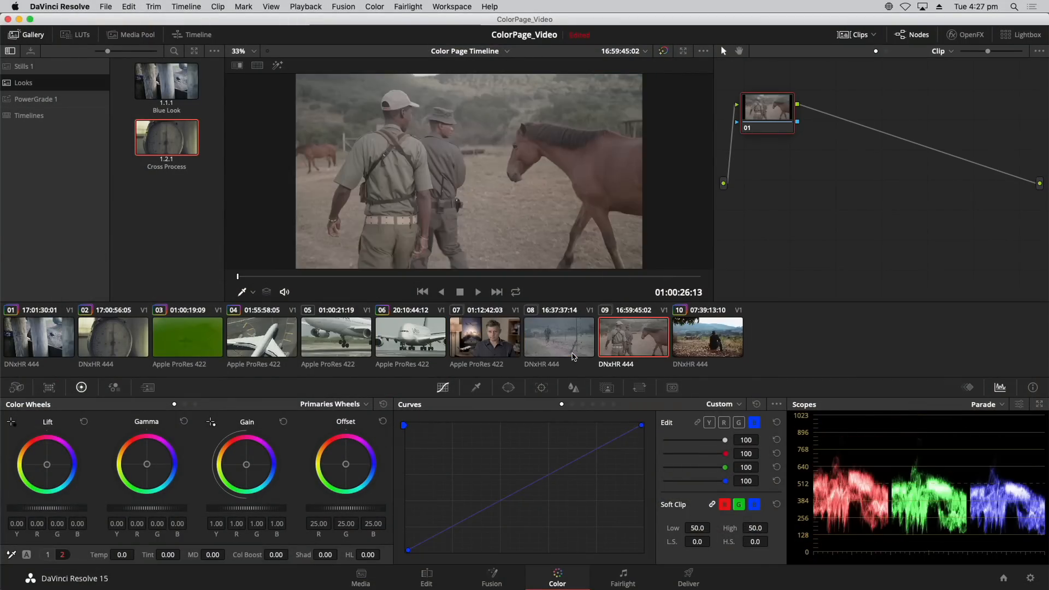
left_click(574, 357)
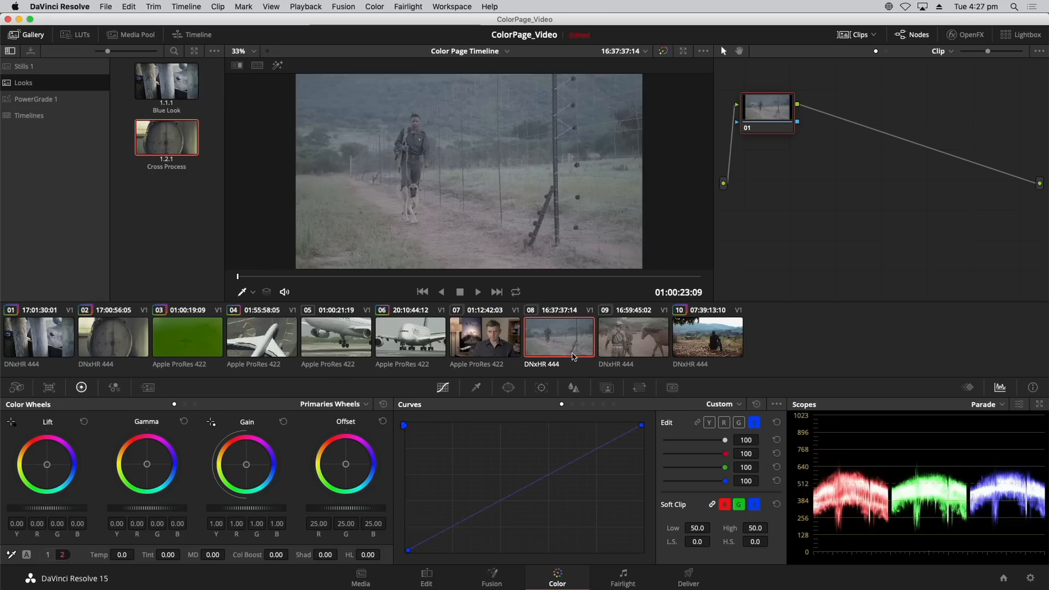
key("Down")
key("Up")
key("Down")
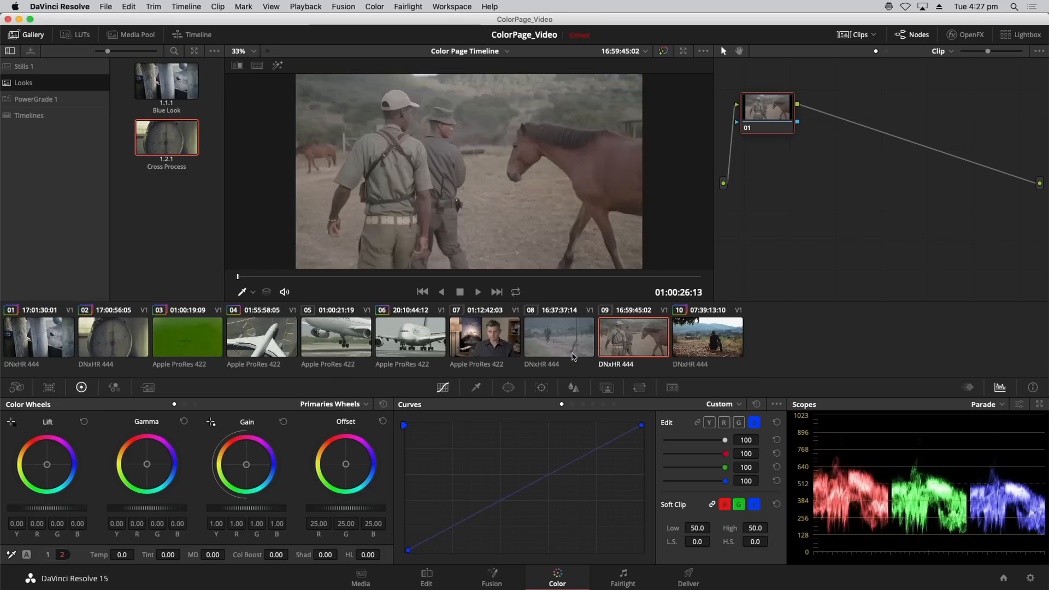
key("Up")
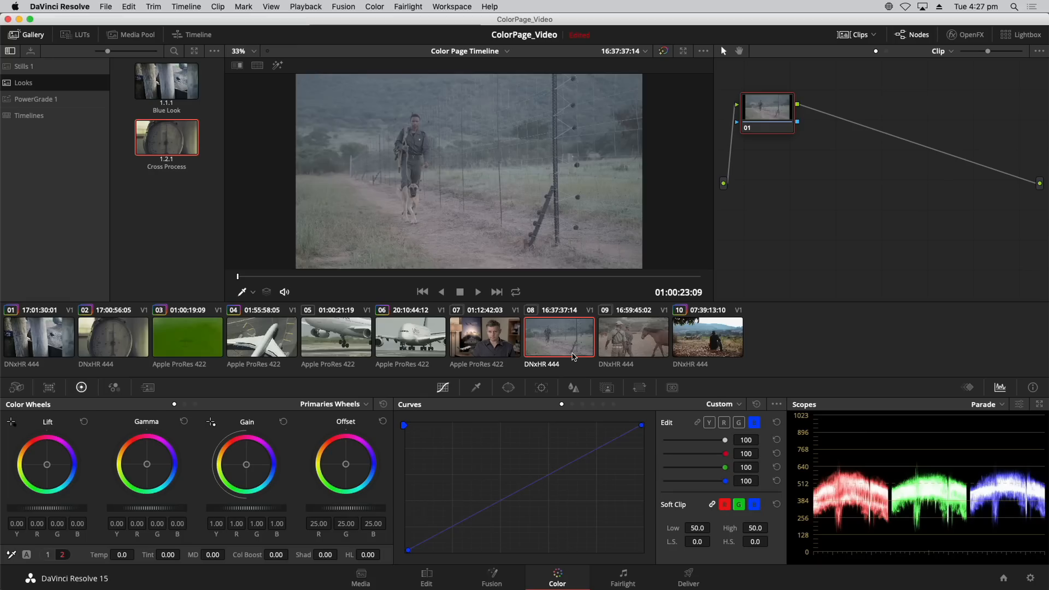
key("Down")
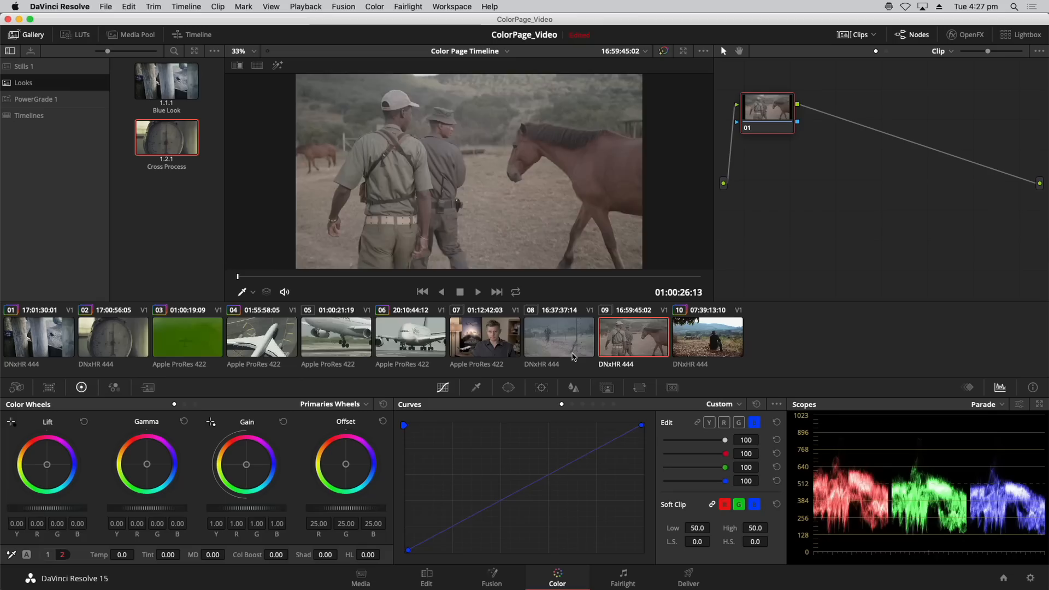
key("Up")
key("Down")
key("Up")
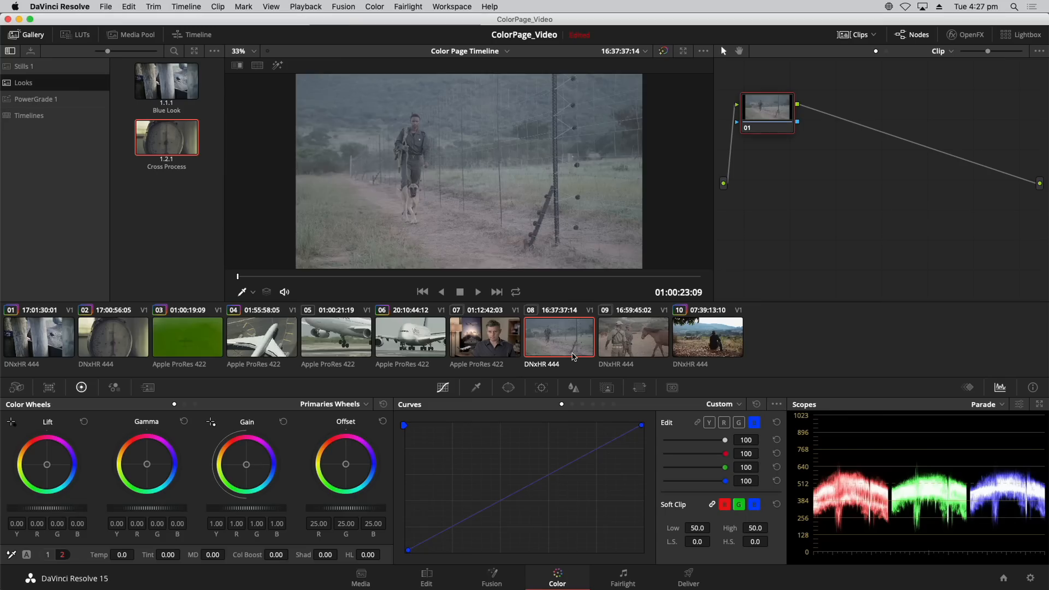
key("Down")
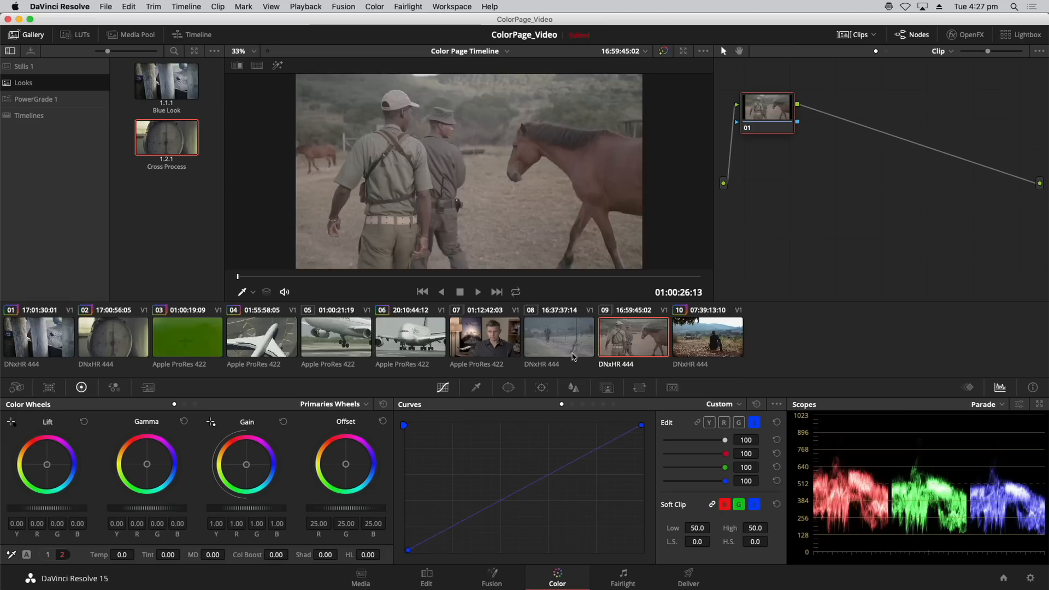
key("Up")
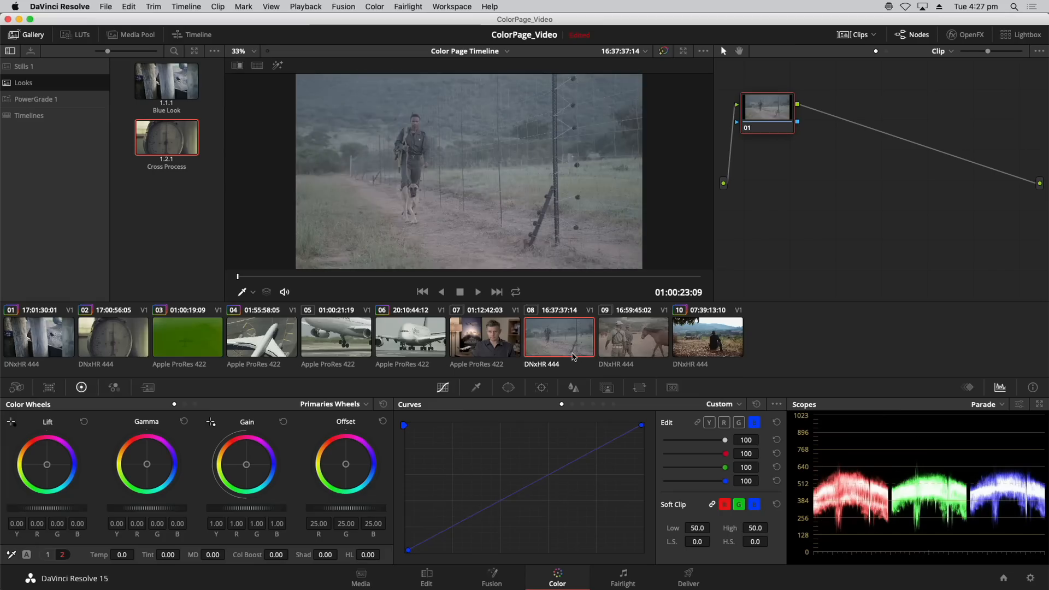
key("Down")
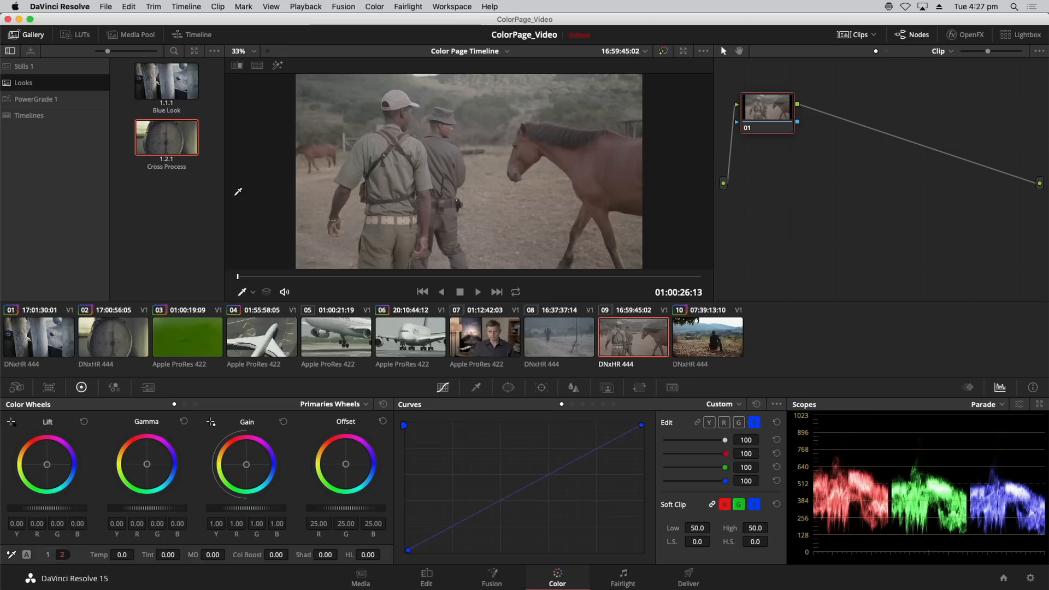
Grab a still of clip 09 into the Stills 1 album and label it Reference.
left_click(25, 69)
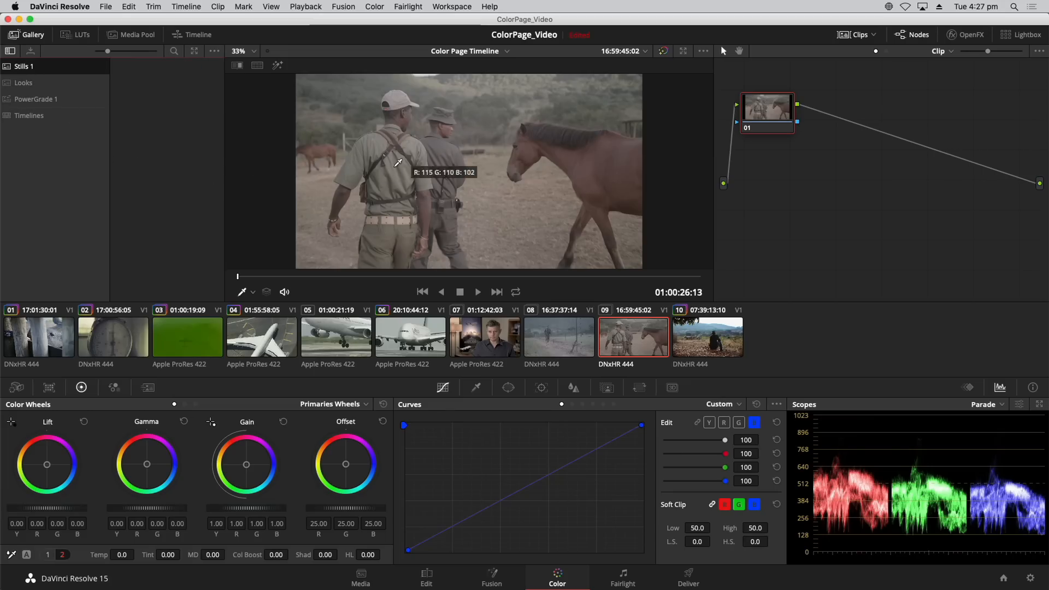
right_click(446, 155)
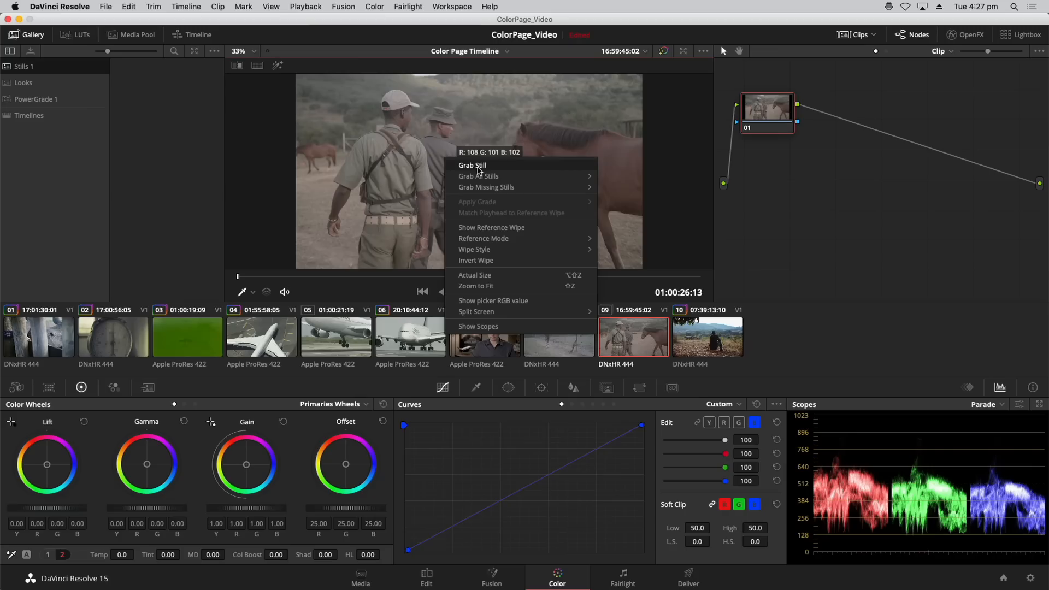
left_click(479, 167)
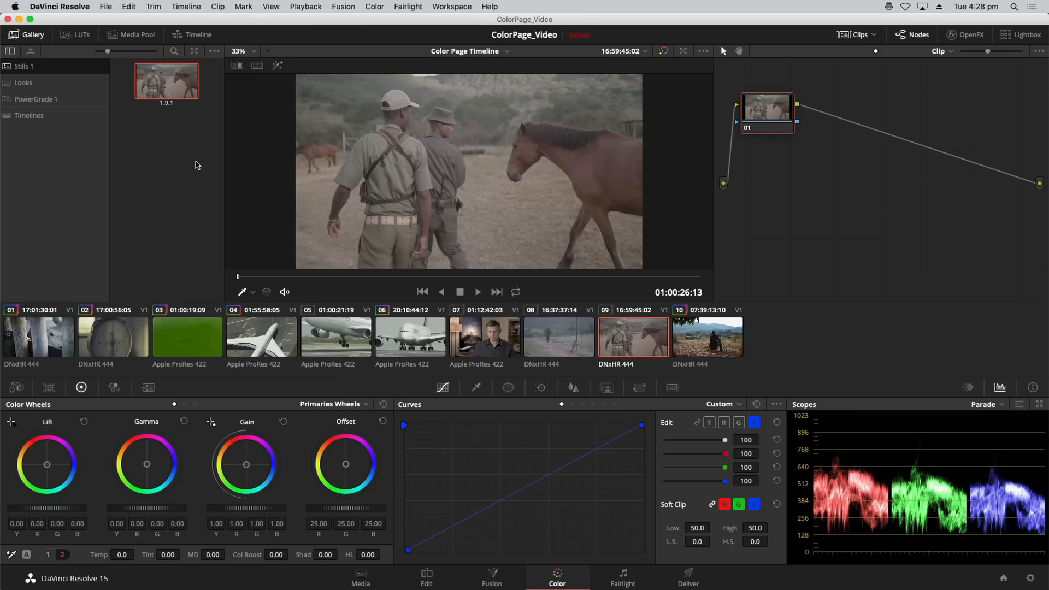
type("Reference")
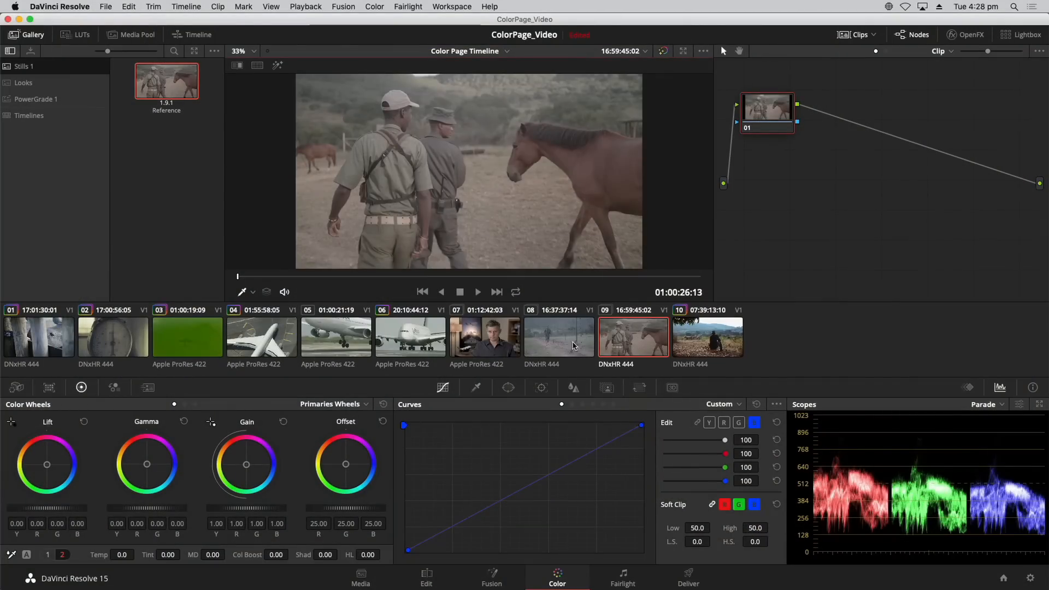
Select clip 08 and display the Reference still against it as an image wipe, toggling the wipe off and on.
left_click(555, 360)
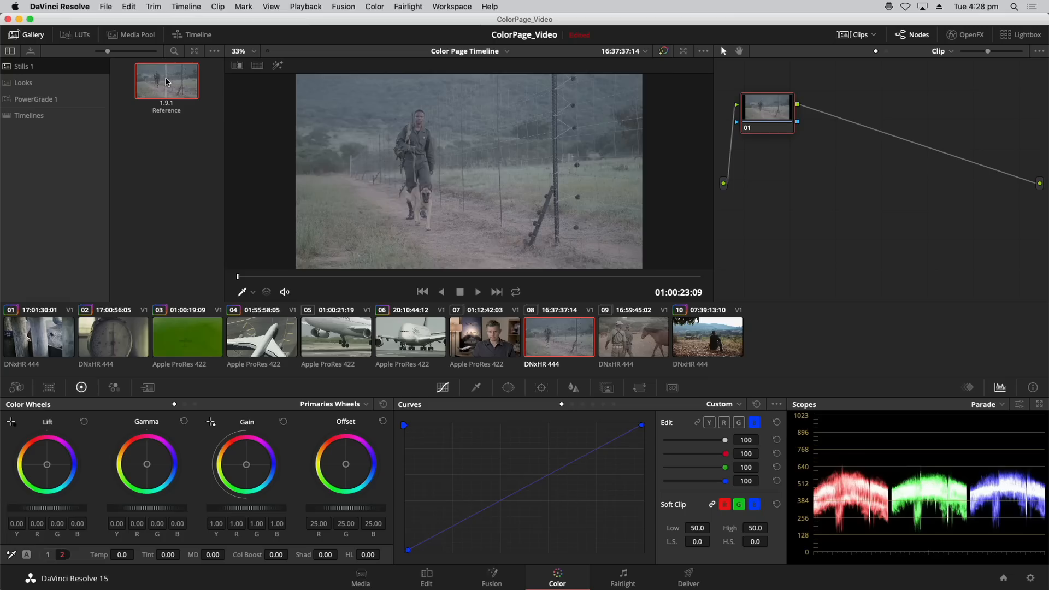
double_click(167, 81)
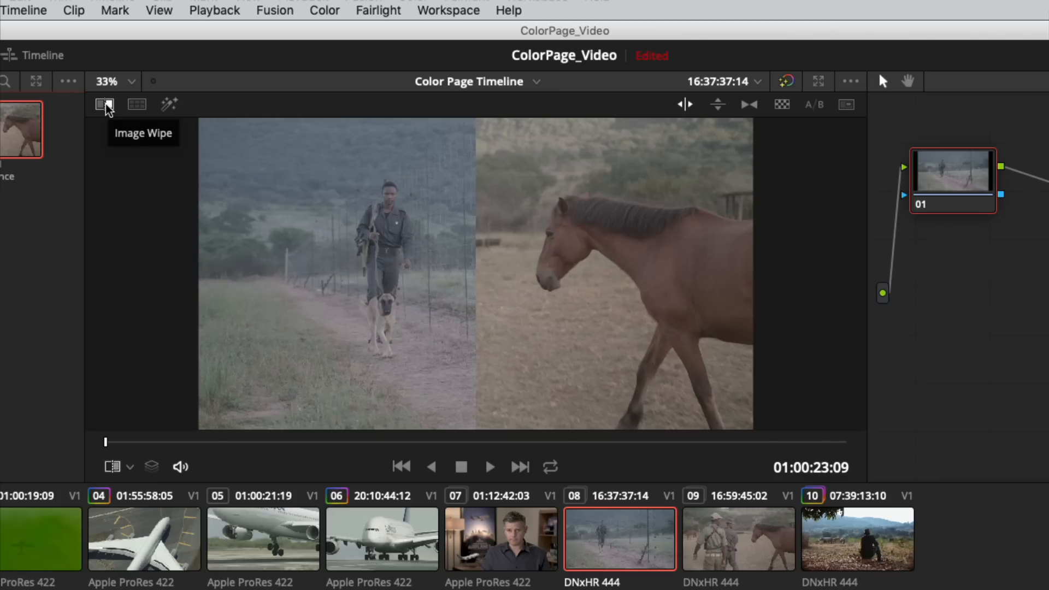
left_click(107, 106)
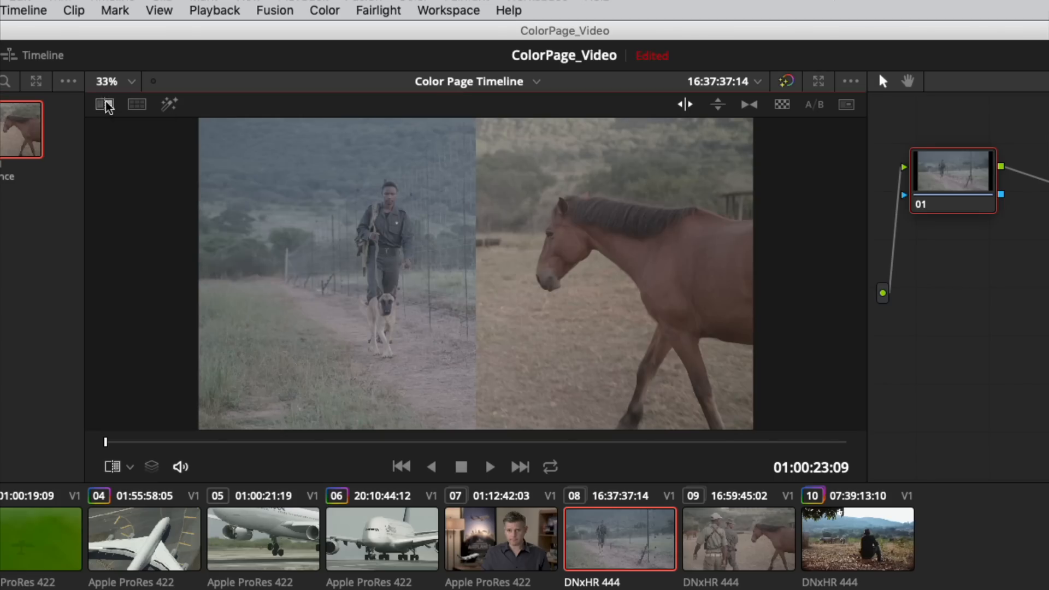
left_click(107, 105)
Try the horizontal wipe style, return to the vertical one, and place the wipe edge slightly right of the image's center.
left_click_drag(464, 230, 484, 220)
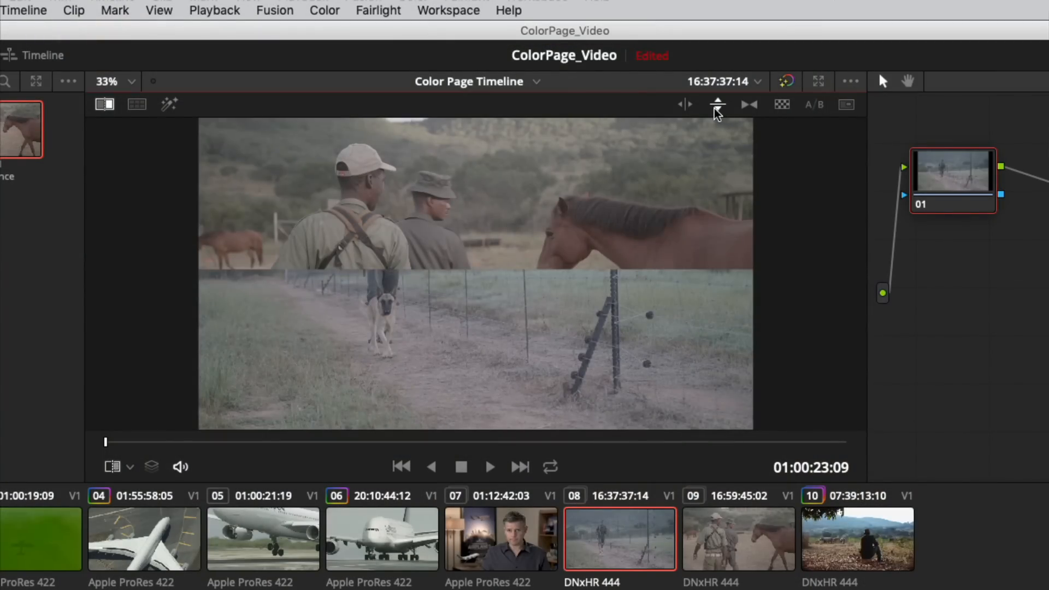
left_click(686, 105)
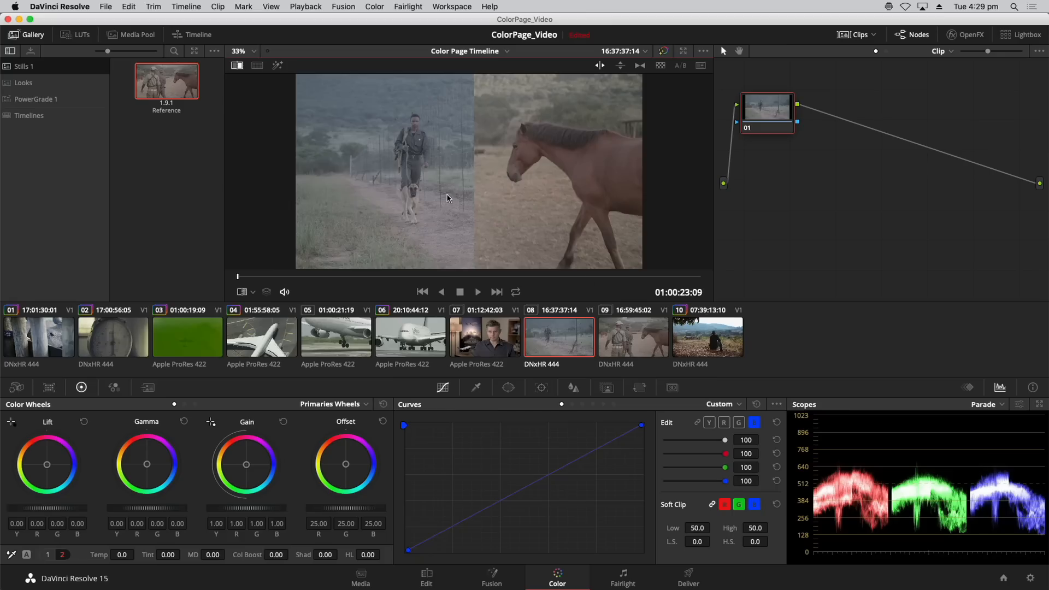
mouse_move(477, 208)
left_mouse_down()
mouse_move(391, 205)
mouse_move(488, 199)
left_mouse_up()
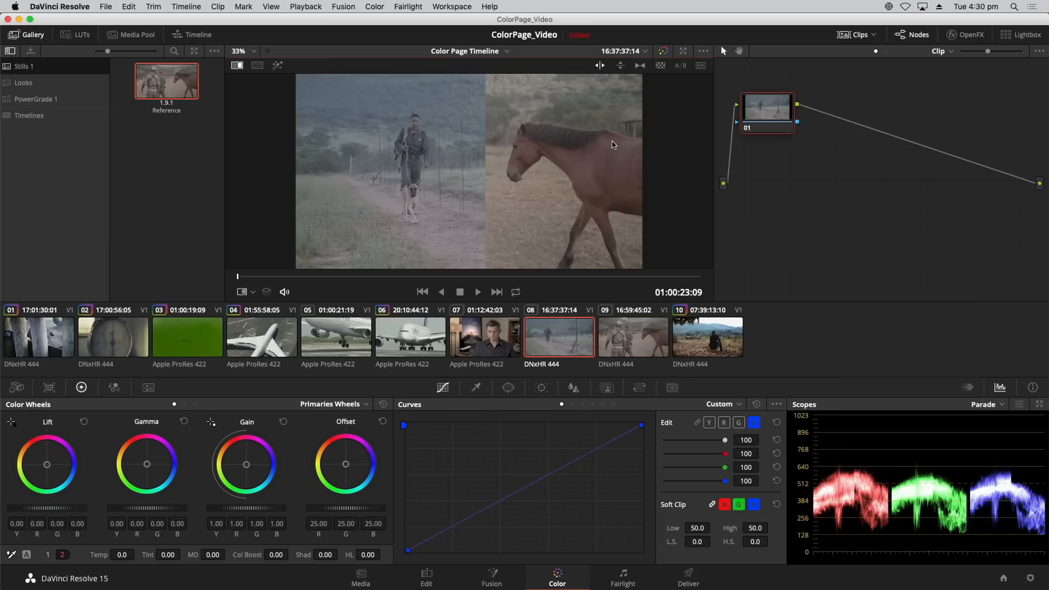
Reposition clip 08's node 01 in the node graph and label it Match.
left_click_drag(760, 110, 776, 153)
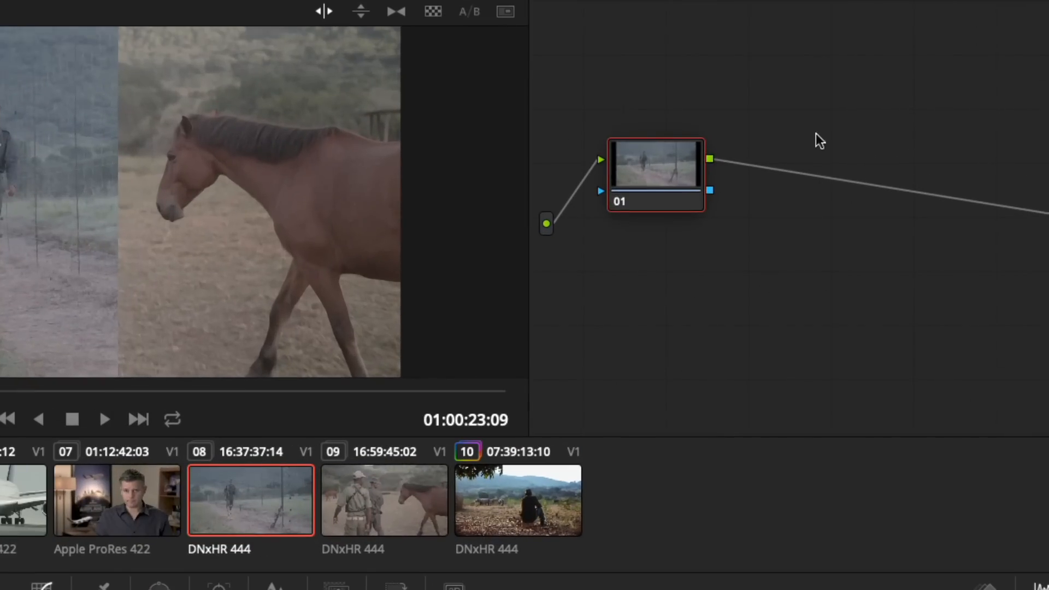
right_click(648, 170)
left_click(691, 215)
type("Match")
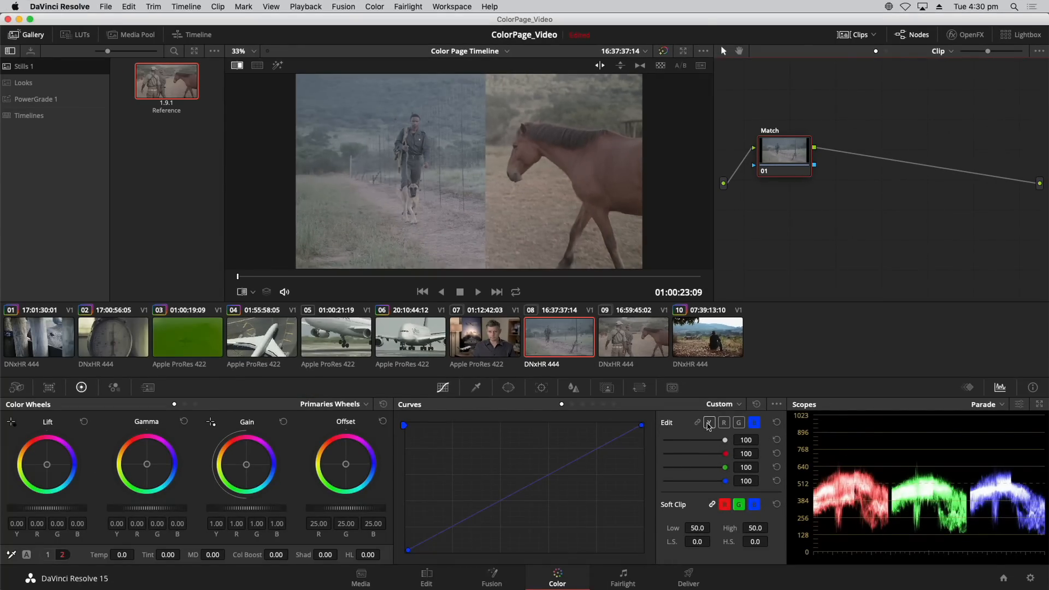
Shift only the red curve's white point slightly inward along the upper edge to raise clip 08's red channel toward the reference.
left_click(723, 423)
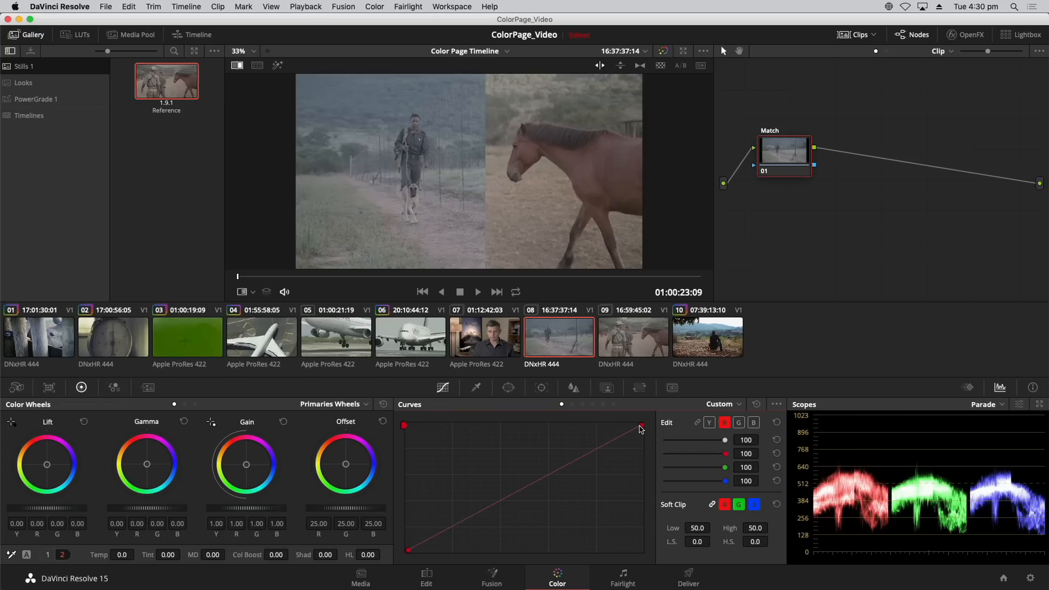
left_click_drag(642, 429, 641, 426)
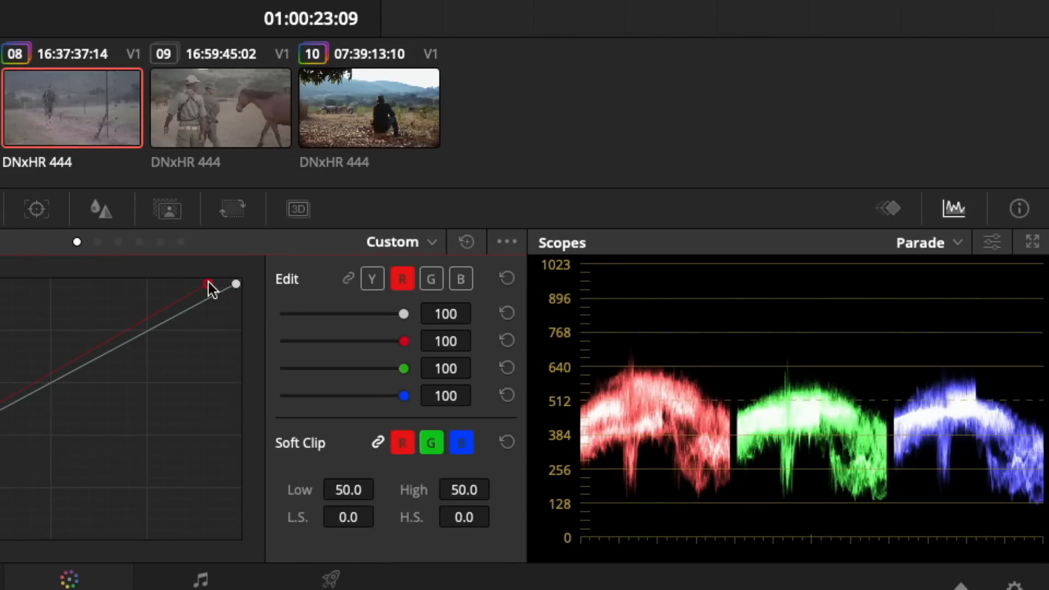
mouse_move(208, 284)
left_mouse_down()
mouse_move(221, 281)
mouse_move(189, 279)
mouse_move(212, 280)
left_mouse_up()
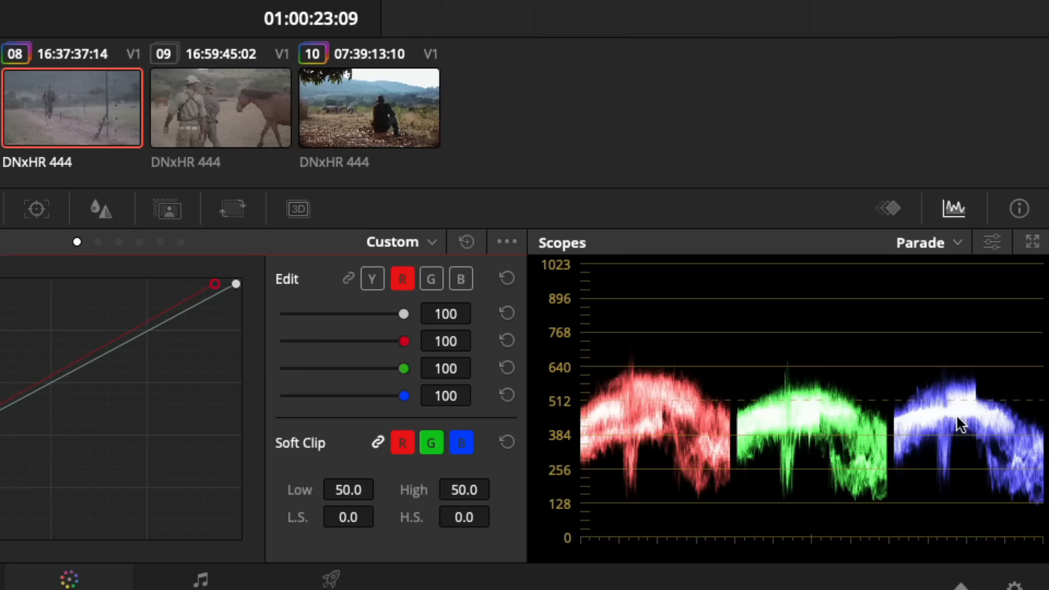
Lower the blue curve's white point and shift its black point slightly inward, and lower the green curve's white point slightly.
left_click(463, 280)
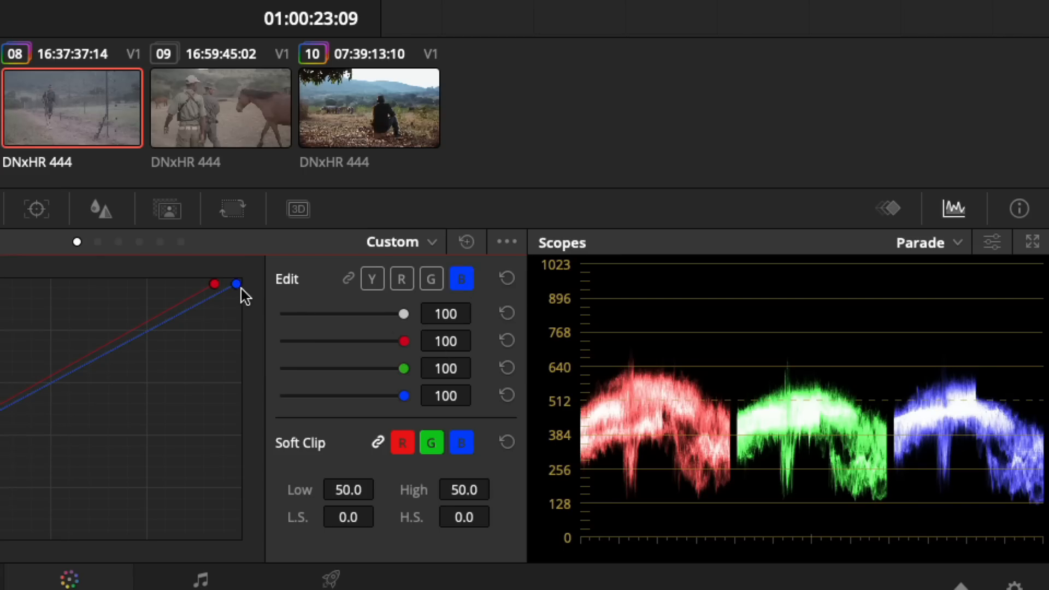
left_click_drag(235, 285, 238, 309)
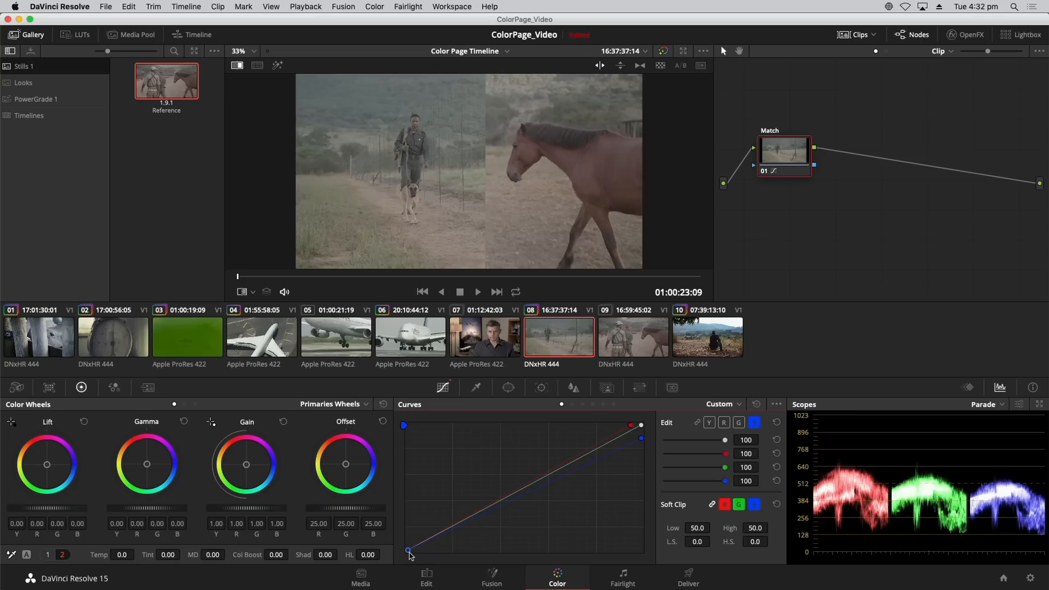
left_click_drag(409, 552, 410, 552)
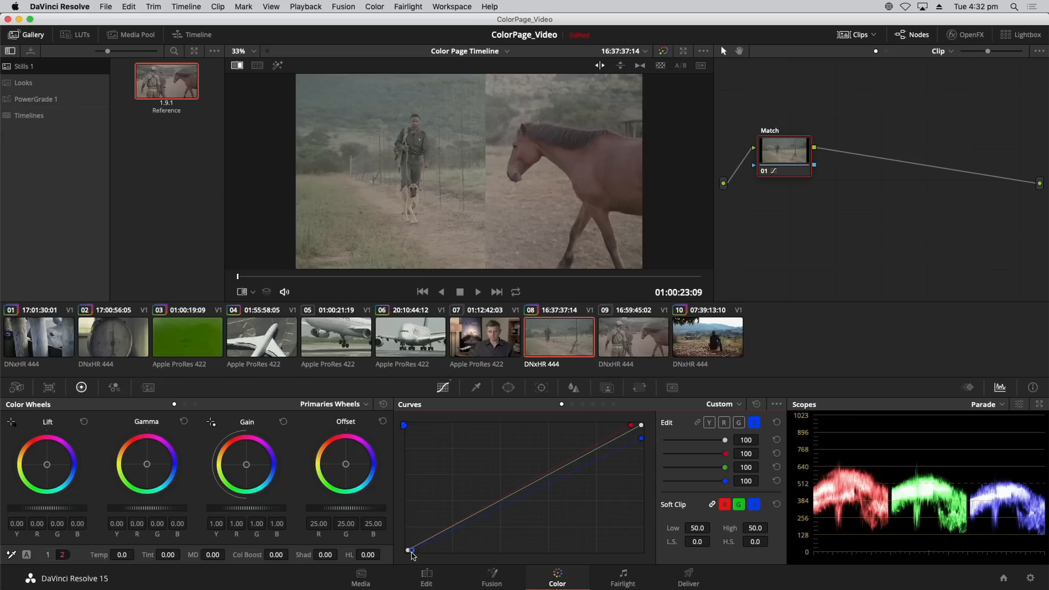
left_click_drag(412, 552, 411, 551)
left_click_drag(642, 438, 642, 437)
left_click(737, 425)
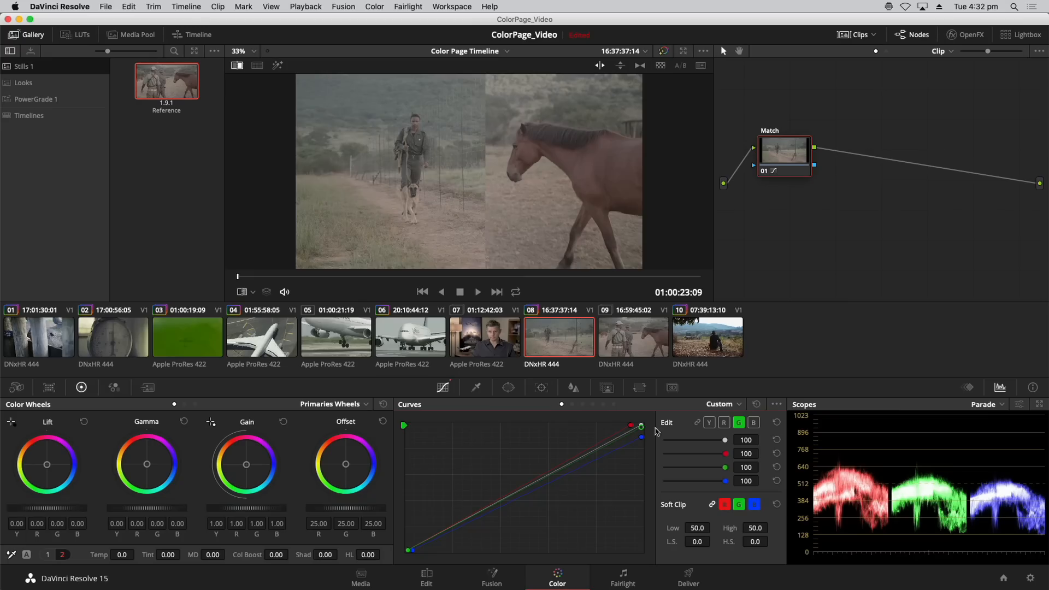
Sweep the wipe edge across the image and toggle the image wipe to compare clip 08 with the Reference still, ending with it off.
left_click_drag(472, 192, 545, 180)
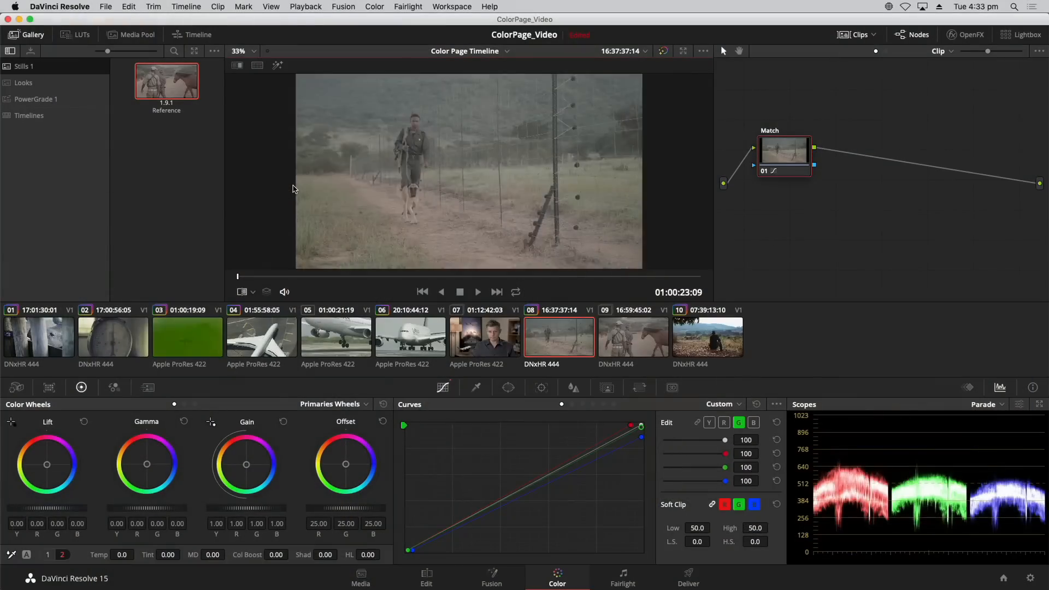
key("ctrl+w")
key("ctrl+w")
key("ctrl+w")
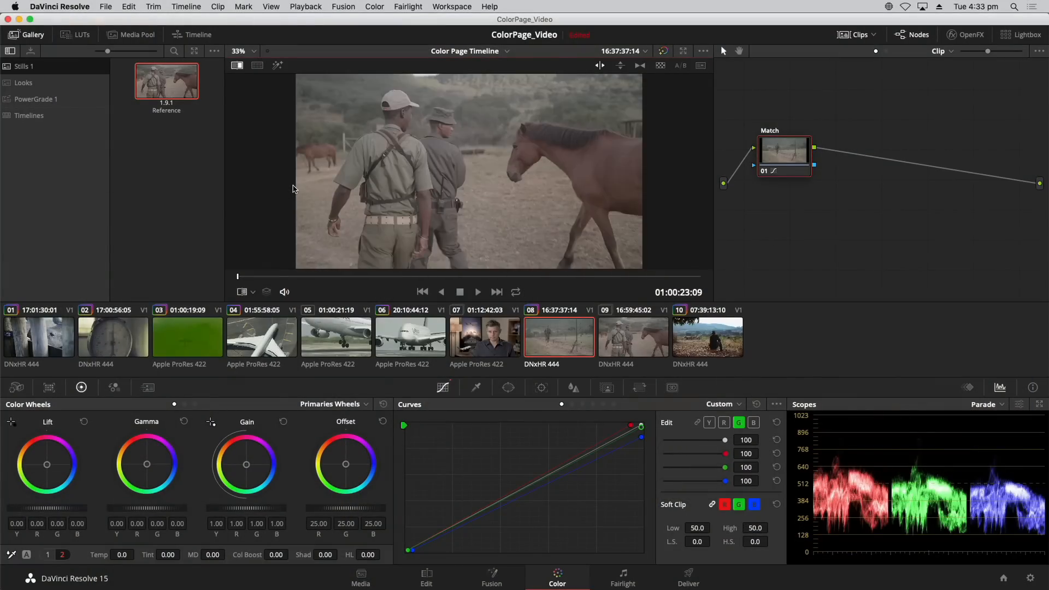
key("ctrl+w")
key("ctrl+w")
left_click(238, 66)
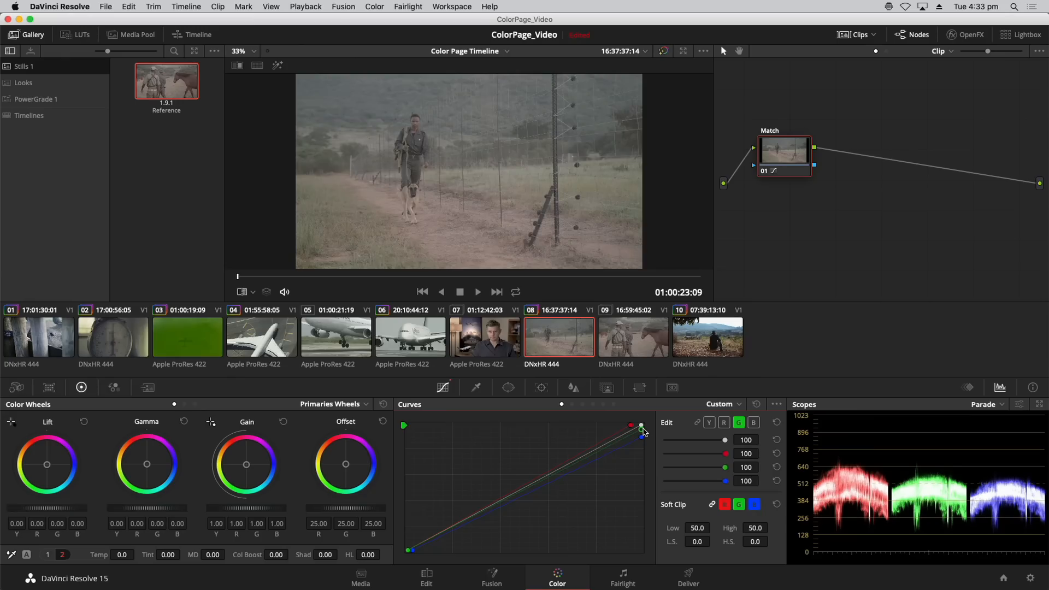
key("super+w")
key("super+w")
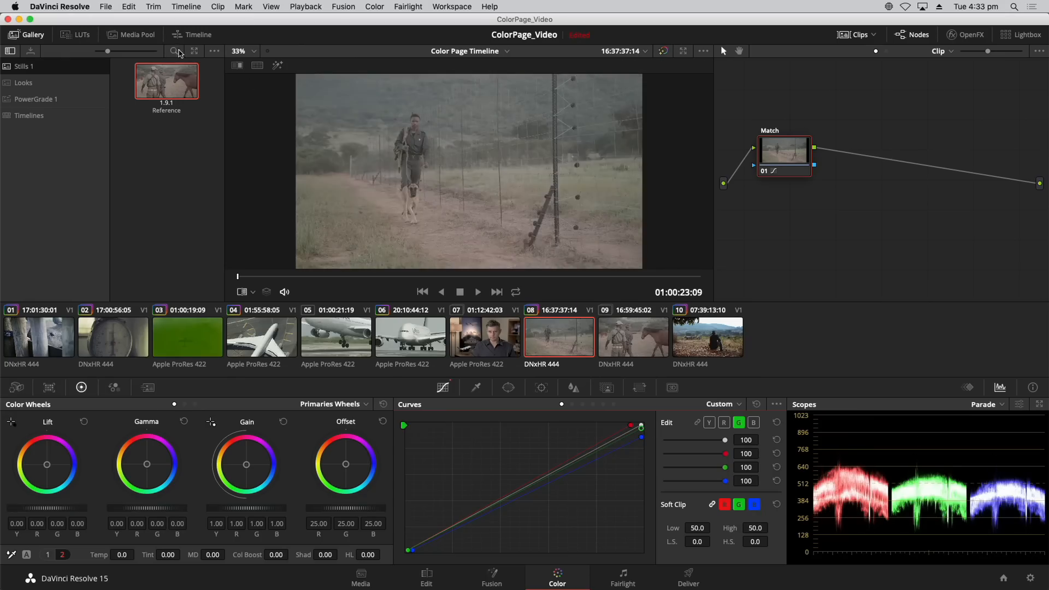
With the image wipe off, alternate between clips 08 and 09 to check the manual match, finishing on clip 09.
left_click(244, 70)
left_click(239, 70)
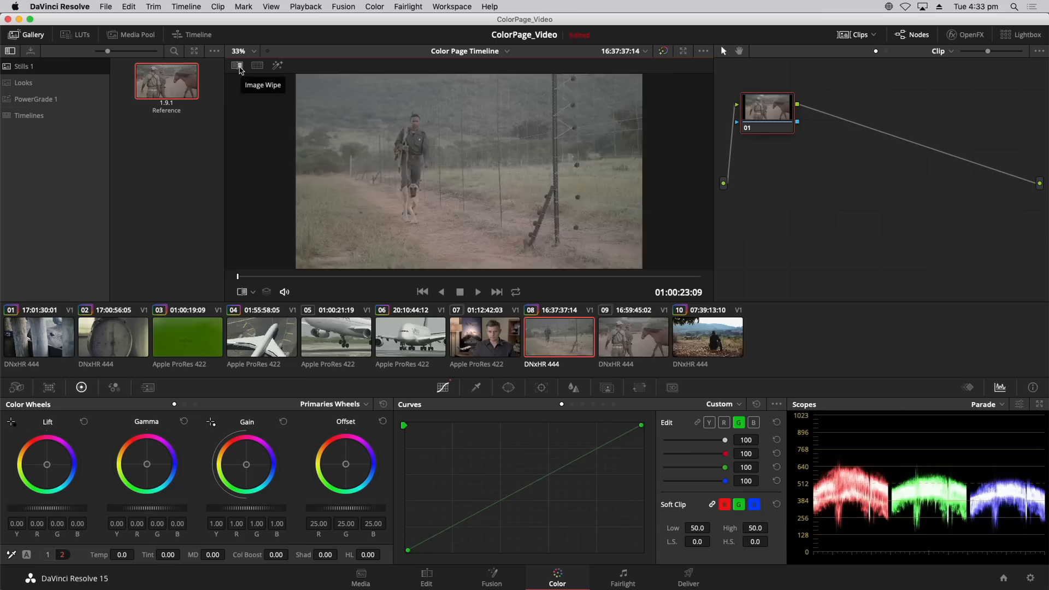
left_click(239, 69)
left_click(239, 70)
left_click(239, 69)
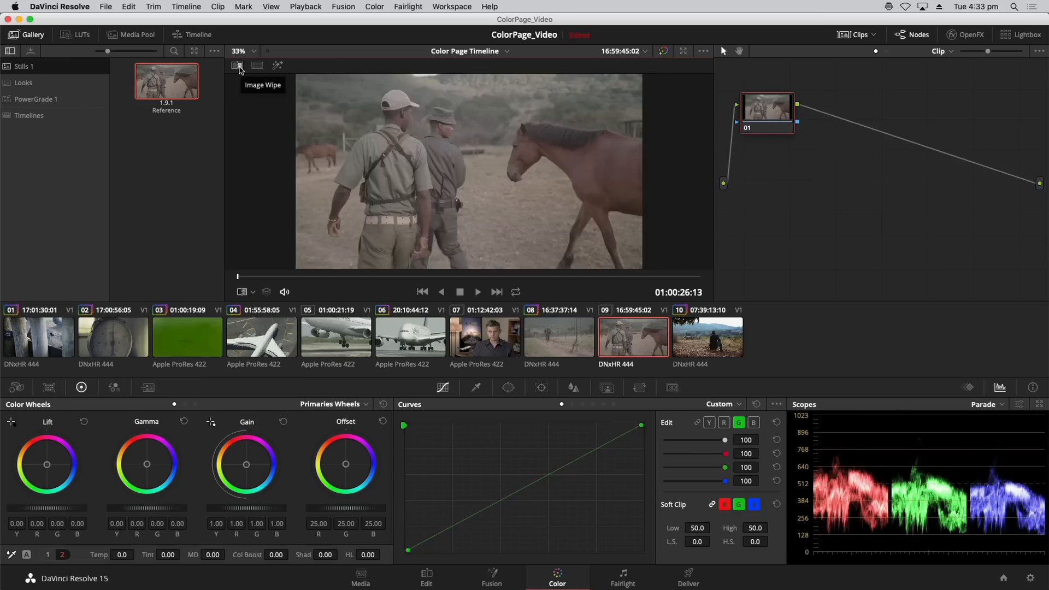
Toggle the image wipe for a last comparison with the Reference still, leave it off, and return to clip 08.
left_click(239, 69)
left_click(240, 69)
left_click(239, 70)
key("Down")
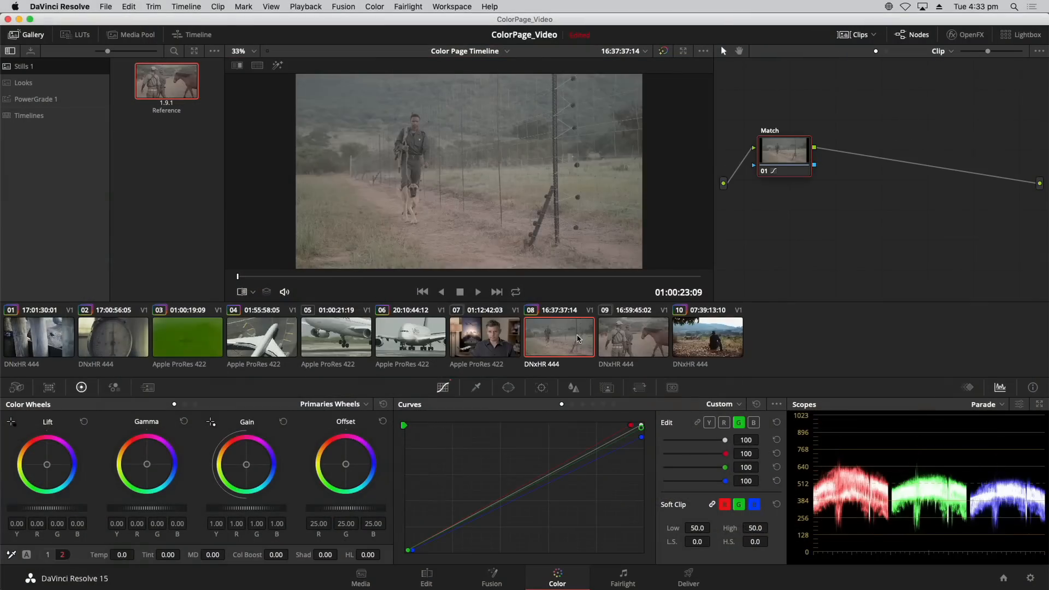
Add a serial node after the Match node on clip 08 and label it Contrast.
left_click_drag(783, 156, 779, 158)
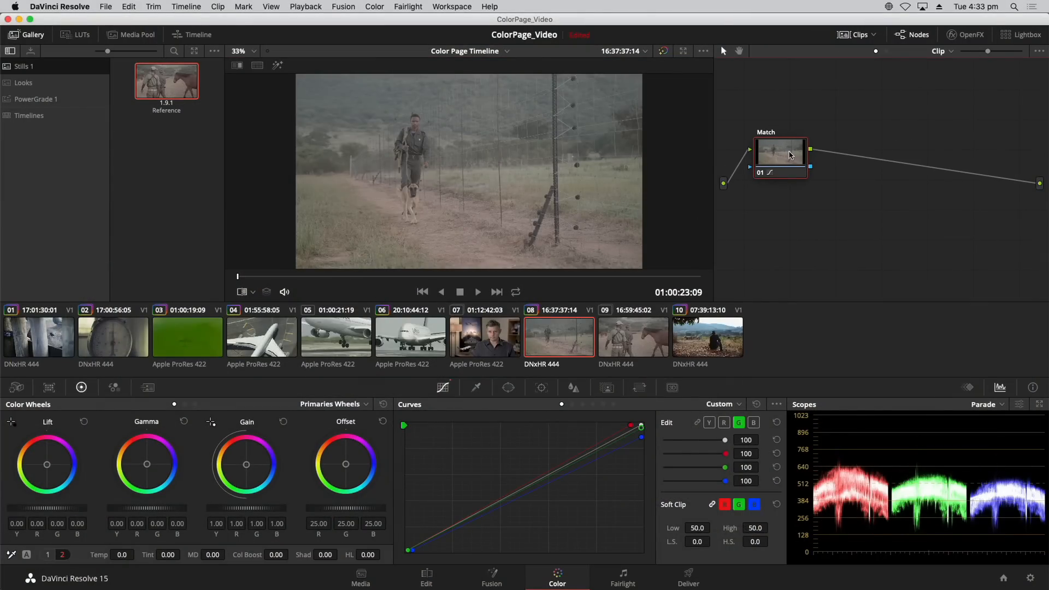
key("super+z")
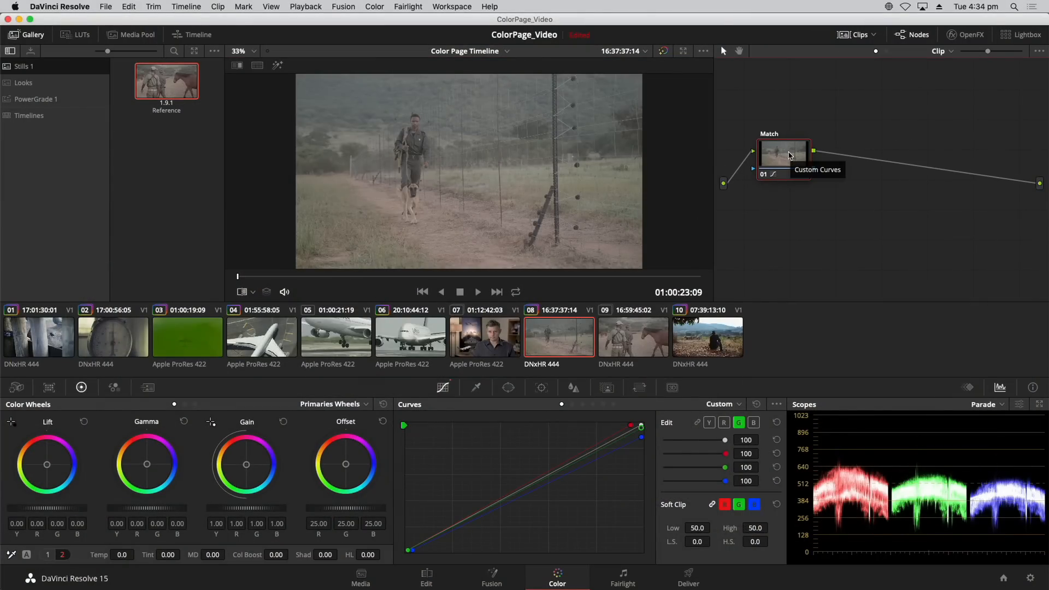
key("alt+s")
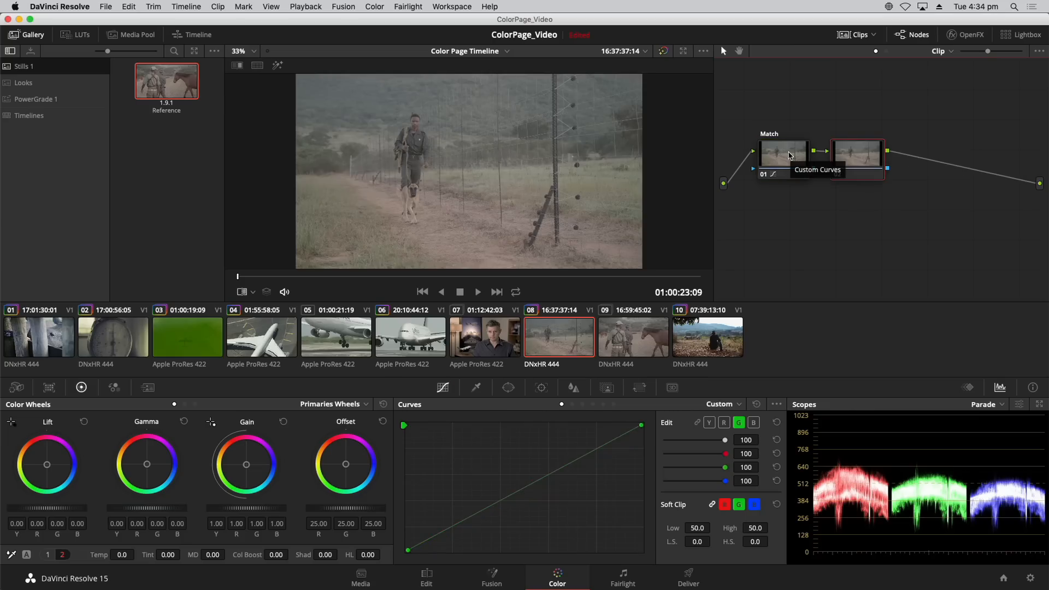
right_click(864, 160)
left_click(886, 181)
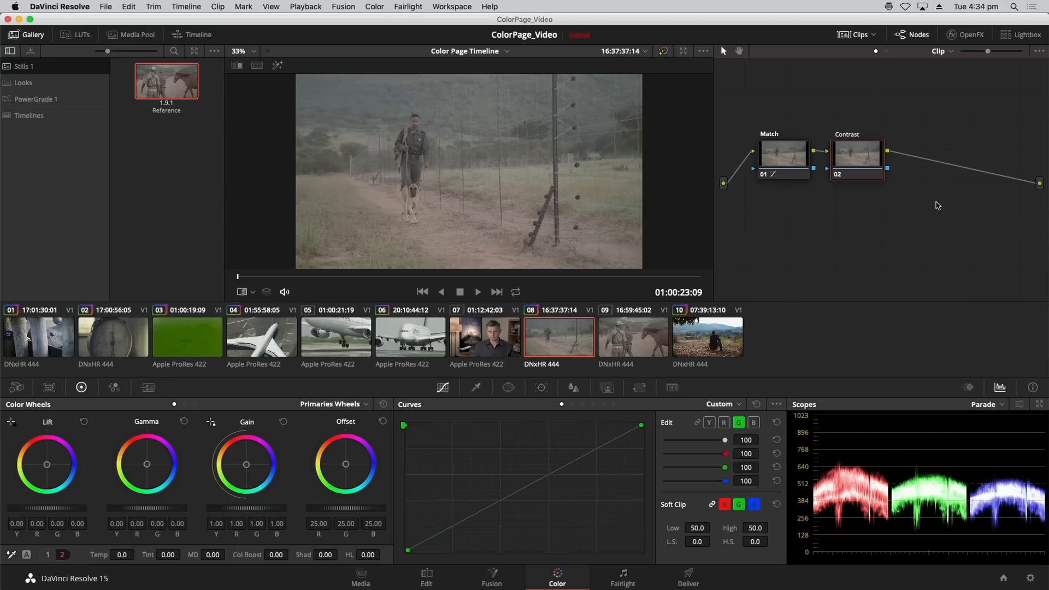
key("Return")
Set the Contrast node's contrast to 1.346 and its pivot to 0.357 on clip 08.
left_click(48, 554)
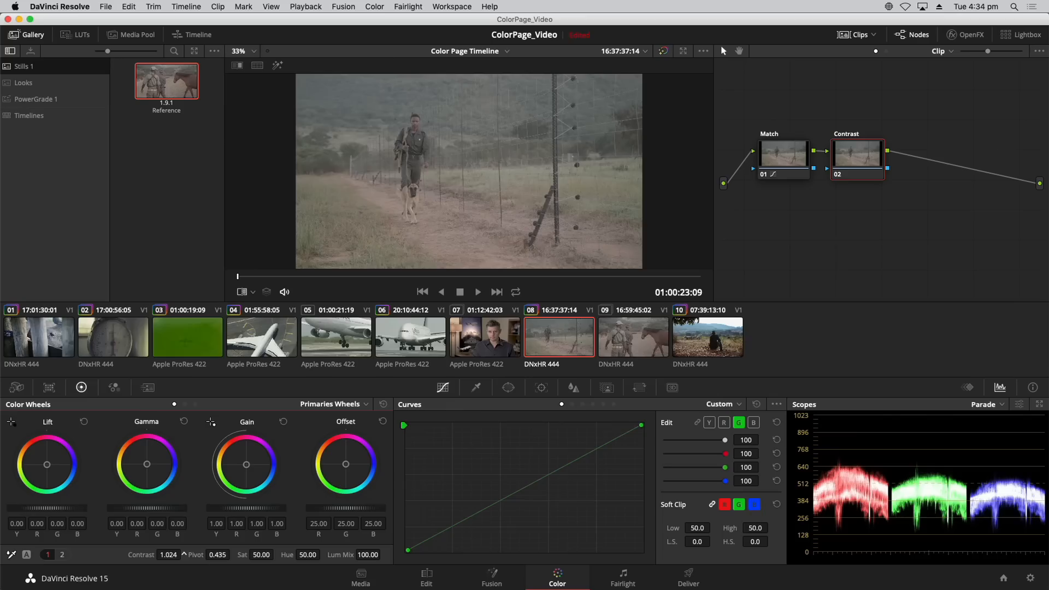
mouse_move(170, 554)
left_mouse_down()
mouse_move(230, 555)
mouse_move(184, 554)
left_mouse_up()
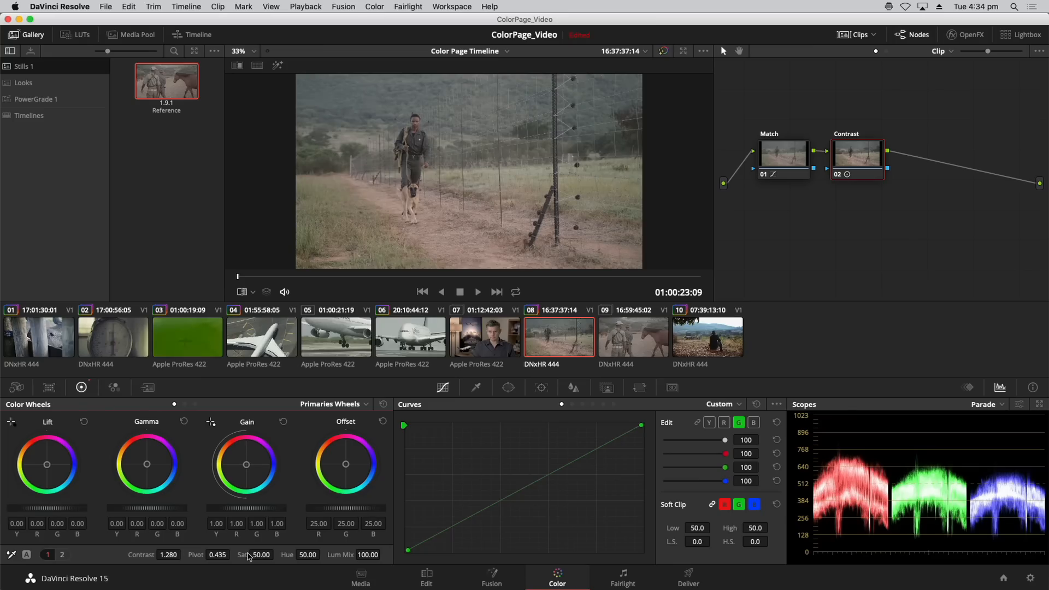
left_click_drag(219, 555, 183, 557)
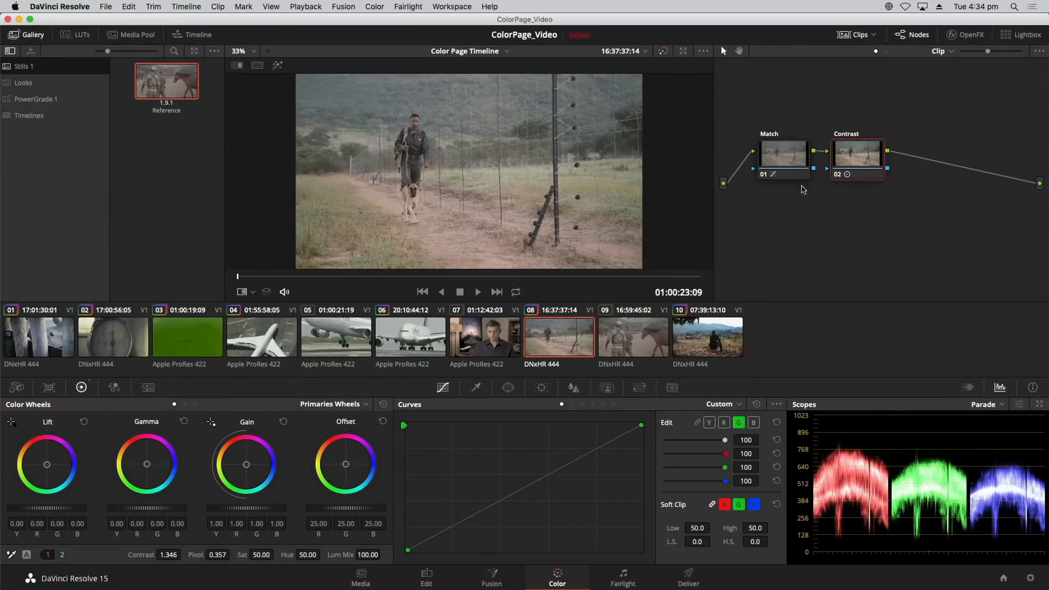
Copy the Contrast node's grade from clip 08 and paste it onto a new second serial node on clip 09.
left_click(130, 6)
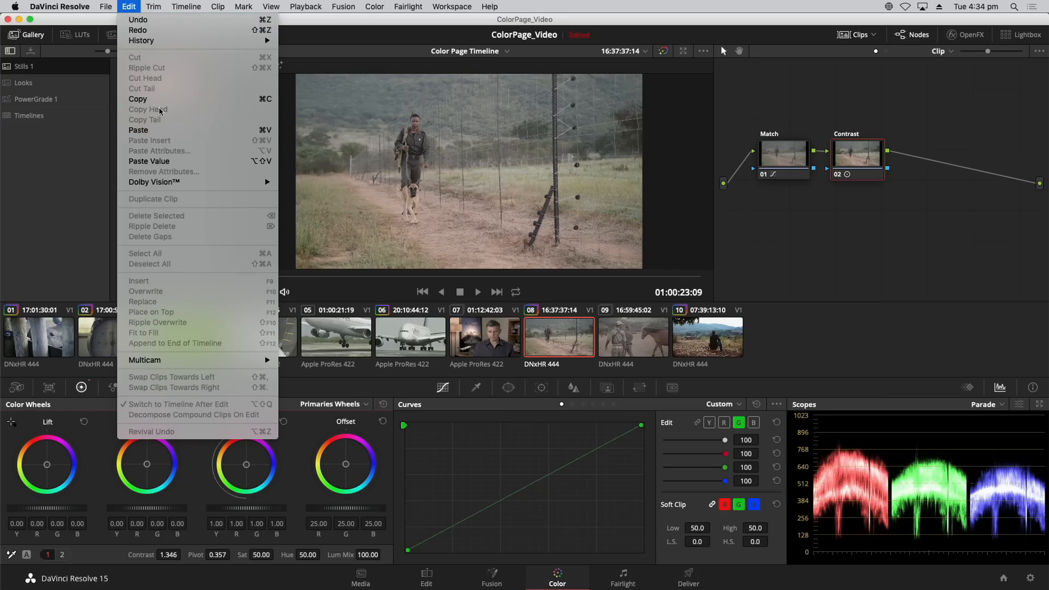
left_click(130, 6)
left_click(632, 343)
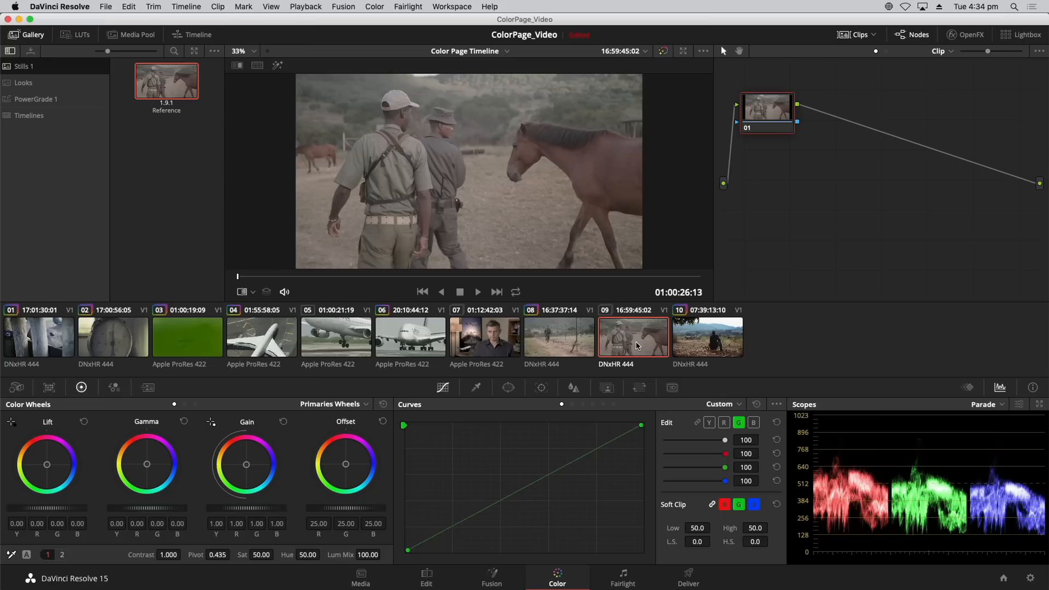
left_click_drag(773, 150, 780, 154)
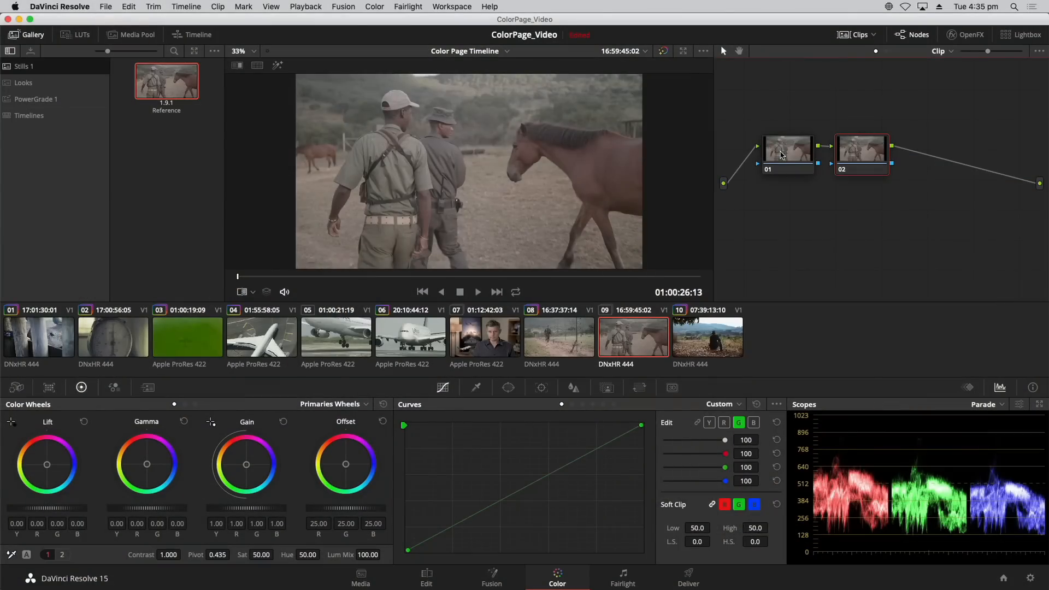
left_click_drag(866, 148, 867, 146)
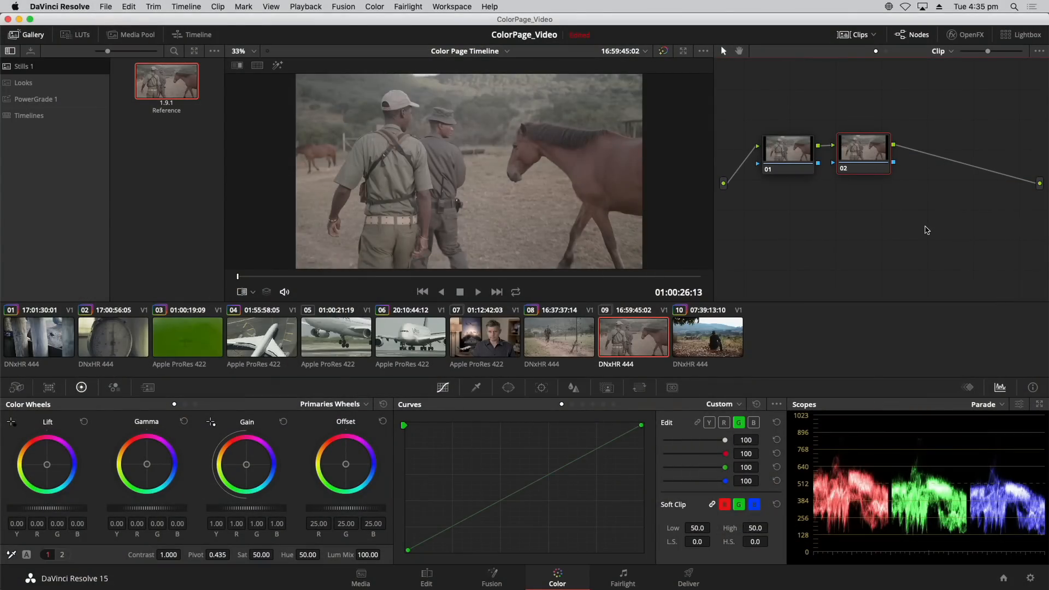
key("super+v")
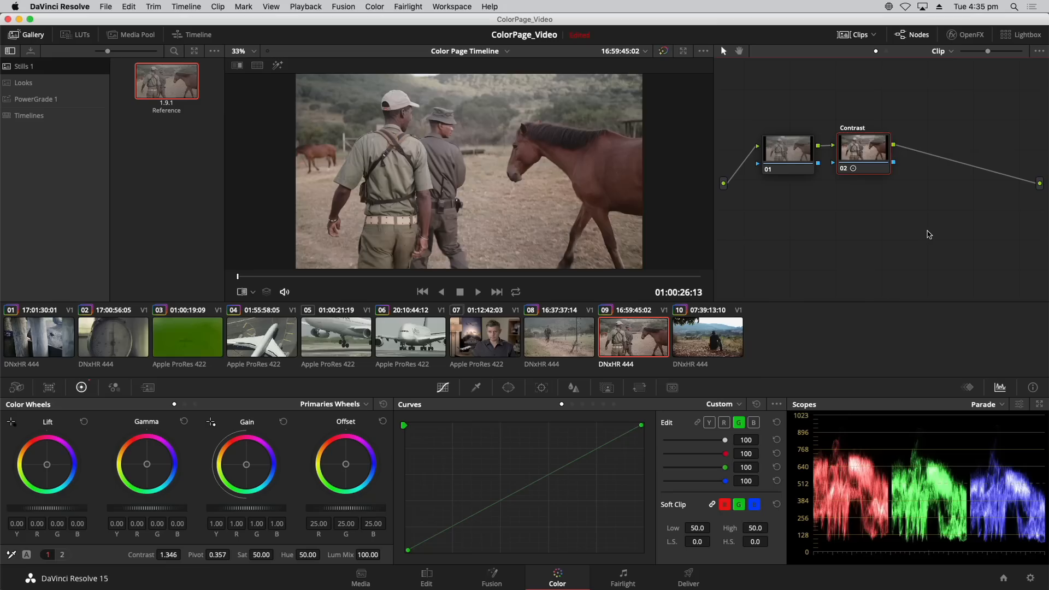
Alternate between clips 08 and 09 to compare their look with the shared contrast grade, finishing on clip 08.
key("Up")
key("Down")
key("Up")
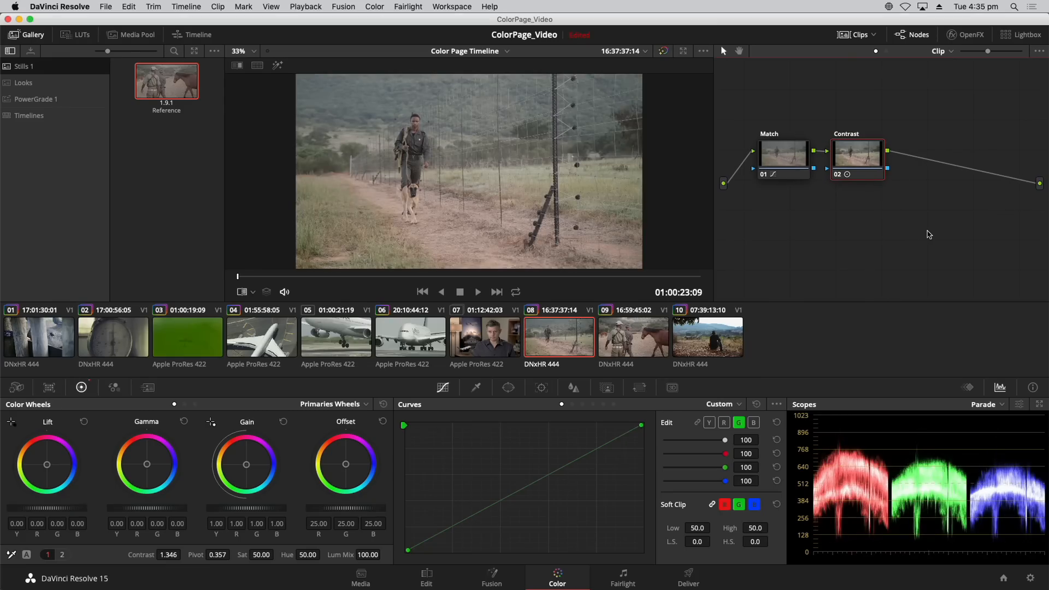
key("Down")
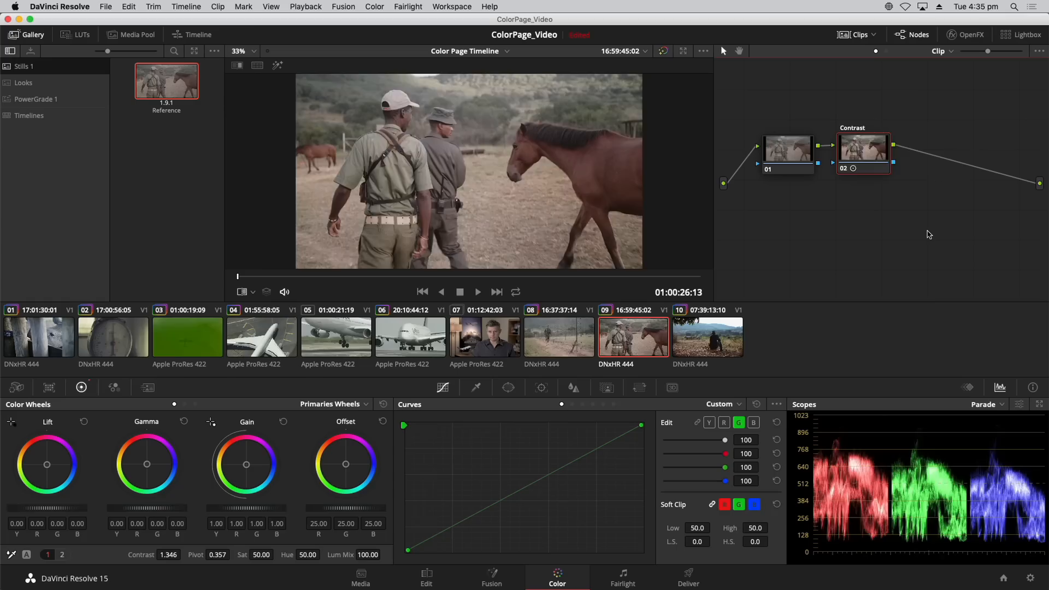
key("Up")
key("Down")
key("Up")
key("Down")
key("Up")
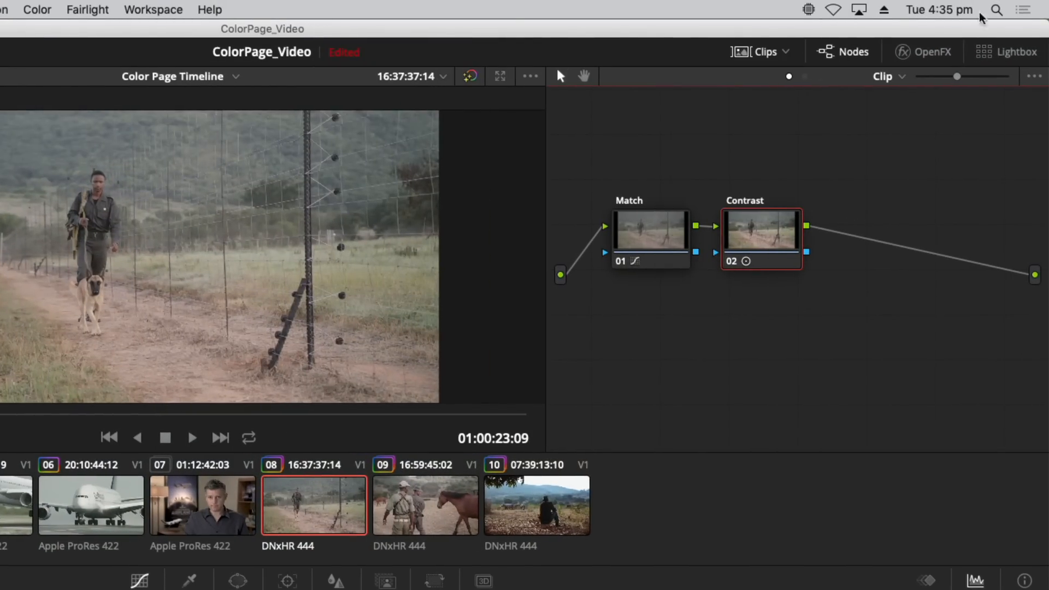
Filter the thumbnail timeline to show only Graded Clips.
left_click(787, 55)
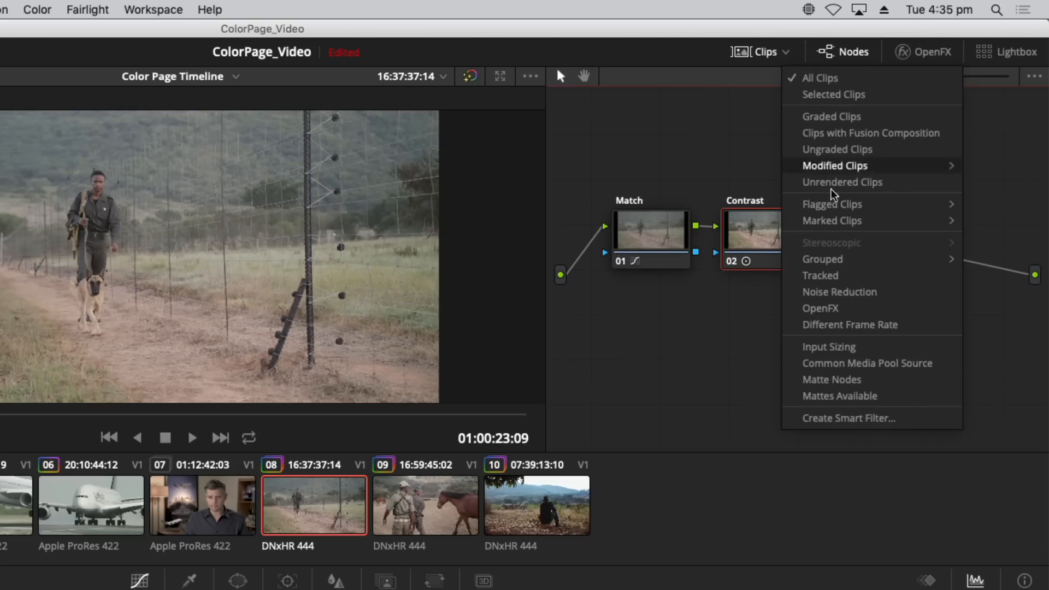
mouse_move(846, 221)
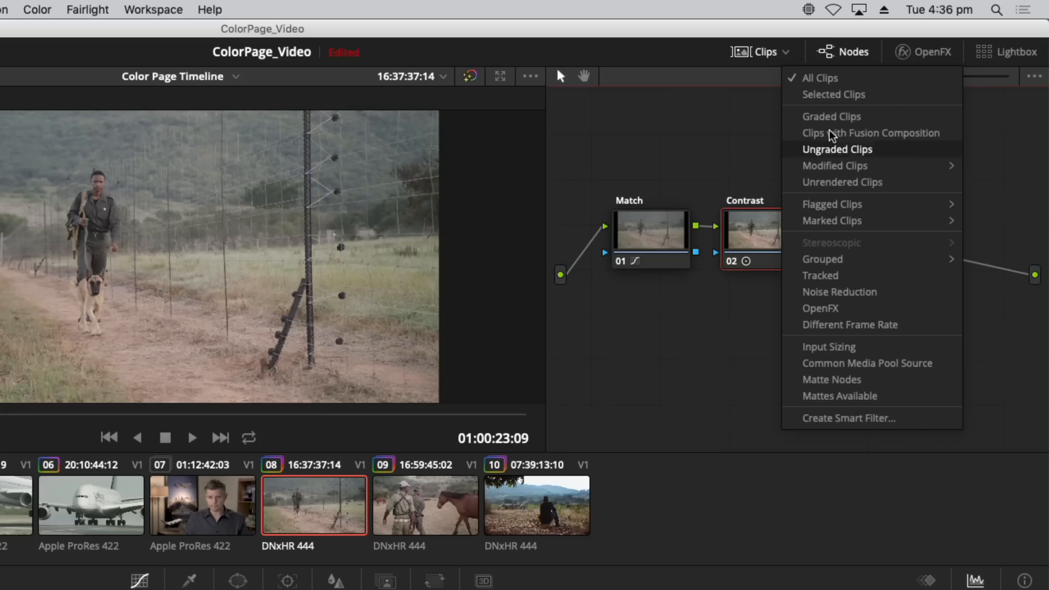
mouse_move(843, 171)
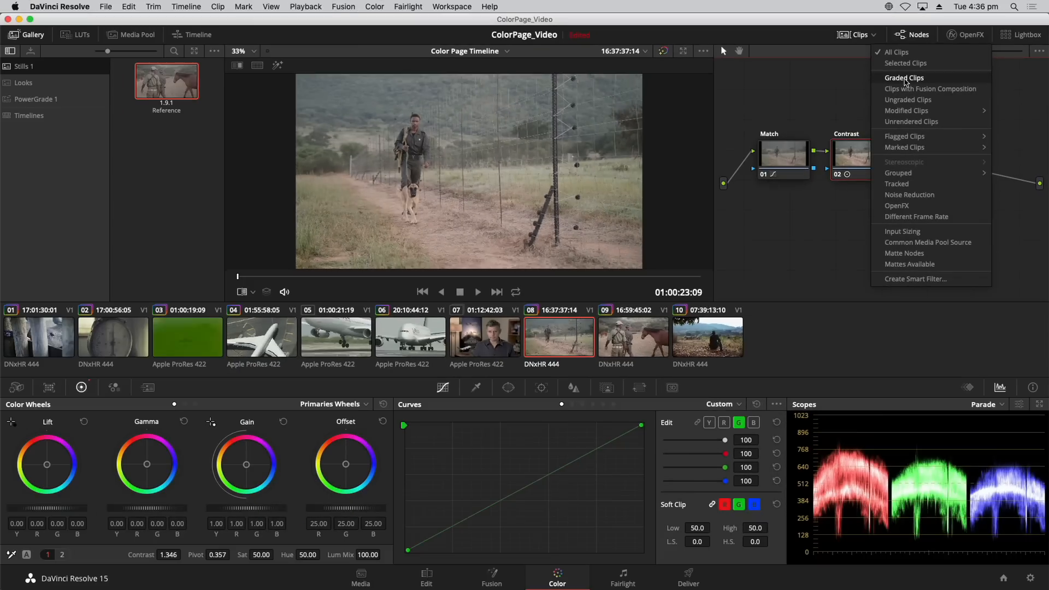
left_click(905, 79)
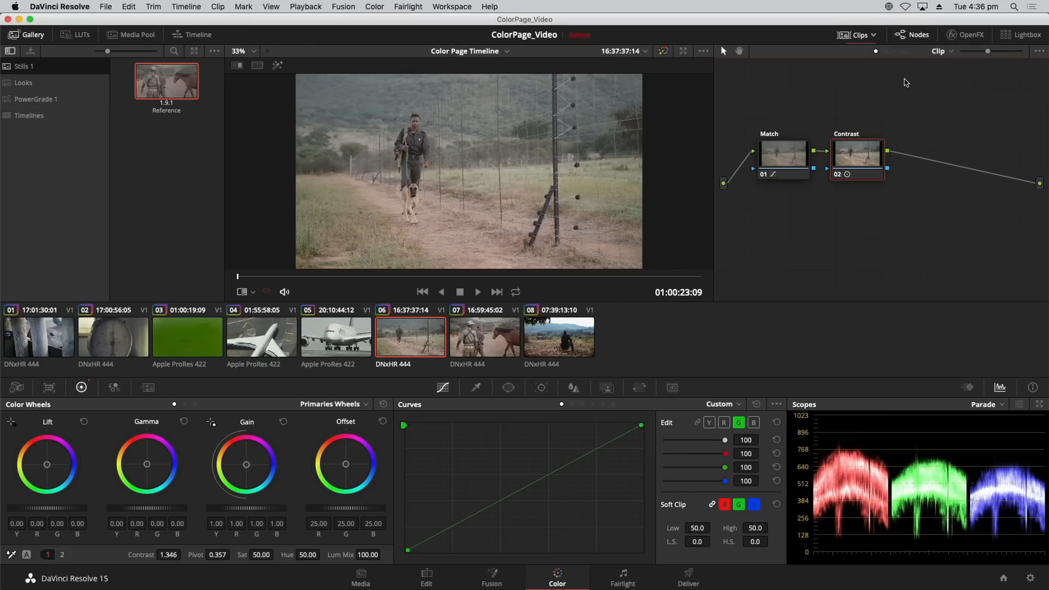
Filter the thumbnail timeline to Ungraded Clips, and restore the display of All Clips.
left_click(875, 41)
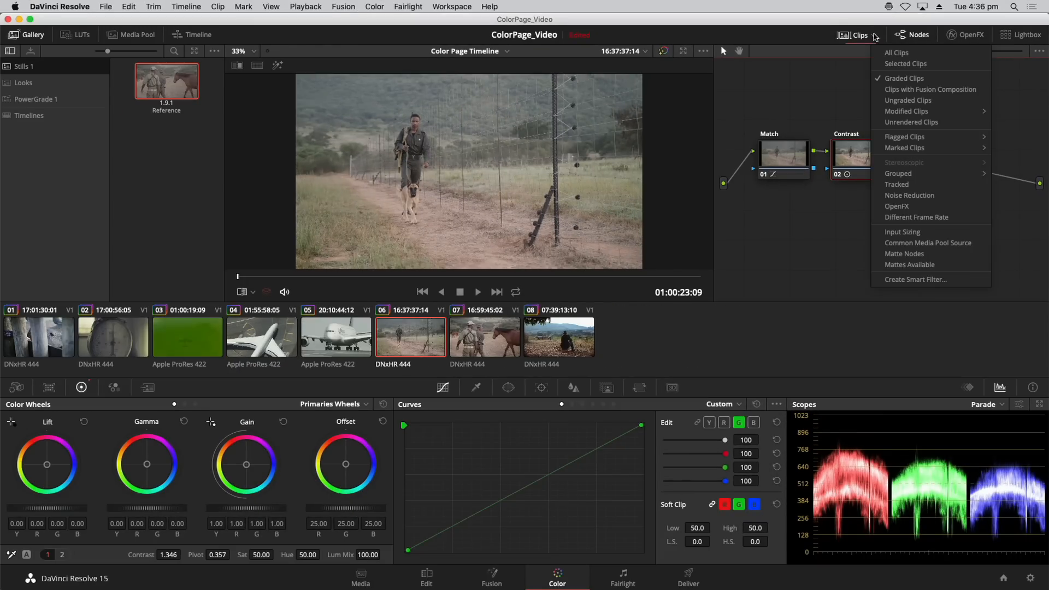
left_click(906, 101)
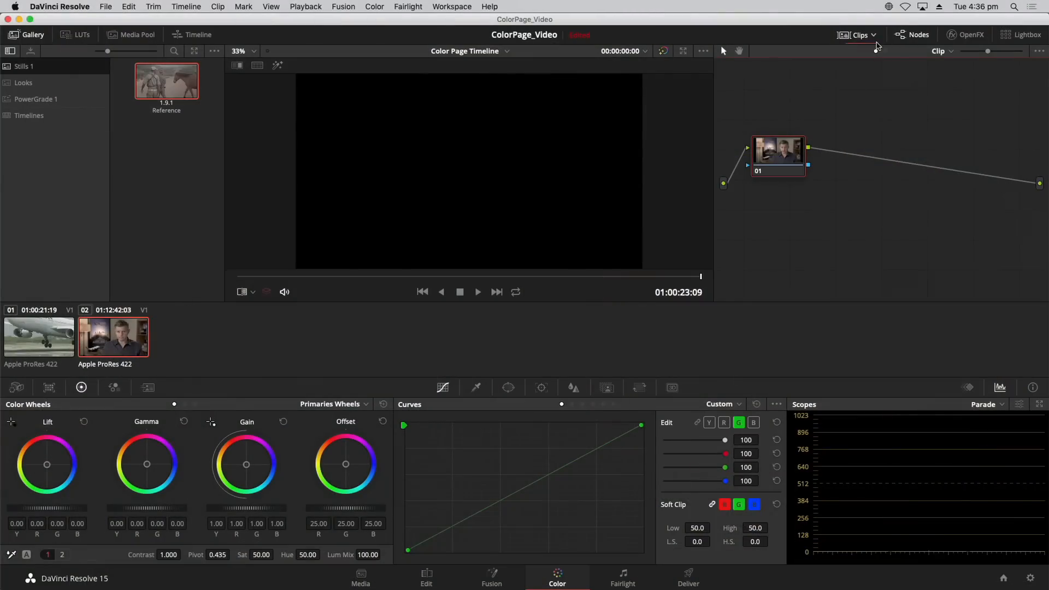
left_click(874, 35)
left_click(896, 52)
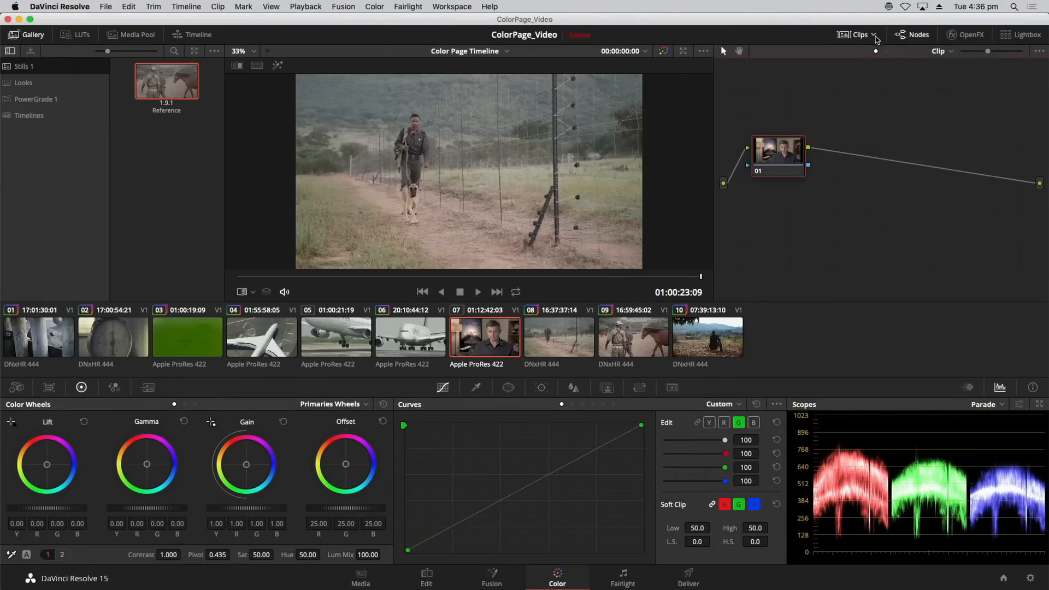
Examine the flag colour options of the Flagged Clips filter and dismiss them without choosing one.
left_click(873, 35)
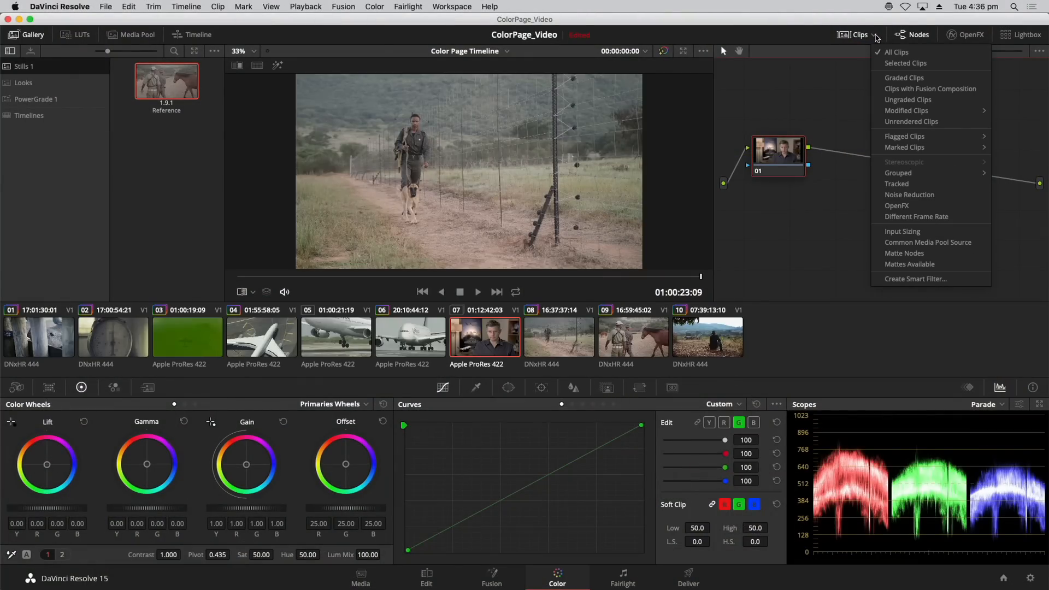
mouse_move(937, 141)
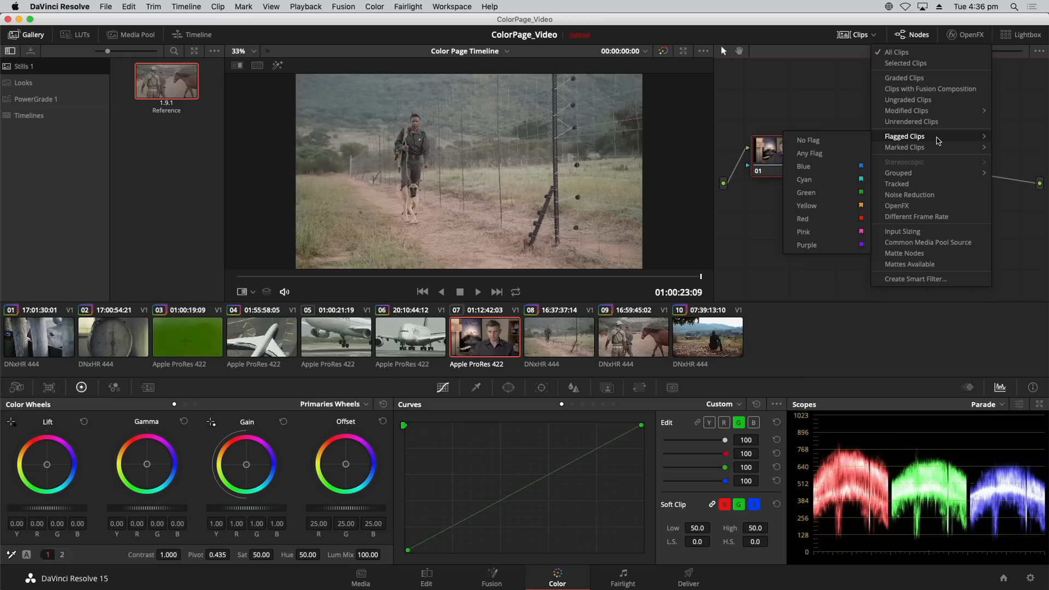
left_click(830, 330)
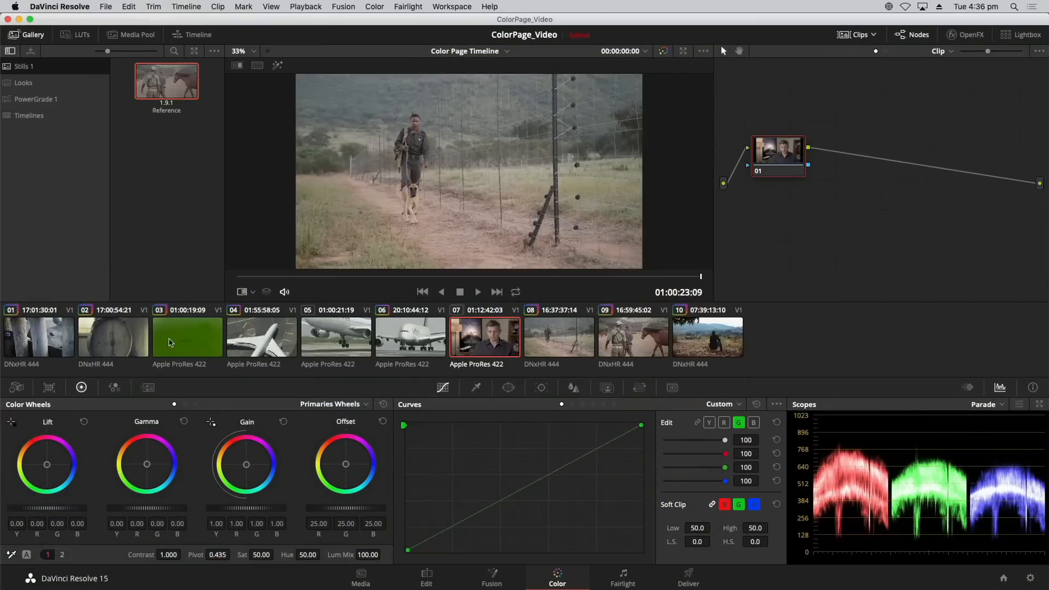
Select clip 02, compare it with its neighbouring clip, and mark clip 02 with a Yellow flag.
left_click(99, 334)
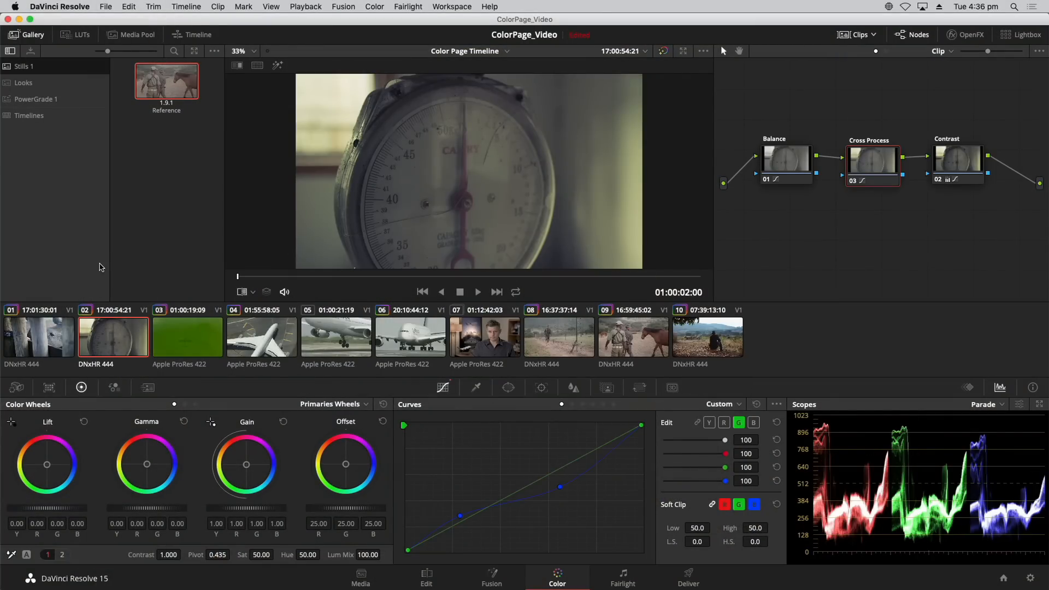
key("Down")
key("Up")
key("Down")
key("Up")
right_click(111, 340)
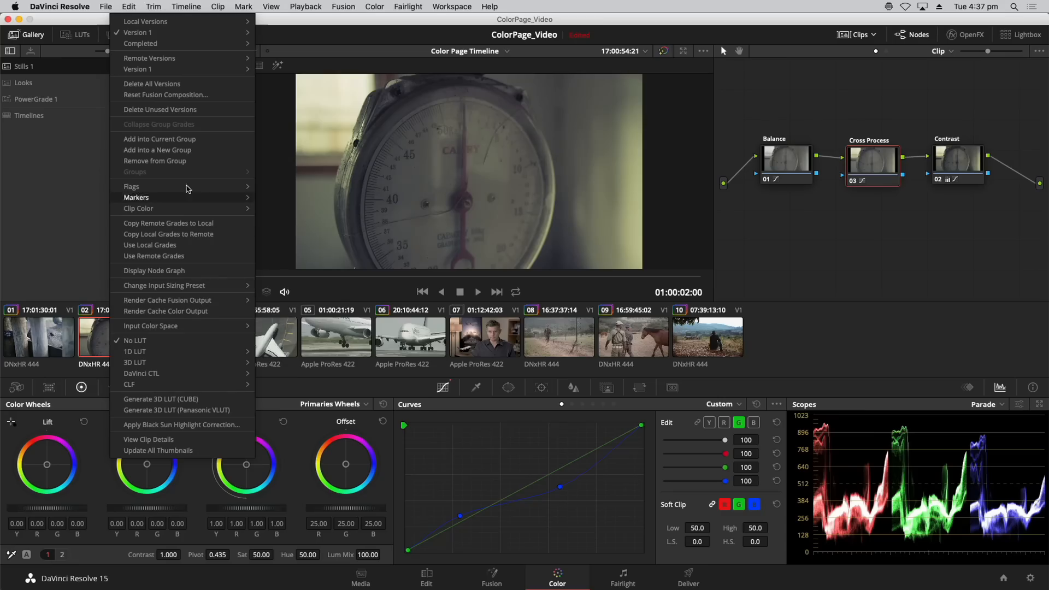
mouse_move(202, 187)
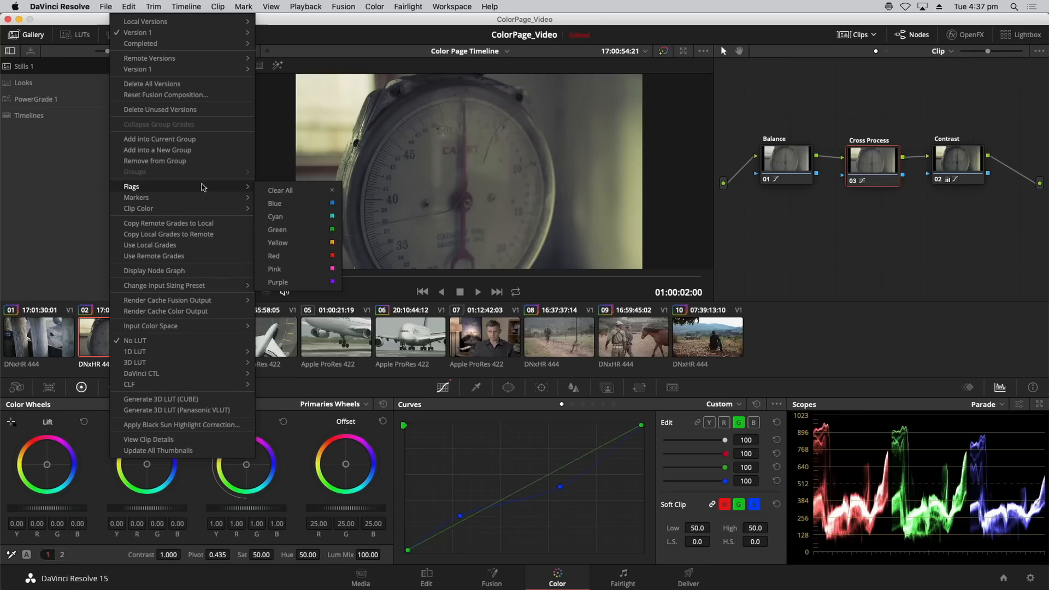
left_click(275, 243)
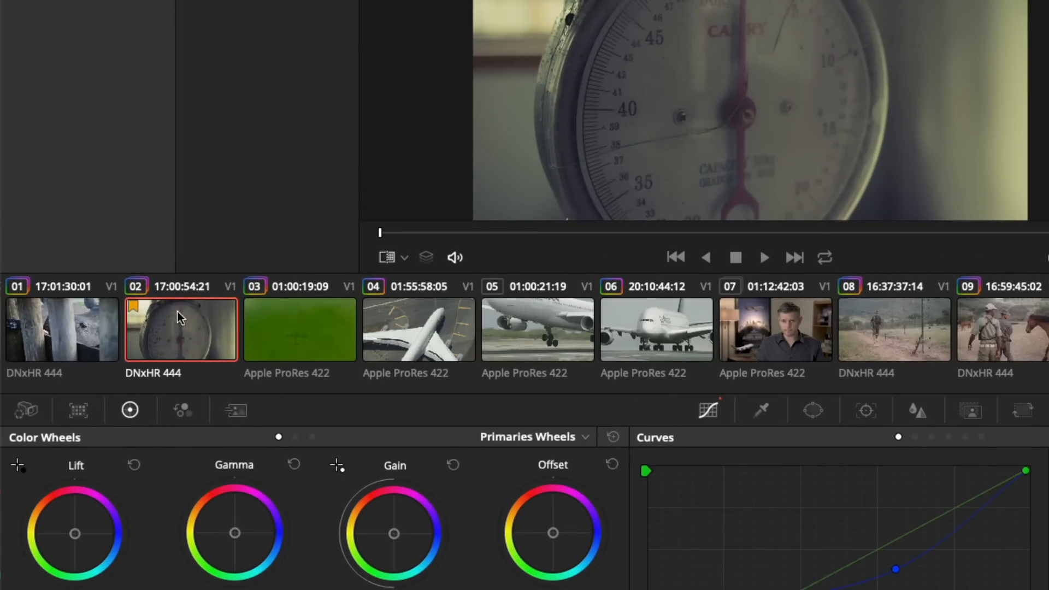
Mark clip 03 with a blue flag and check the flags in the Edit page timeline, returning to the Color page.
left_click(274, 327)
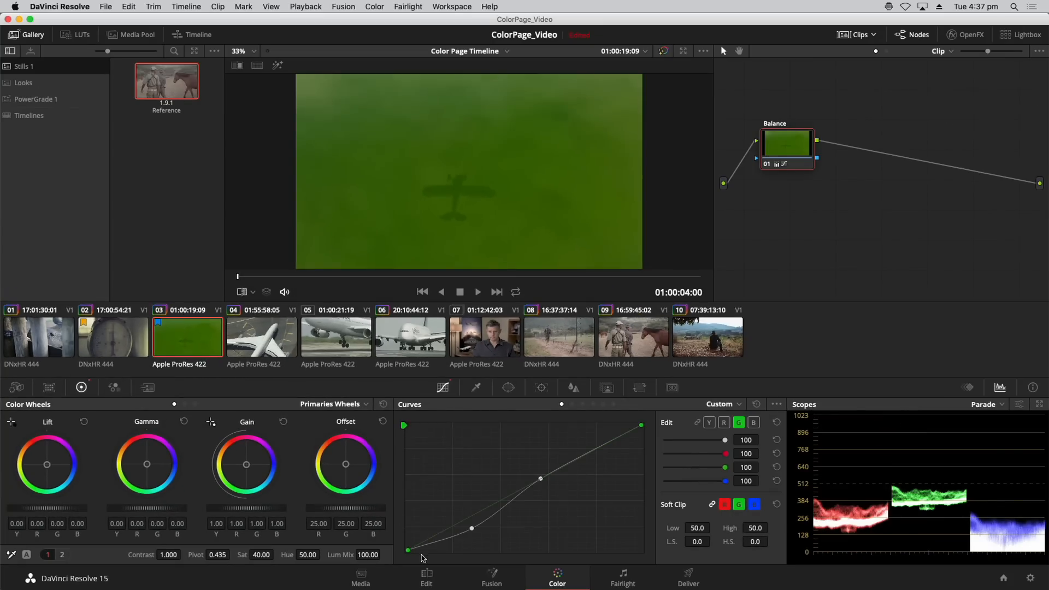
left_click(425, 576)
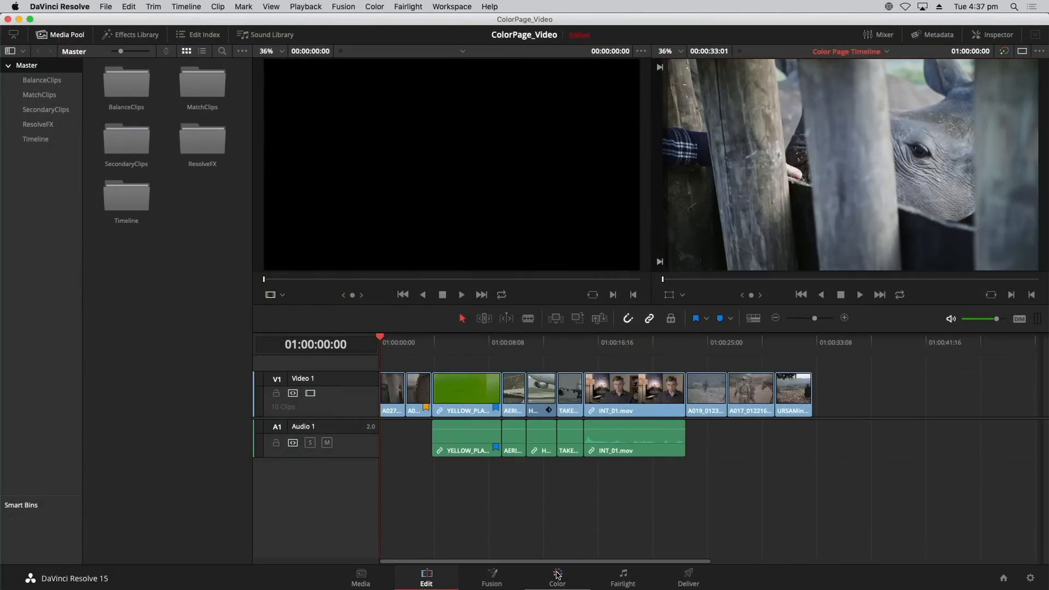
left_click(548, 578)
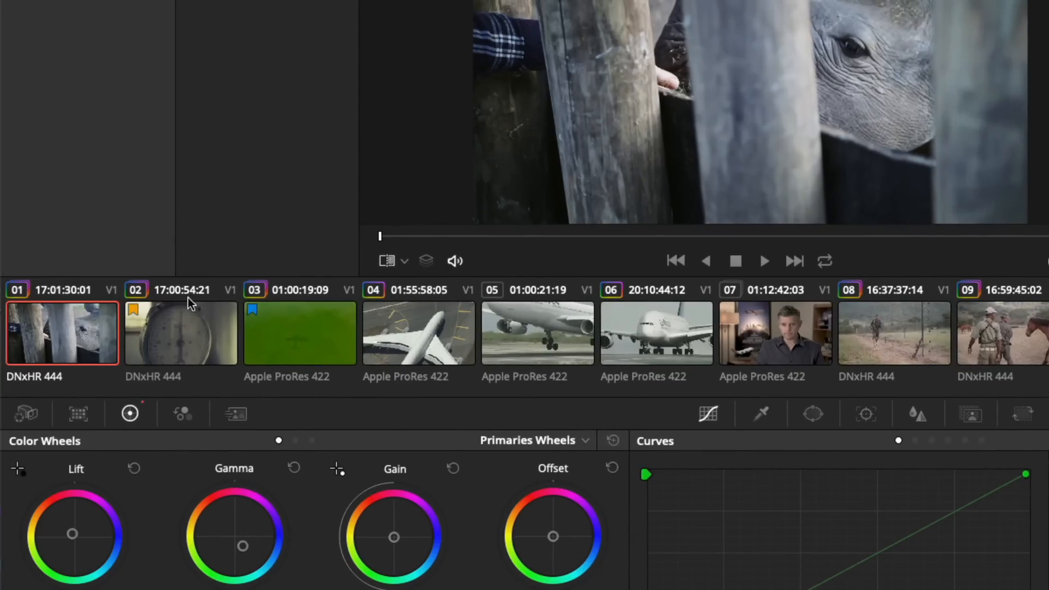
Change clip 03's flag to yellow and add the note "Change water to blue" to it.
left_click(255, 311)
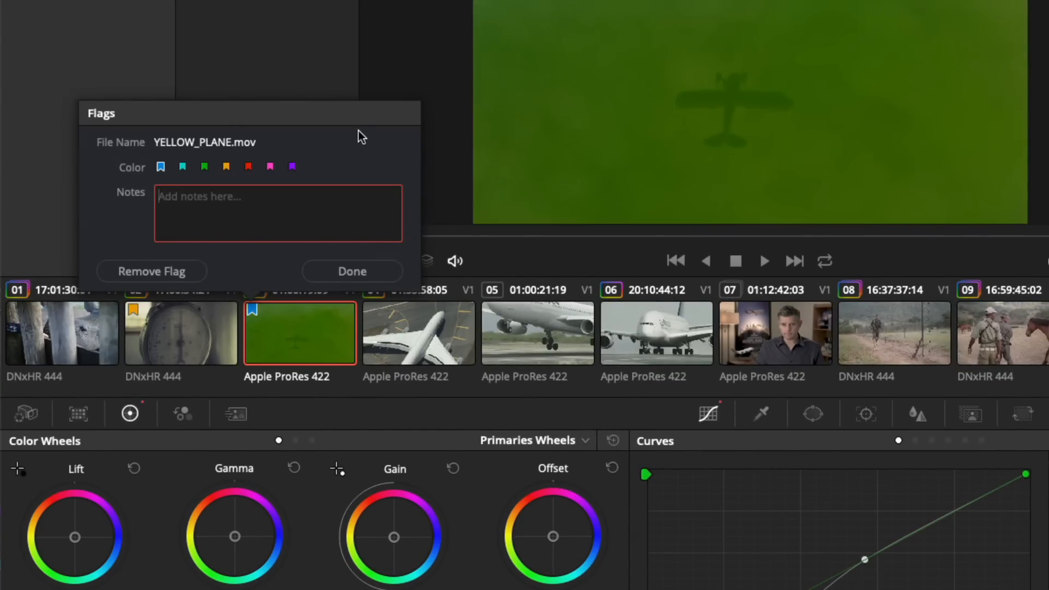
left_click(226, 167)
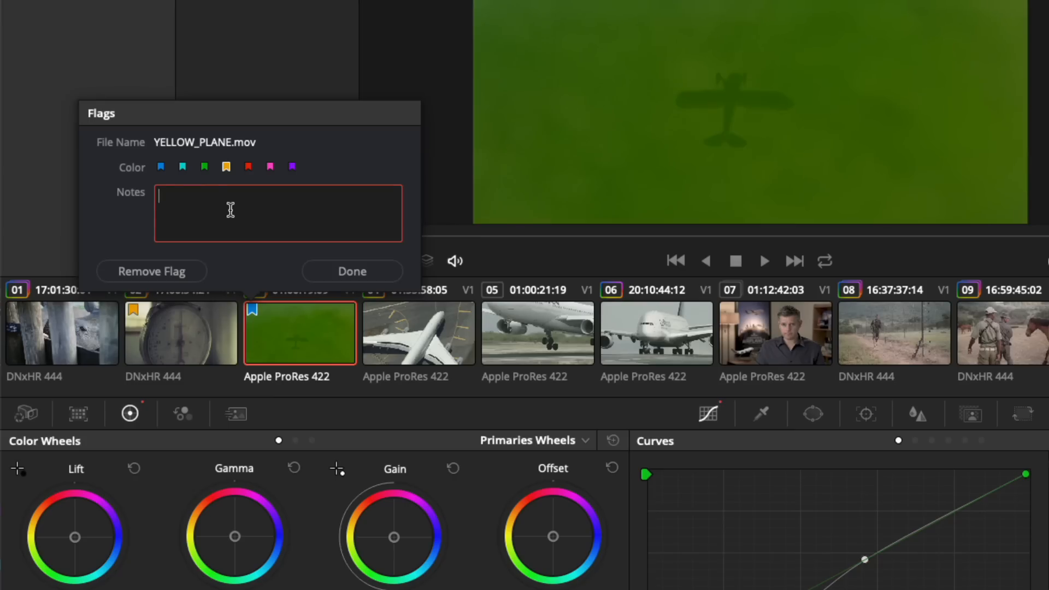
type("Change water to blue")
left_click(330, 272)
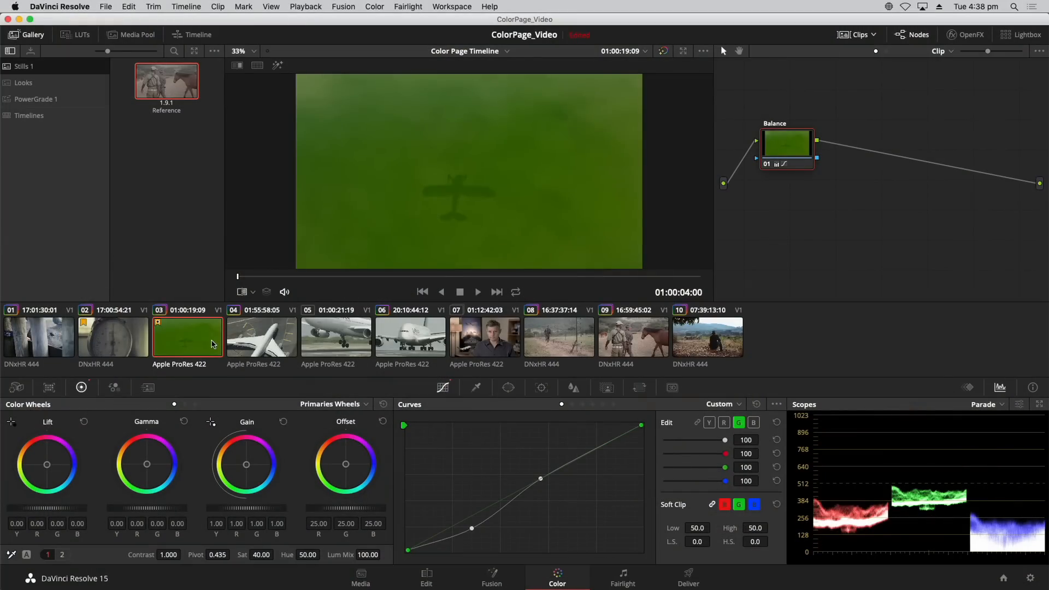
Select clips 07 and 10 together and mark both with a Blue flag.
left_click(483, 336)
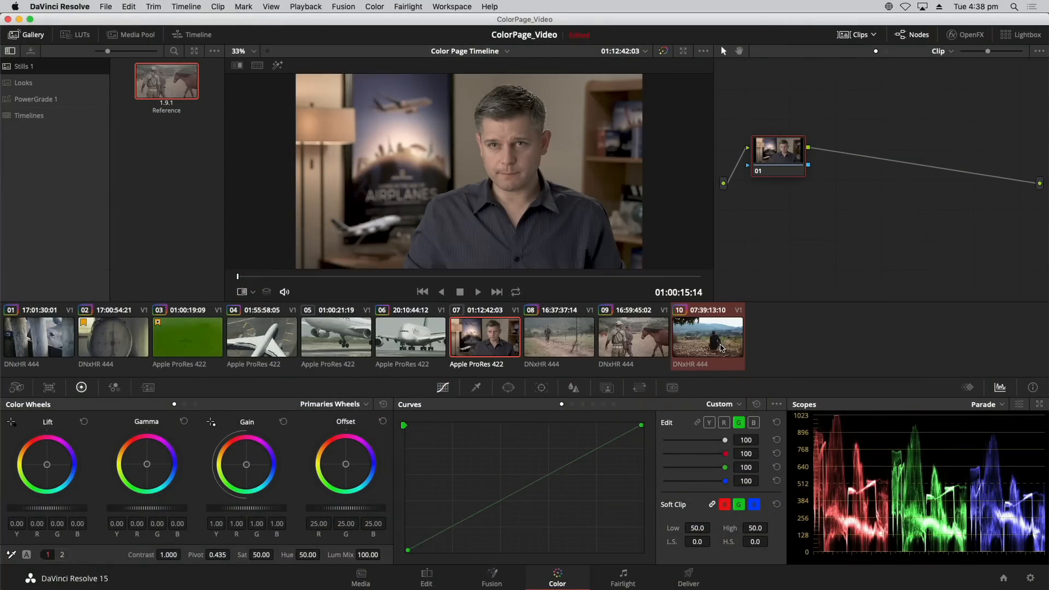
right_click(693, 338)
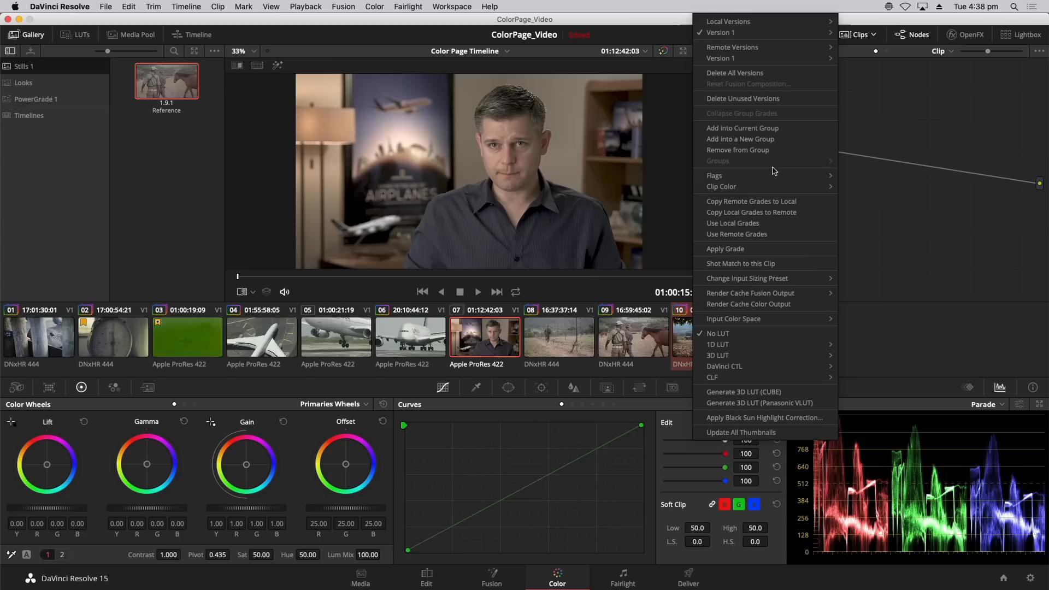
mouse_move(789, 176)
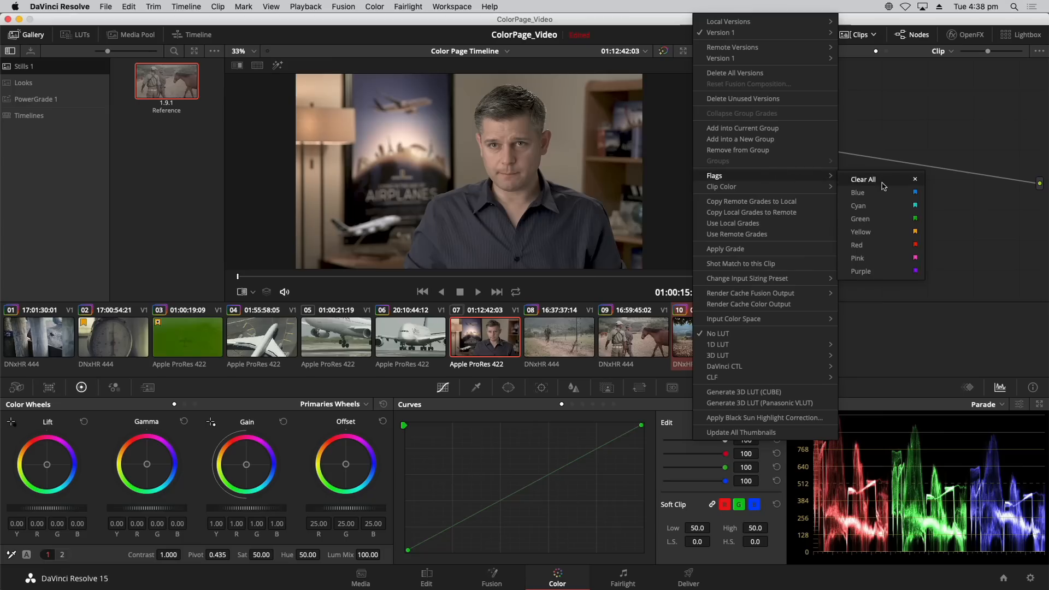
left_click(869, 195)
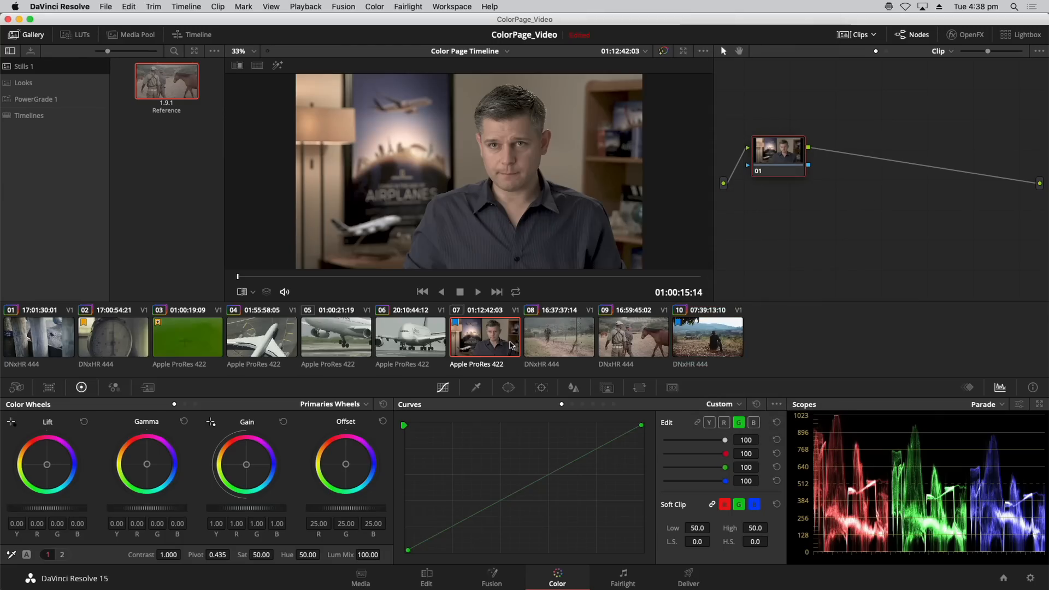
View yellow-flagged clips 03 and 02, and filter the thumbnail timeline to Flagged Clips with the Yellow flag.
left_click(177, 339)
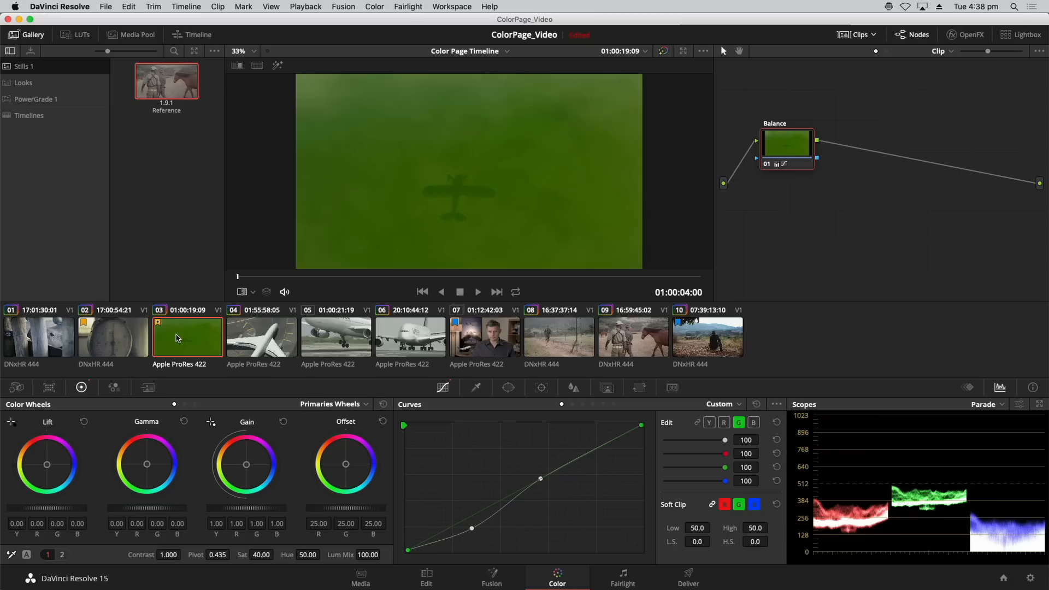
left_click(139, 336)
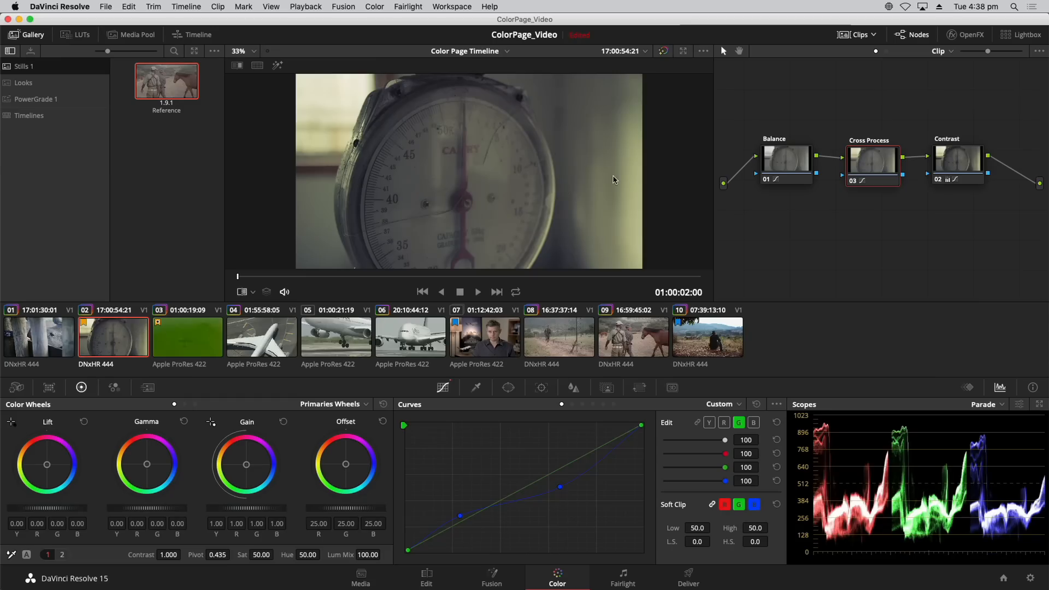
left_click(873, 36)
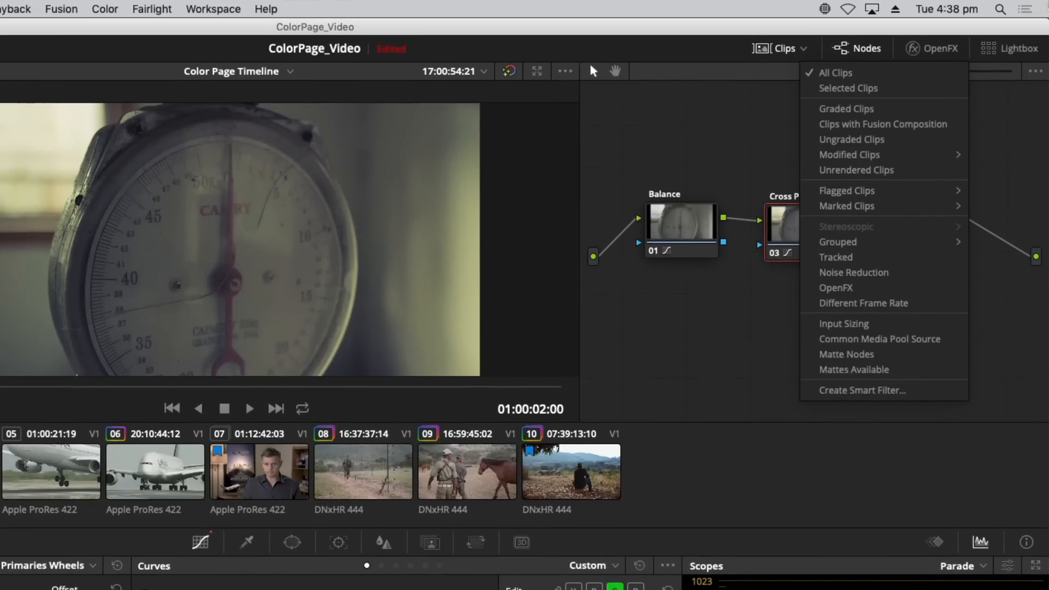
mouse_move(919, 167)
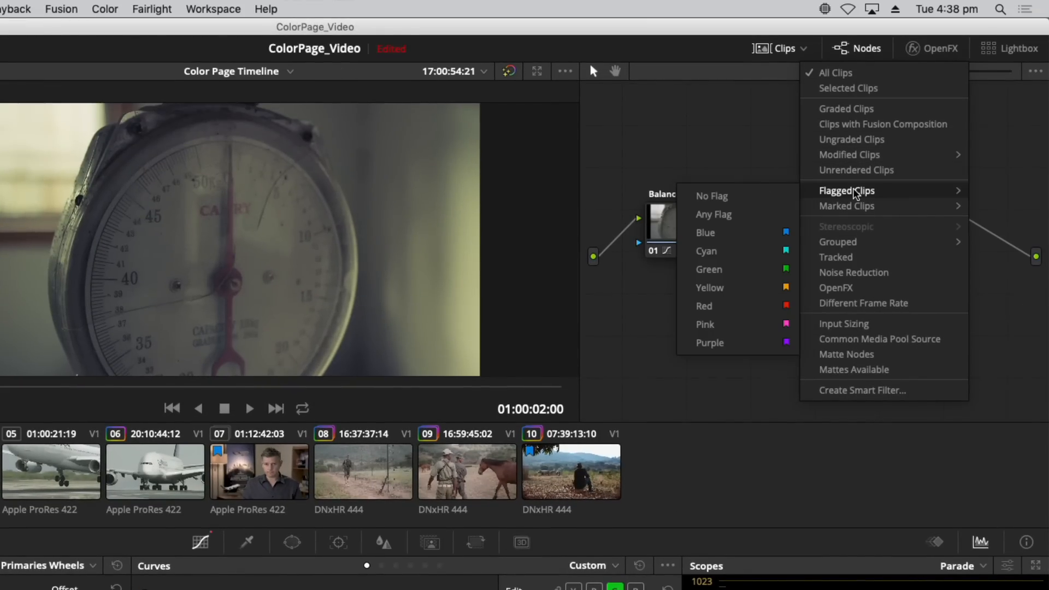
left_click(736, 288)
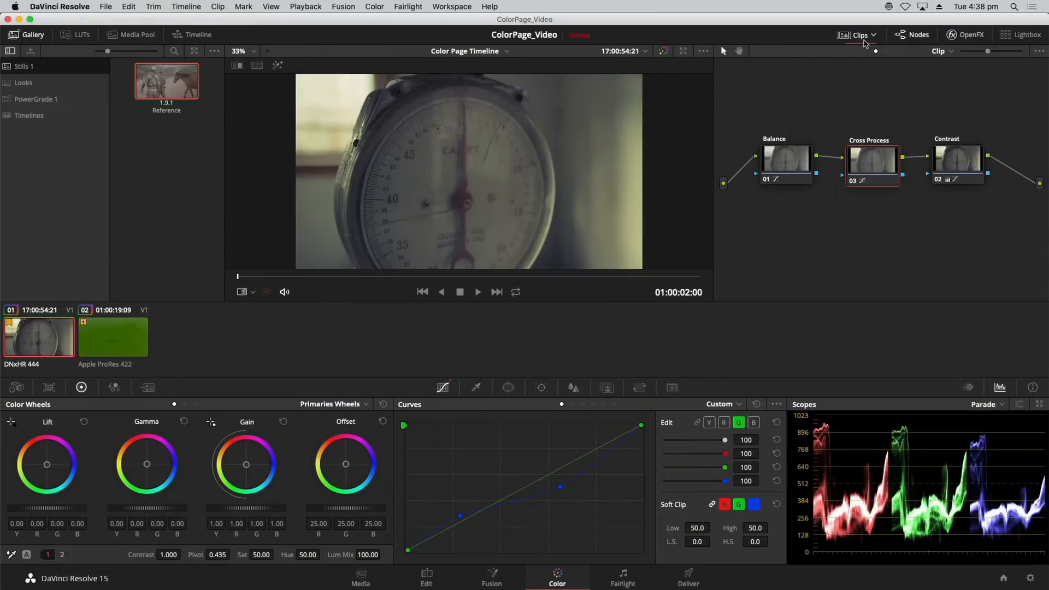
Add the Blue flag to the Flagged Clips filter alongside Yellow.
left_click(863, 38)
mouse_move(917, 137)
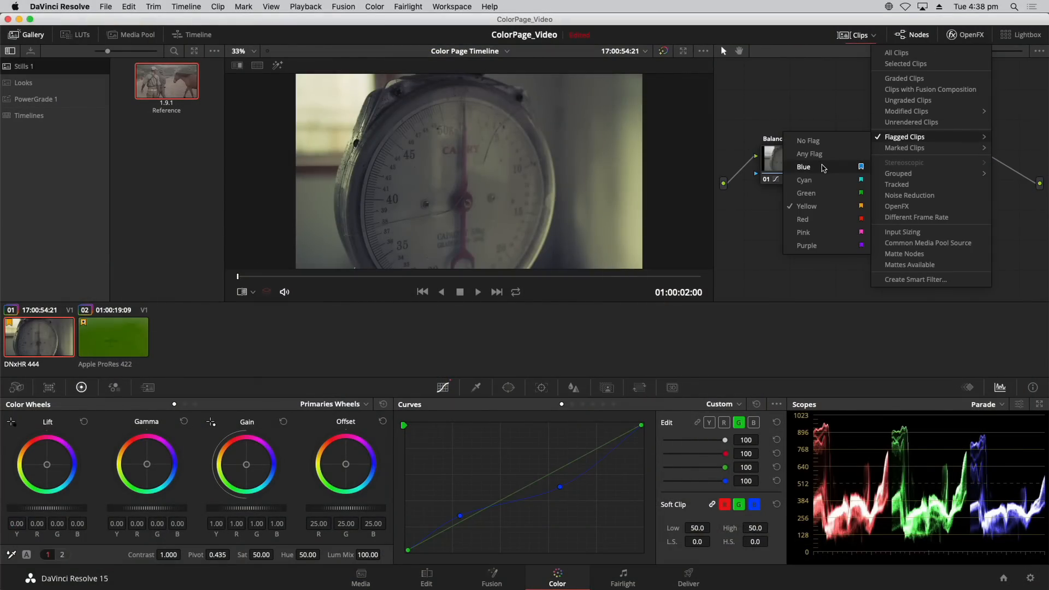
left_click(804, 167)
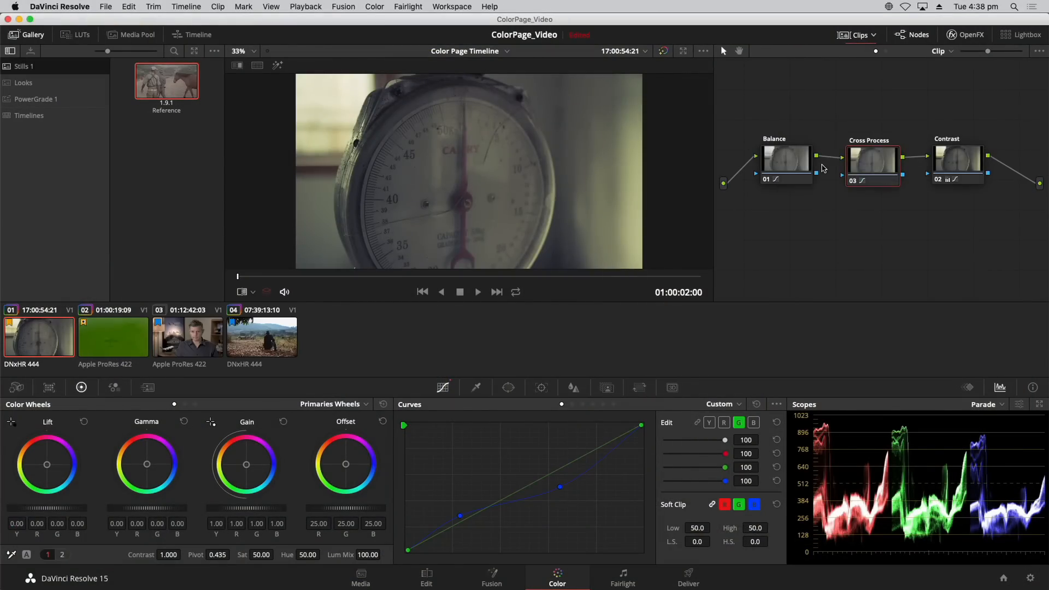
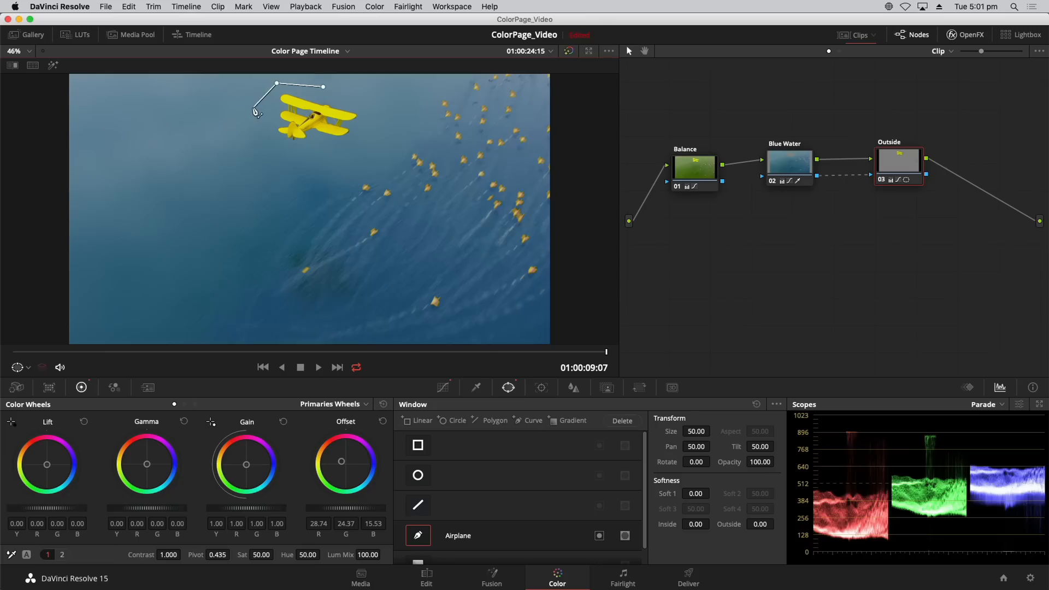
Complete the Airplane curve window as a closed shape around the yellow airplane, and rotate it to 3.04.
left_click(250, 110)
left_click_drag(271, 146, 295, 164)
left_click_drag(368, 139, 329, 92)
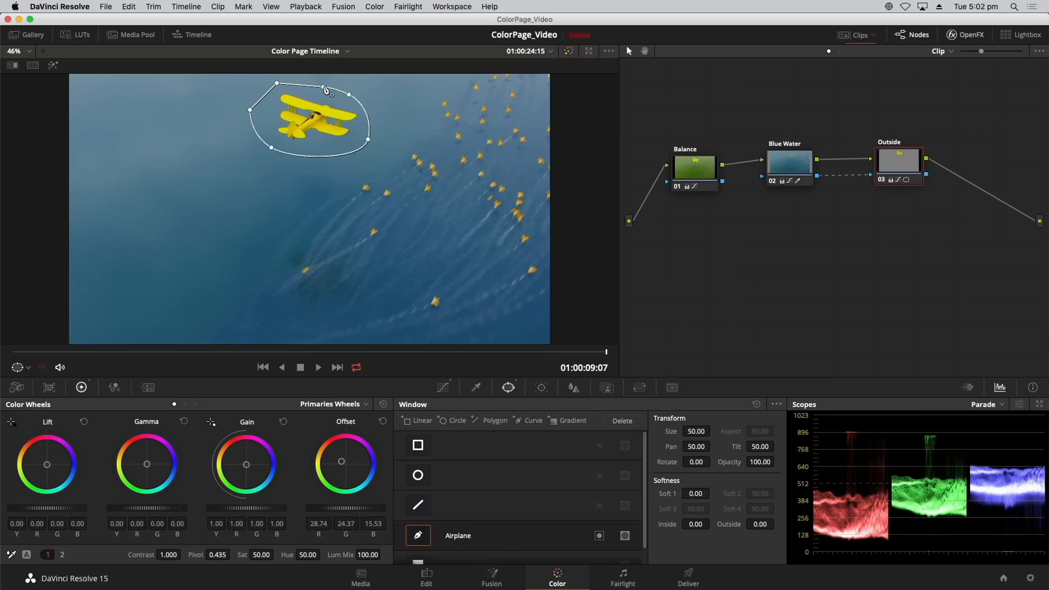
left_click(324, 87)
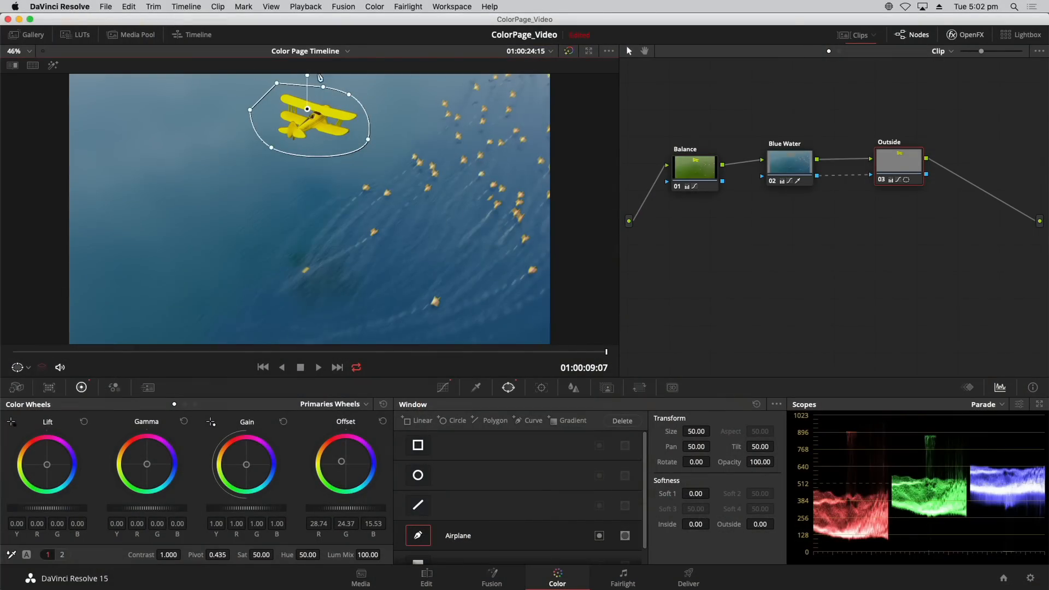
left_click_drag(307, 75, 307, 75)
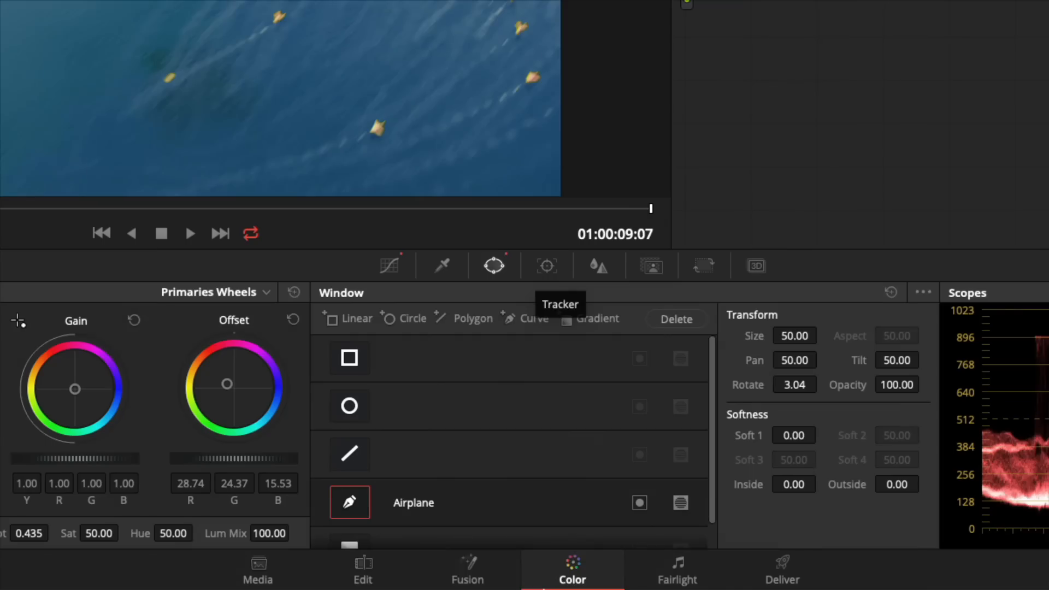
Track the airplane window in reverse through the clip, check the result, and return to the keyframe where the airplane leaves the picture.
left_click(542, 268)
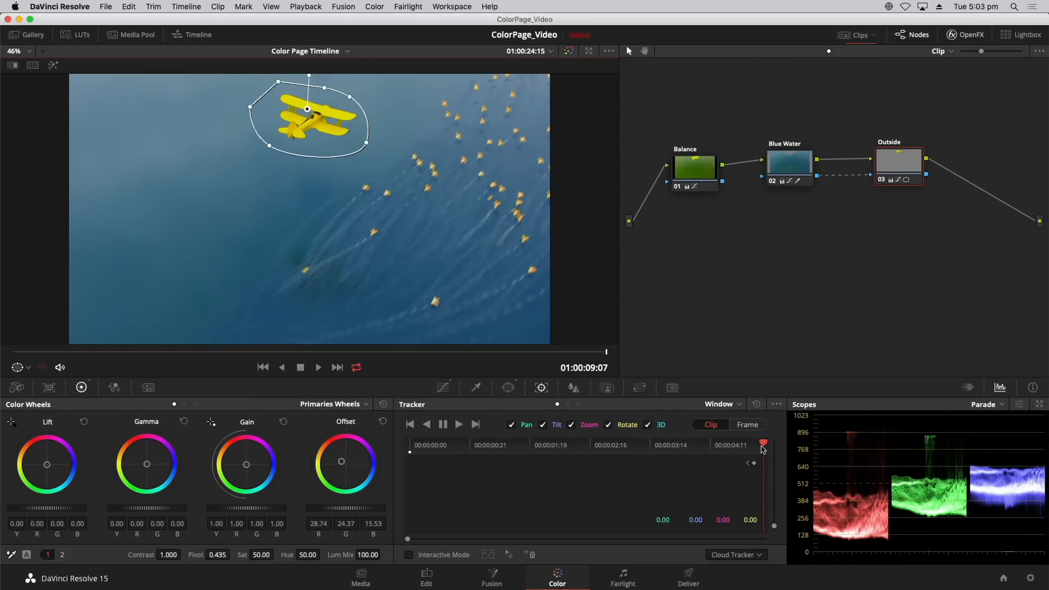
left_click(426, 425)
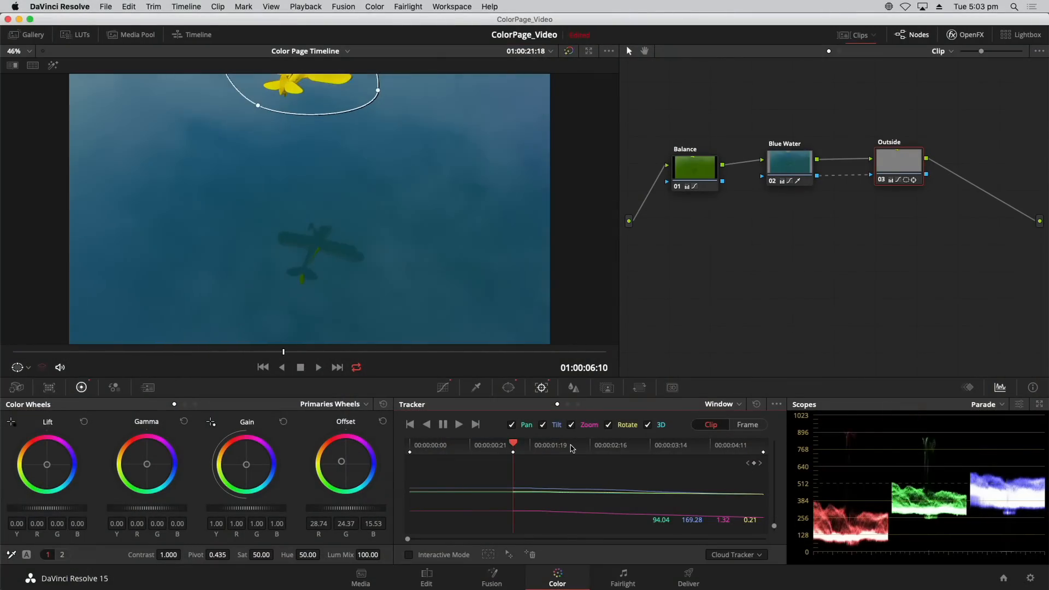
mouse_move(544, 450)
left_mouse_down()
mouse_move(759, 446)
mouse_move(478, 451)
mouse_move(797, 464)
mouse_move(519, 453)
mouse_move(565, 454)
left_mouse_up()
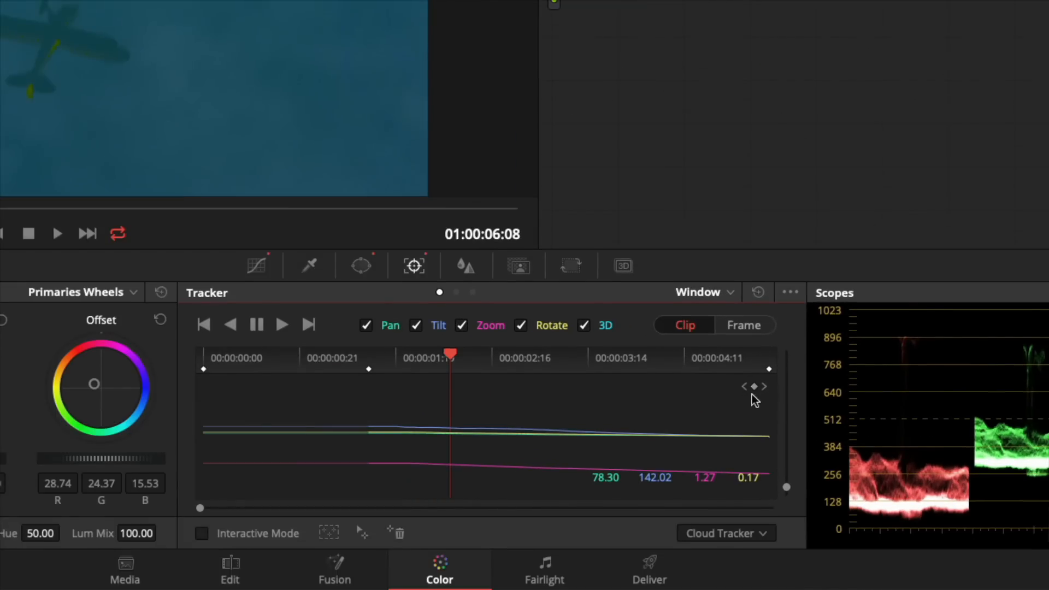
left_click(744, 387)
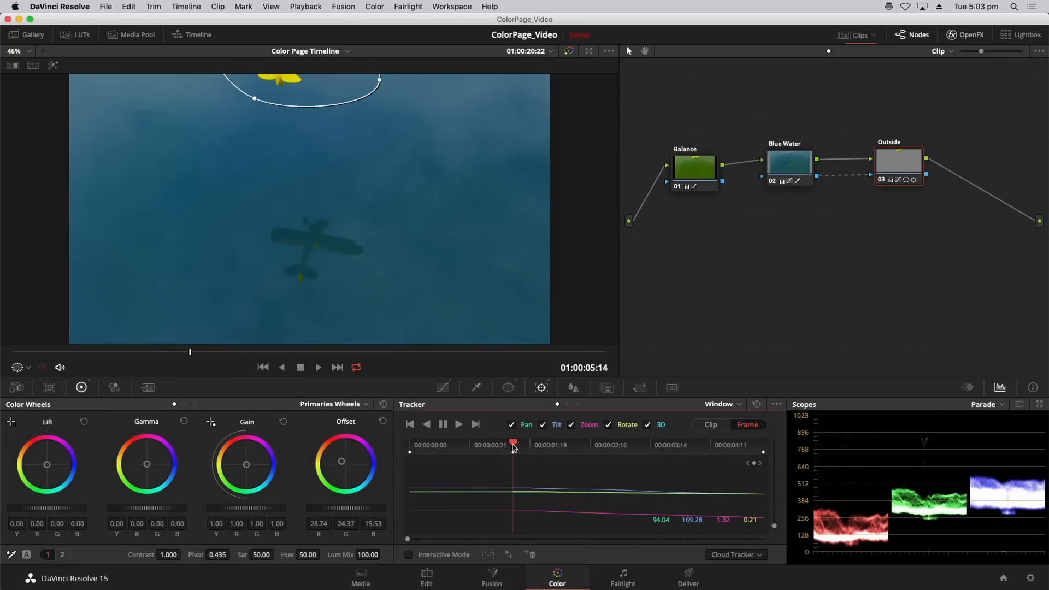
In the Tracker's Frame mode, shift the airplane window upward at 01:00:04:05 to keyframe its position.
left_click_drag(513, 448, 423, 446)
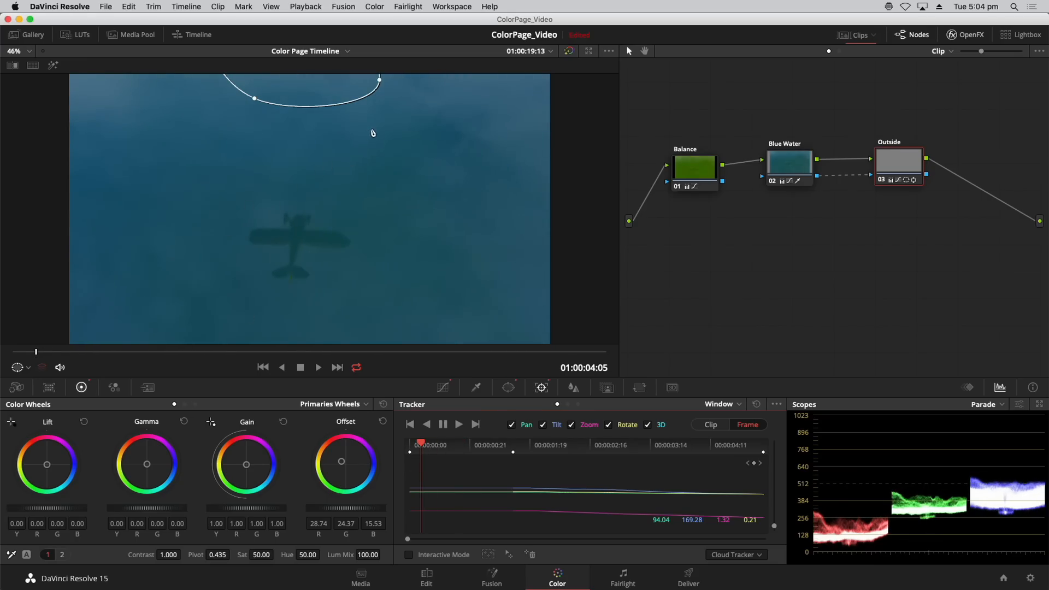
left_click_drag(373, 132, 402, 273)
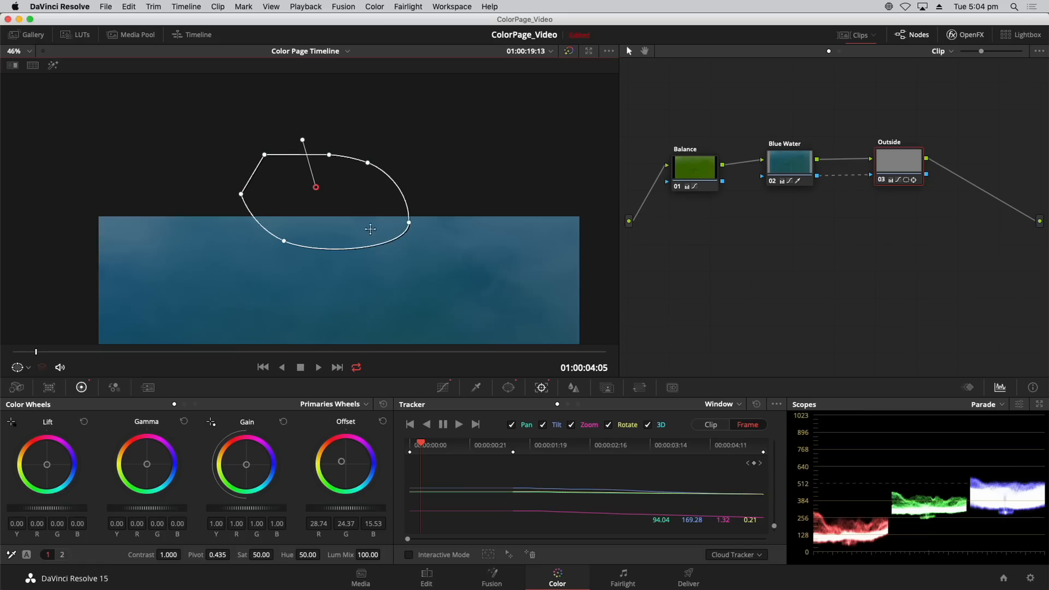
left_click_drag(364, 232, 374, 195)
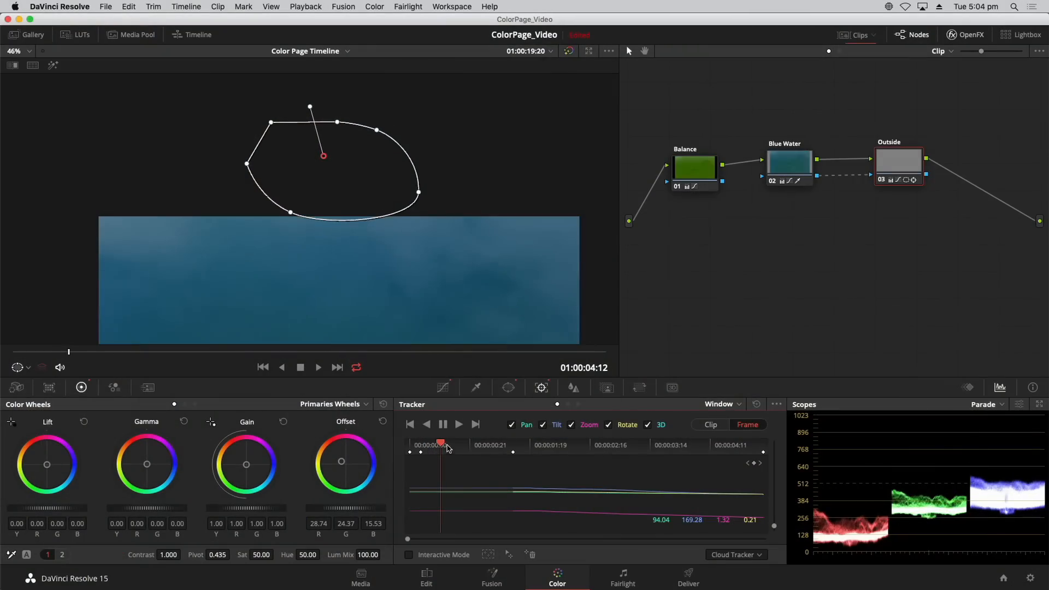
Move the airplane window completely above the picture at the clip's first frame, 01:00:04:00, and check its motion.
left_click_drag(447, 448, 472, 447)
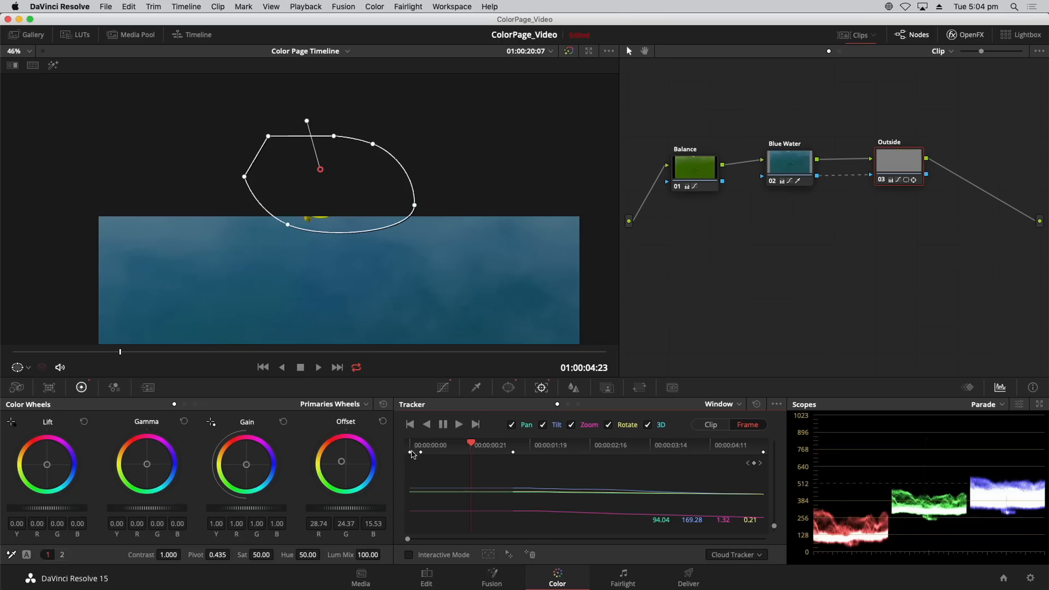
left_click(748, 464)
left_click(748, 465)
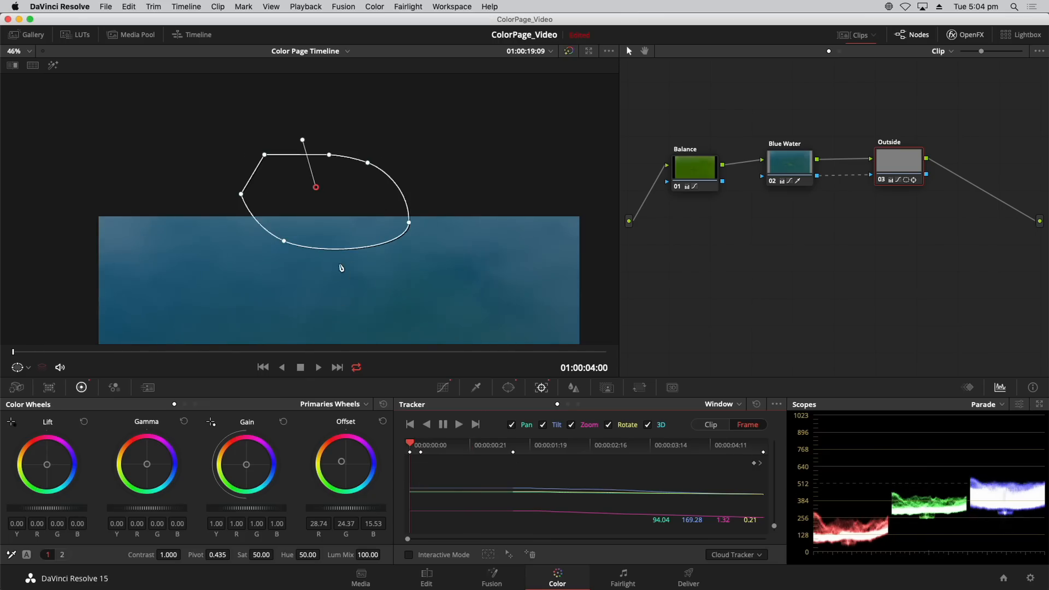
left_click_drag(332, 234, 344, 188)
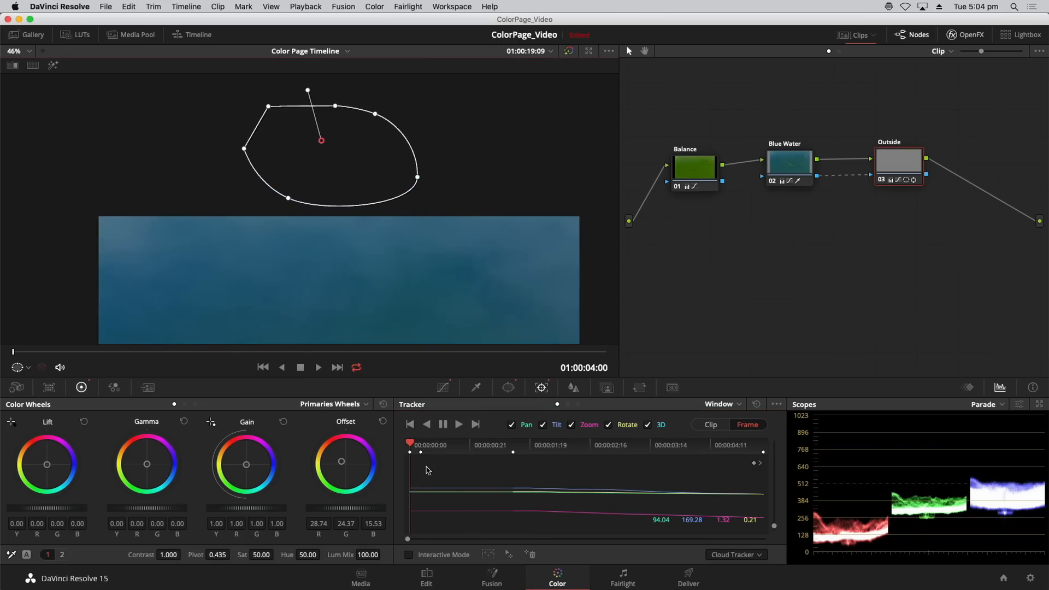
left_click_drag(413, 442, 528, 451)
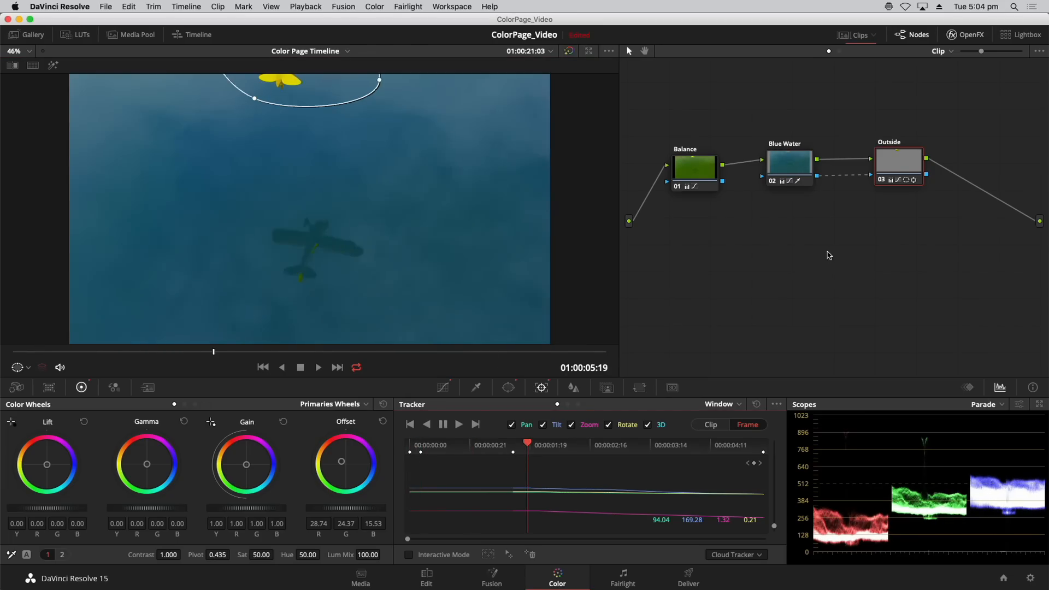
Examine the highlighted matte through to the clip's end, comparing it with the Outside node disabled and enabled.
left_click(55, 68)
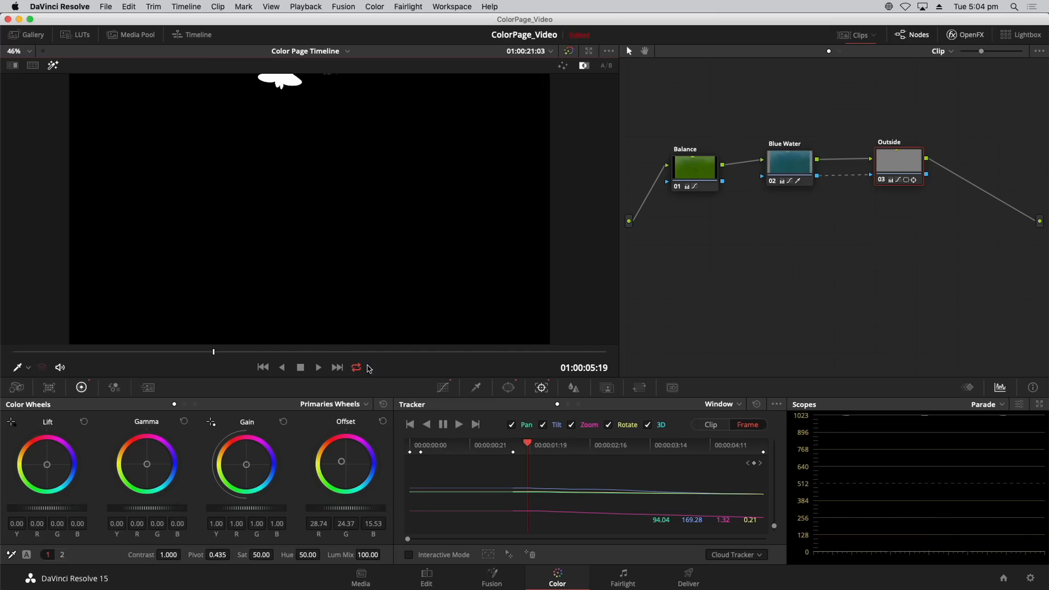
left_click_drag(298, 352, 644, 363)
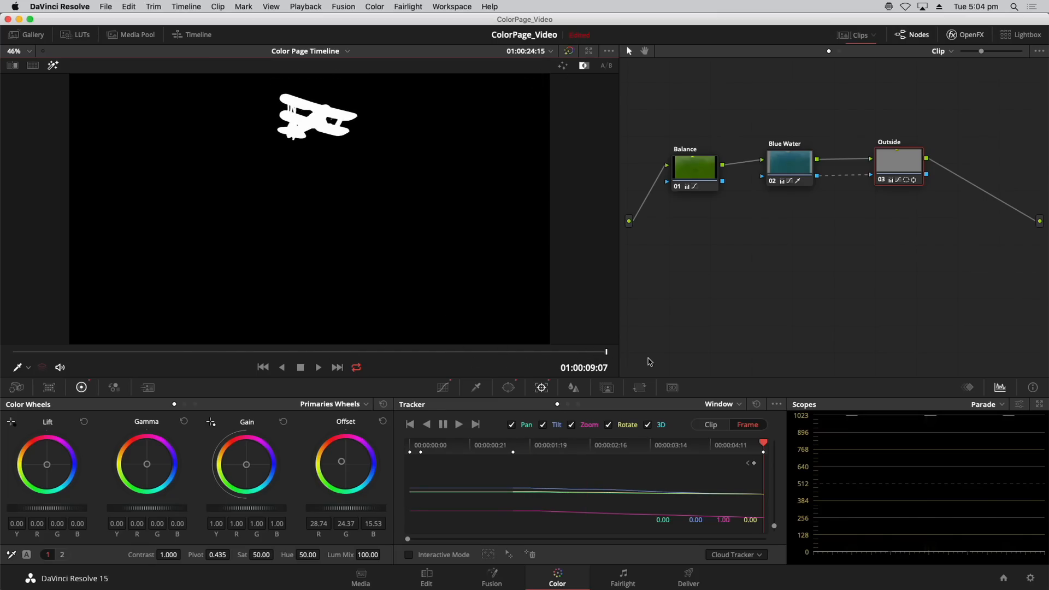
key("super+d")
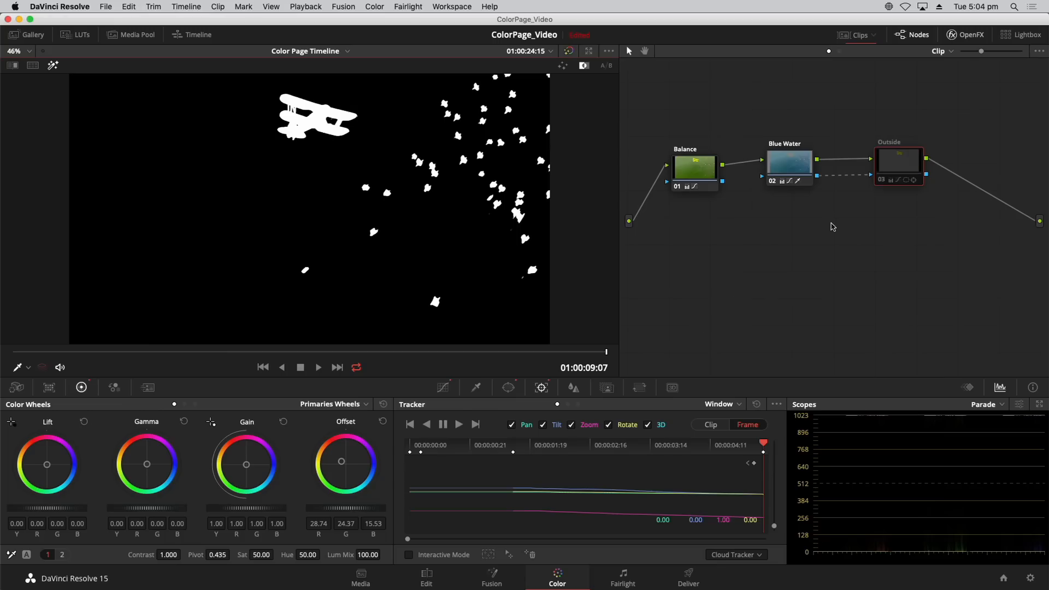
key("super+d")
key("super+d")
key("super+d")
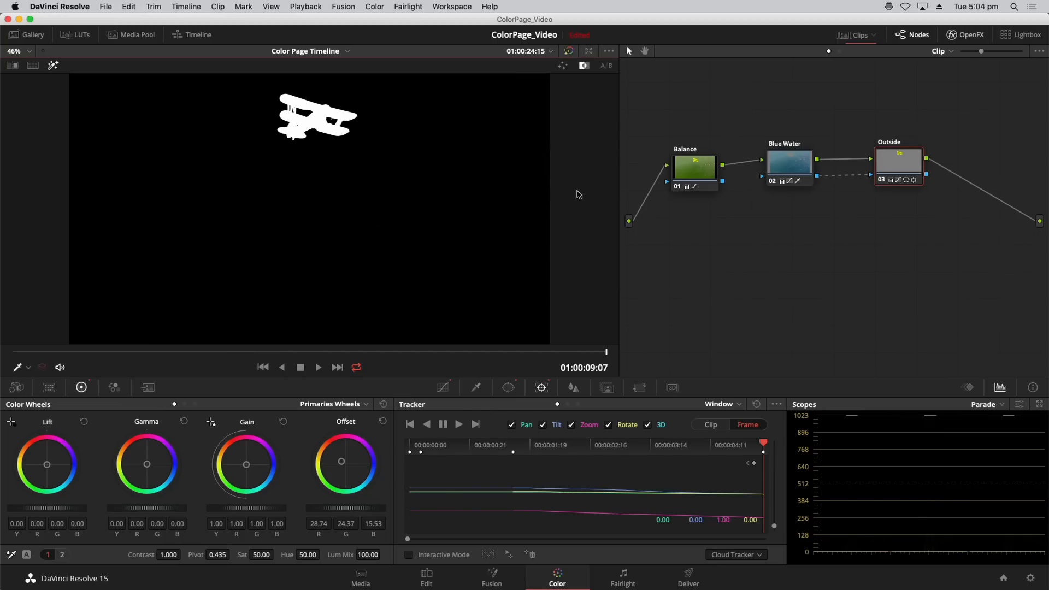
left_click(52, 66)
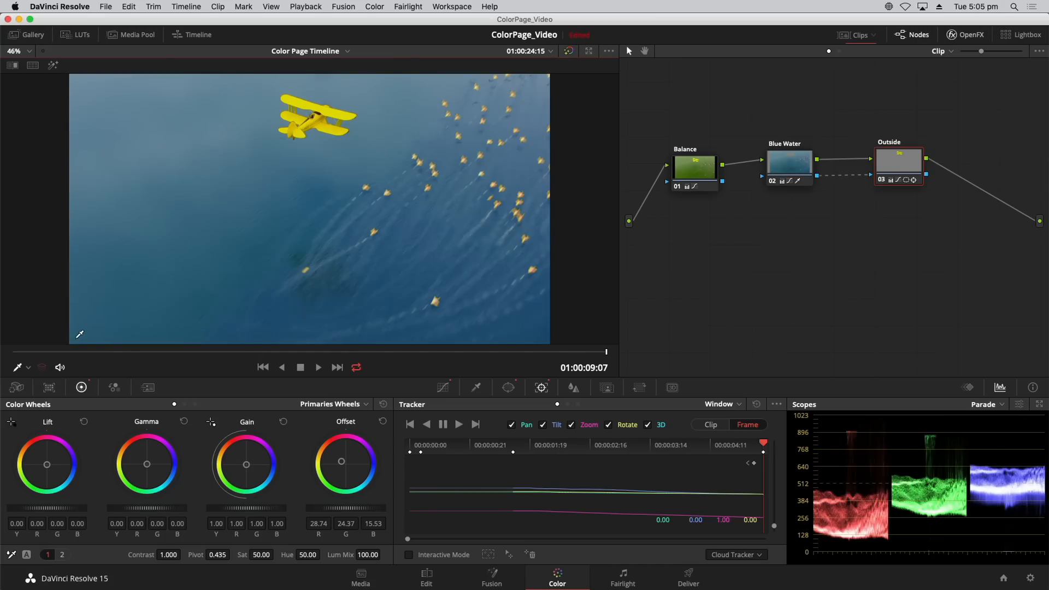
Show the clip thumbnails again, and shift the interview clip's node 01 toward the source input in the node graph.
left_click(838, 38)
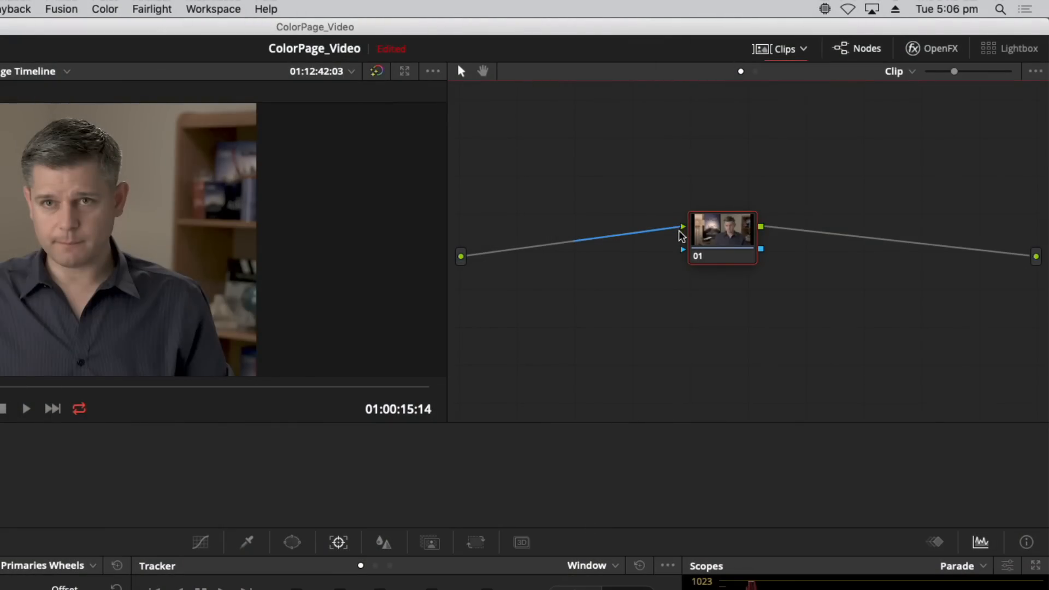
left_click_drag(716, 240, 687, 242)
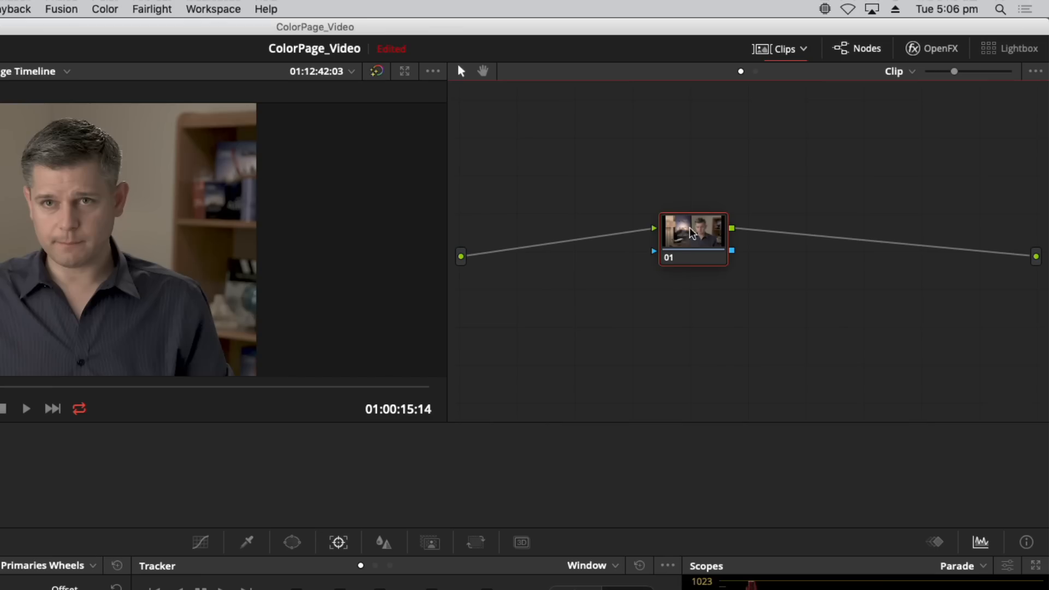
left_click_drag(693, 249, 683, 255)
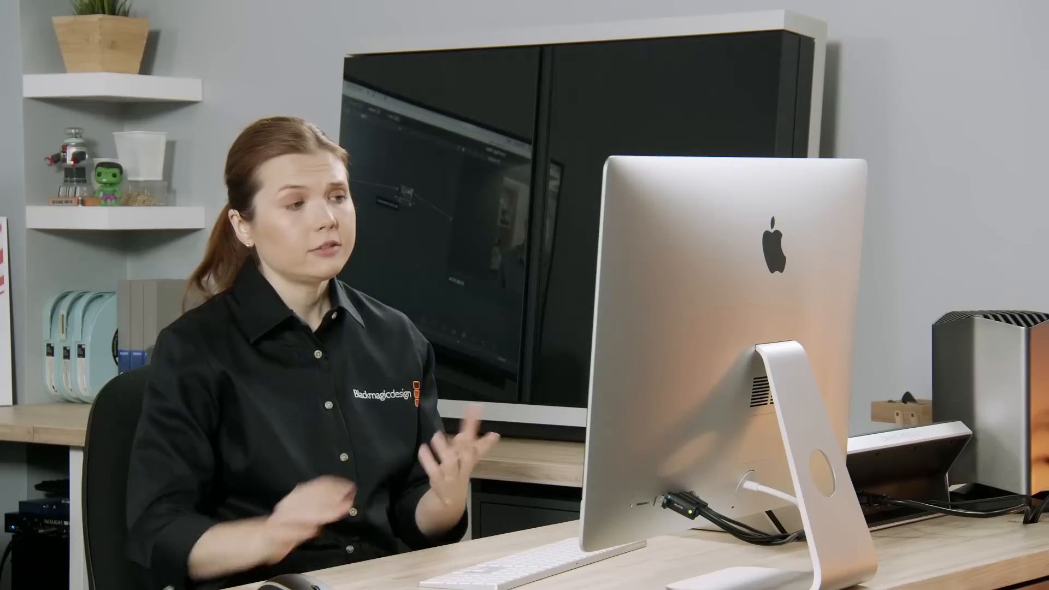